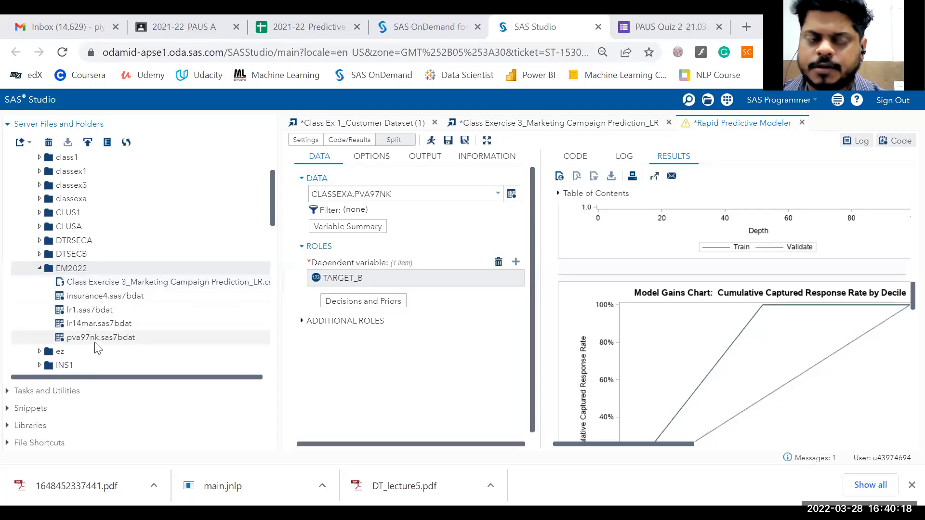
- Open the EM2022 folder's properties and copy its location path
{"action": "left_click", "coordinate": [95, 340]}
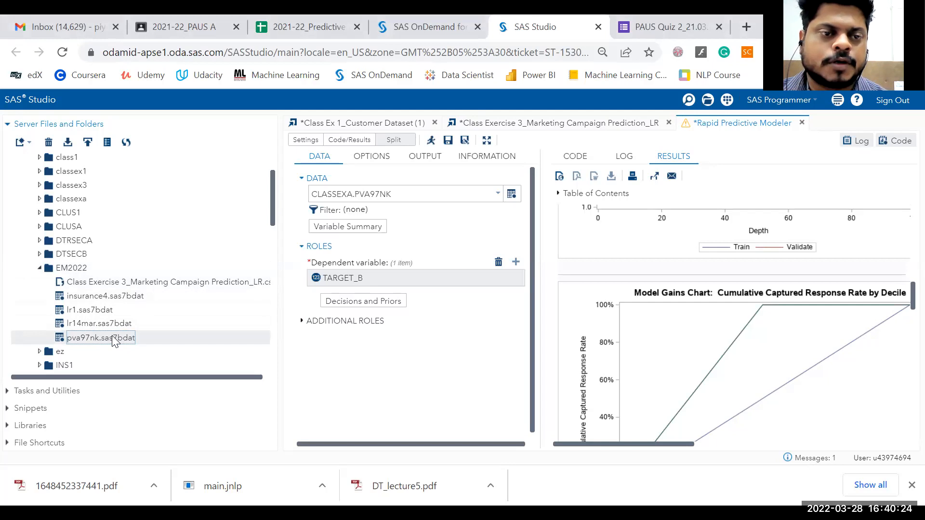
{"action": "right_click", "coordinate": [80, 272]}
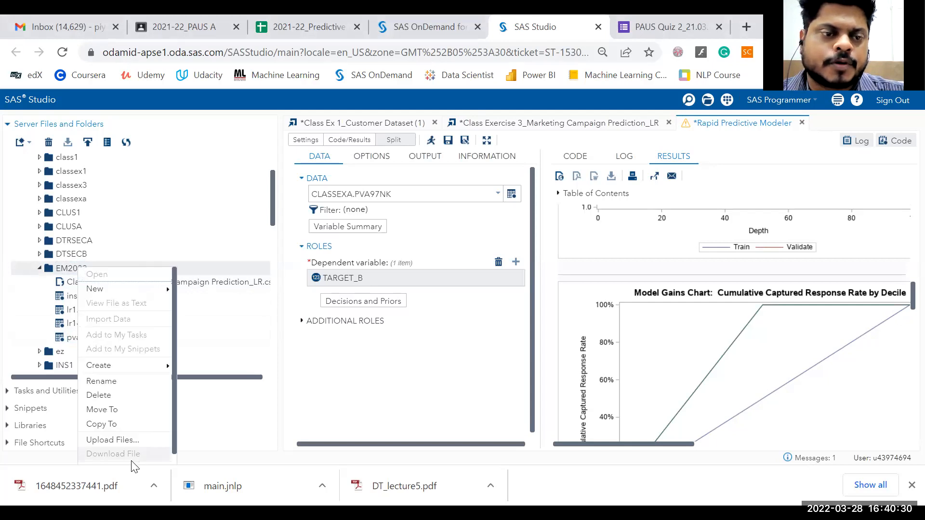
{"action": "scroll", "coordinate": [120, 443], "scroll_direction": "down", "scroll_amount": 1}
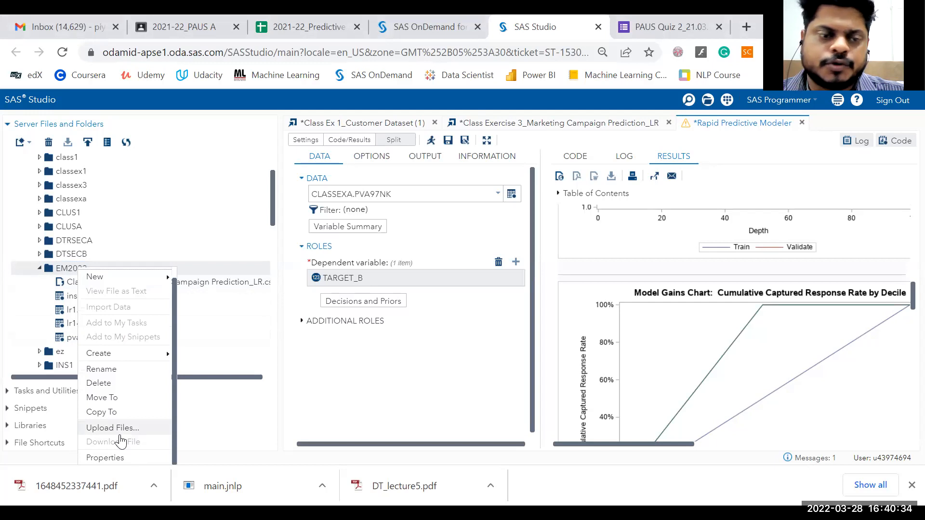
{"action": "left_click", "coordinate": [116, 458]}
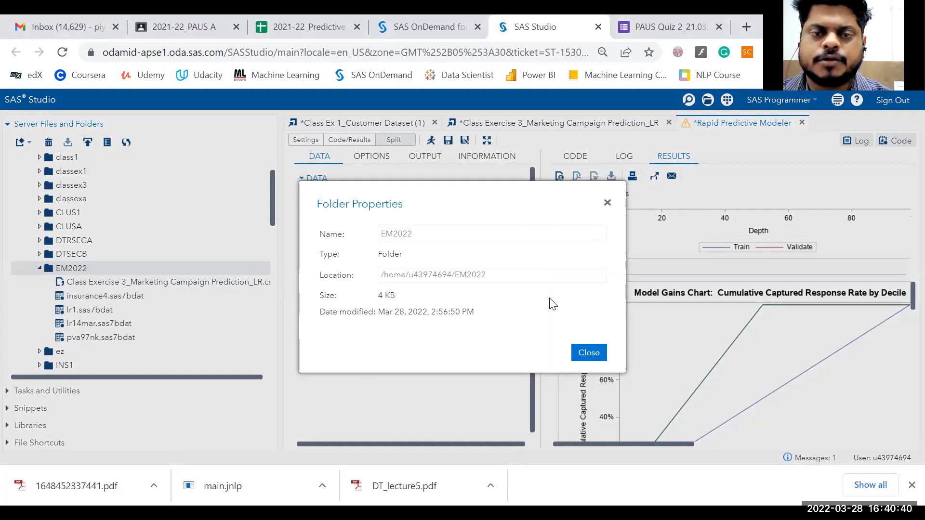
{"action": "triple_click", "coordinate": [413, 274]}
{"action": "key", "text": "ctrl+c"}
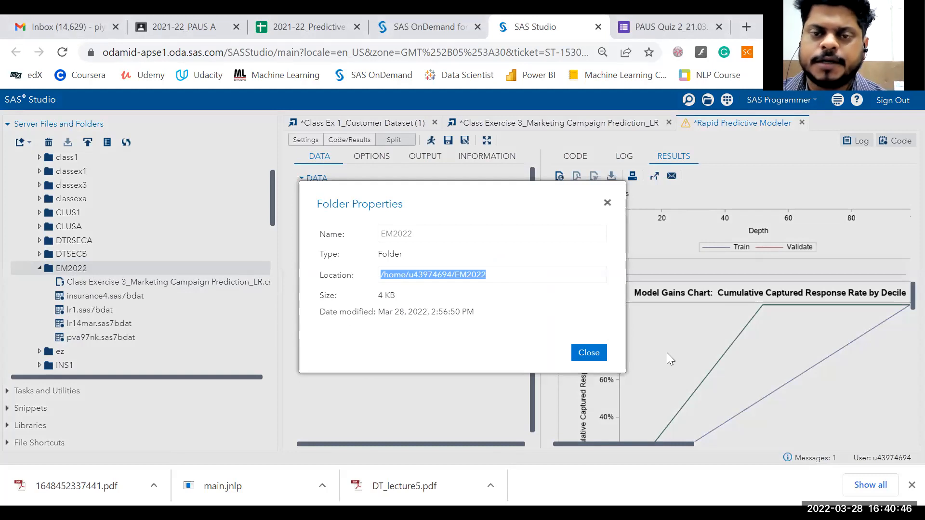
{"action": "left_click", "coordinate": [588, 353]}
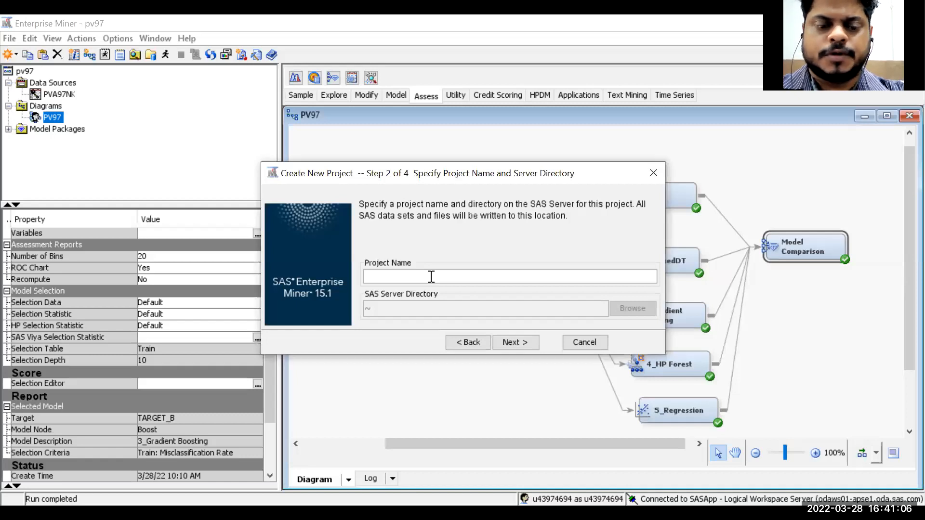
- Name the new project dt28mar and finish the Create New Project wizard with the default settings
{"action": "type", "text": "dt28"}
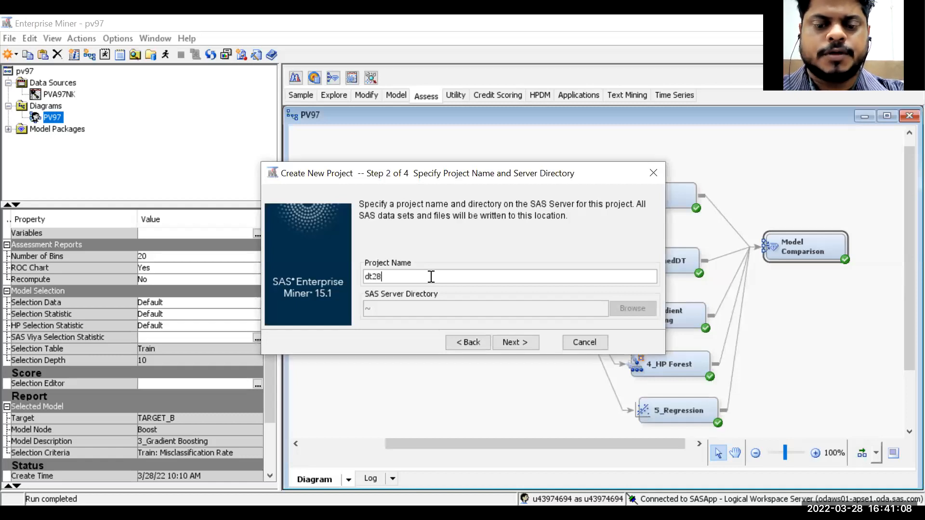
{"action": "type", "text": "mar"}
{"action": "left_click", "coordinate": [520, 342]}
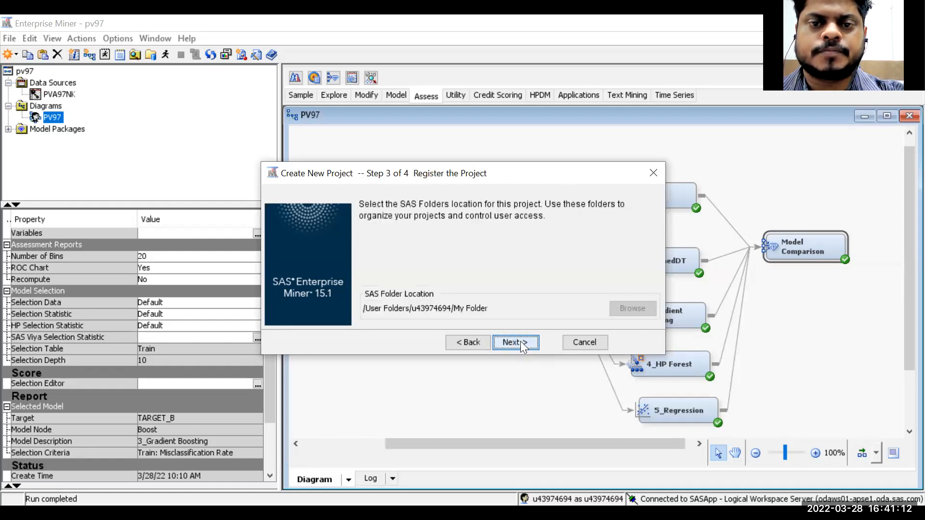
{"action": "left_click", "coordinate": [520, 341]}
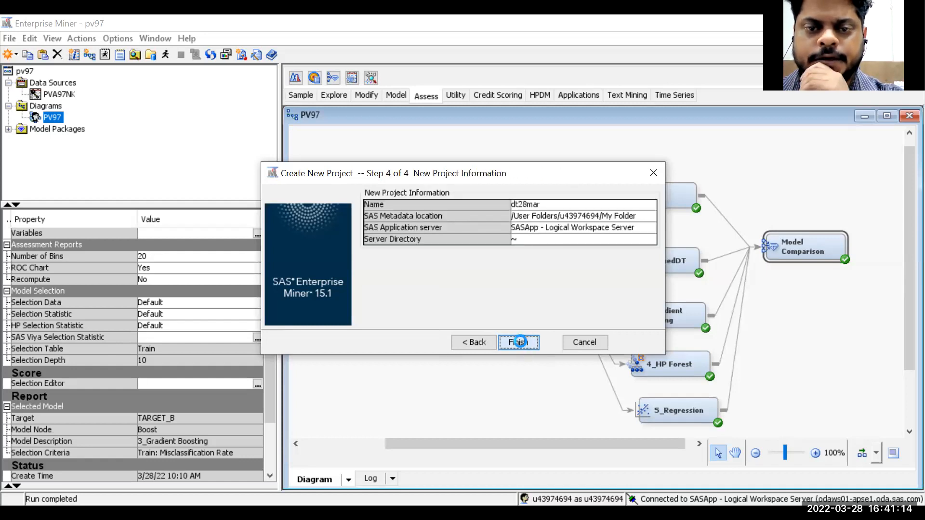
{"action": "left_click", "coordinate": [519, 342]}
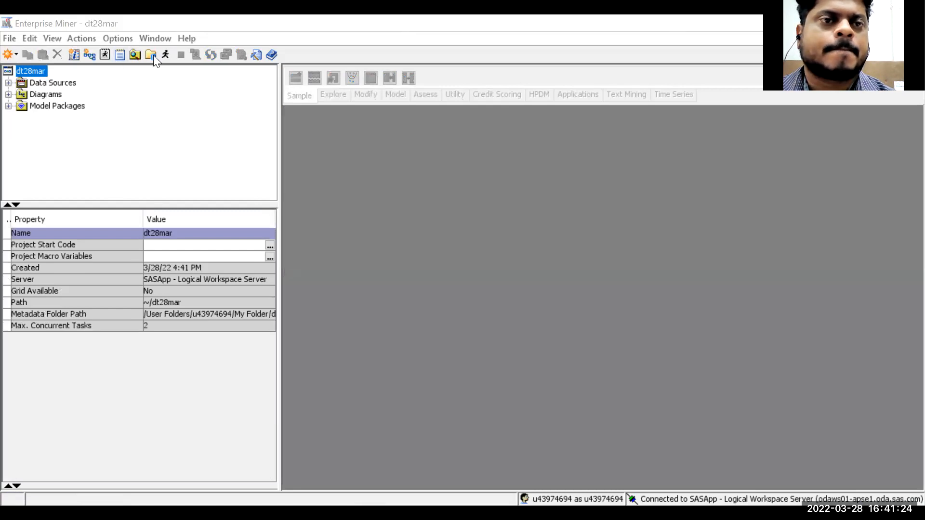
- Open the program editor and write a libname statement assigning library dt28mar to the pasted EM2022 folder path
{"action": "left_click", "coordinate": [101, 55]}
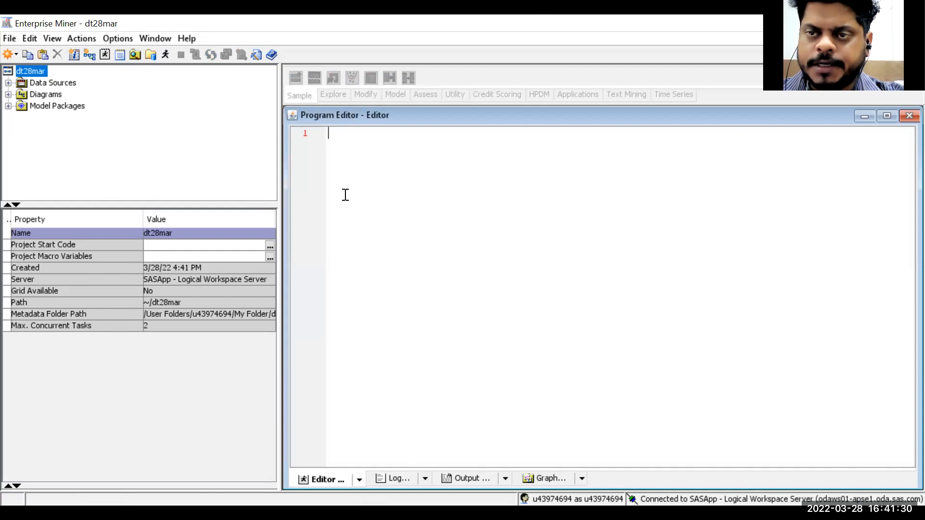
{"action": "type", "text": "liban"}
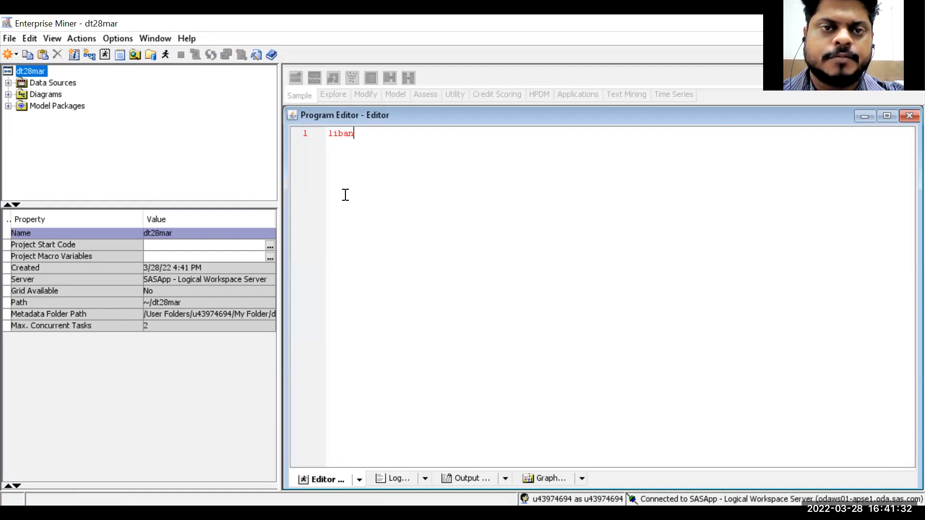
{"action": "key", "text": "BackSpace"}
{"action": "key", "text": "BackSpace"}
{"action": "type", "text": "name "}
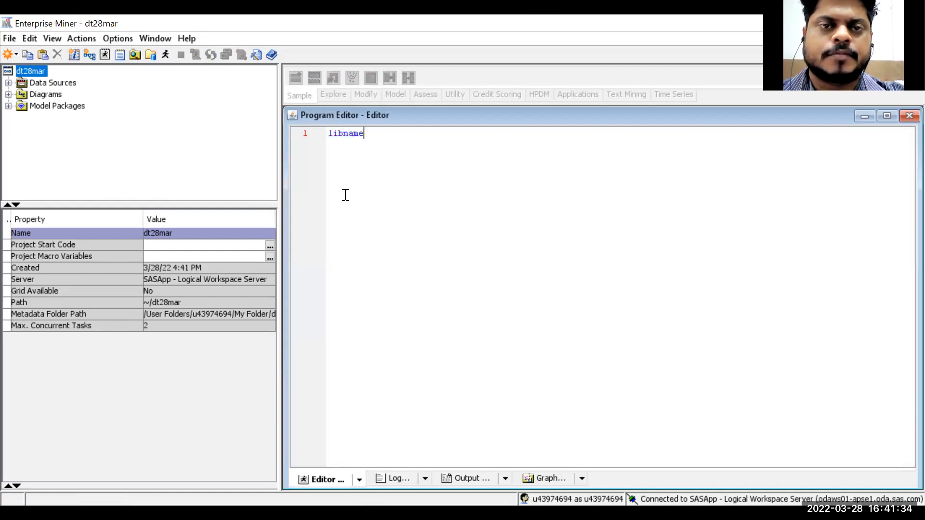
{"action": "type", "text": "d"}
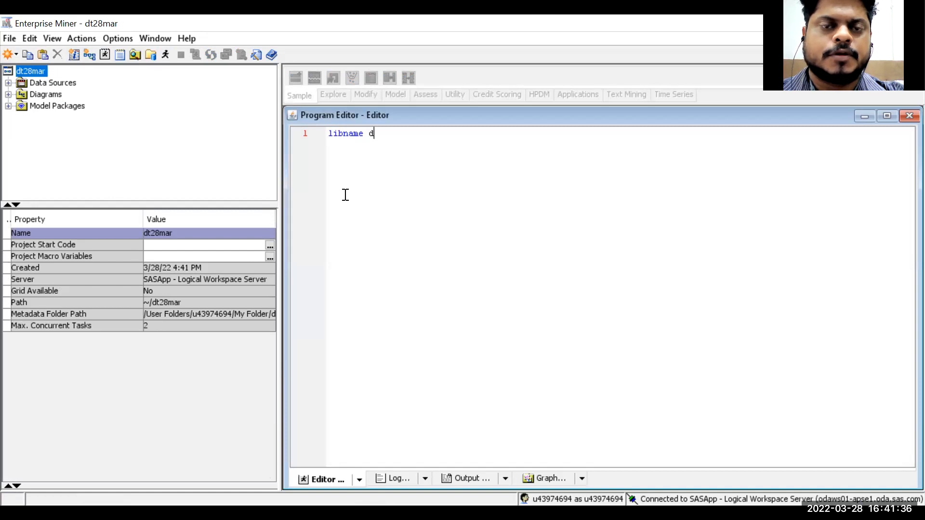
{"action": "type", "text": "t28ma"}
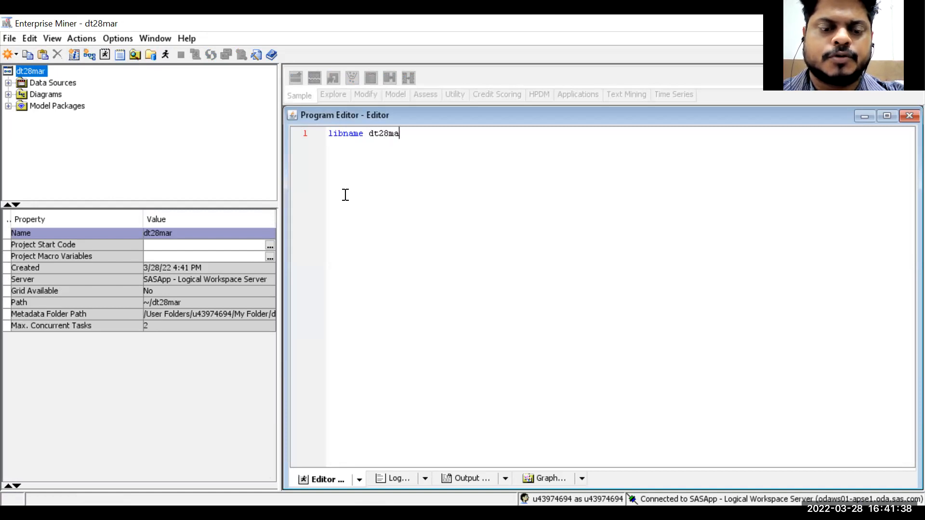
{"action": "type", "text": "r \""}
{"action": "key", "text": "ctrl+v"}
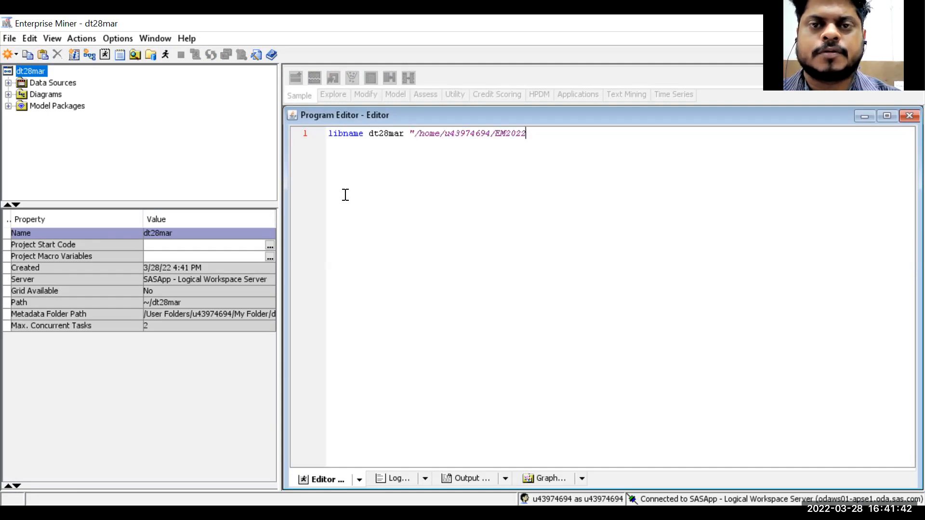
{"action": "type", "text": "\";"}
{"action": "key", "text": "Return"}
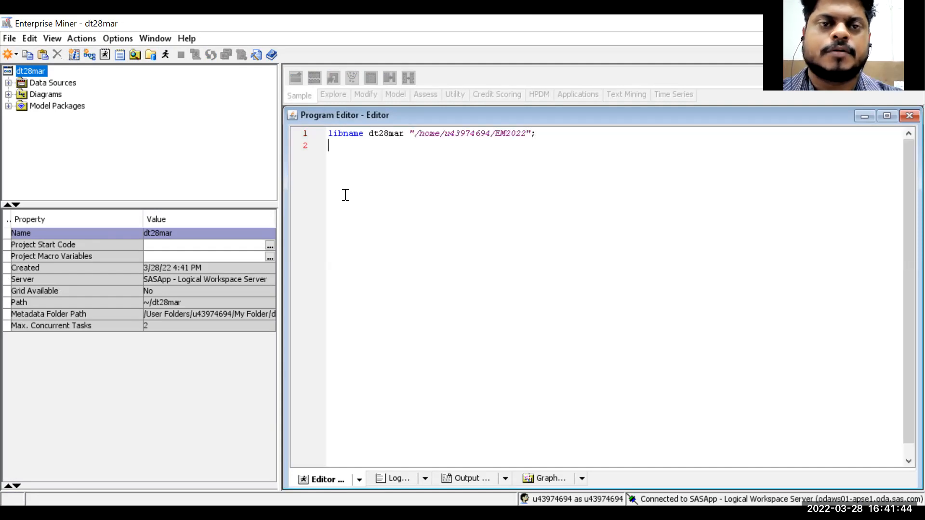
- Add a run; statement and submit the program
{"action": "type", "text": "run"}
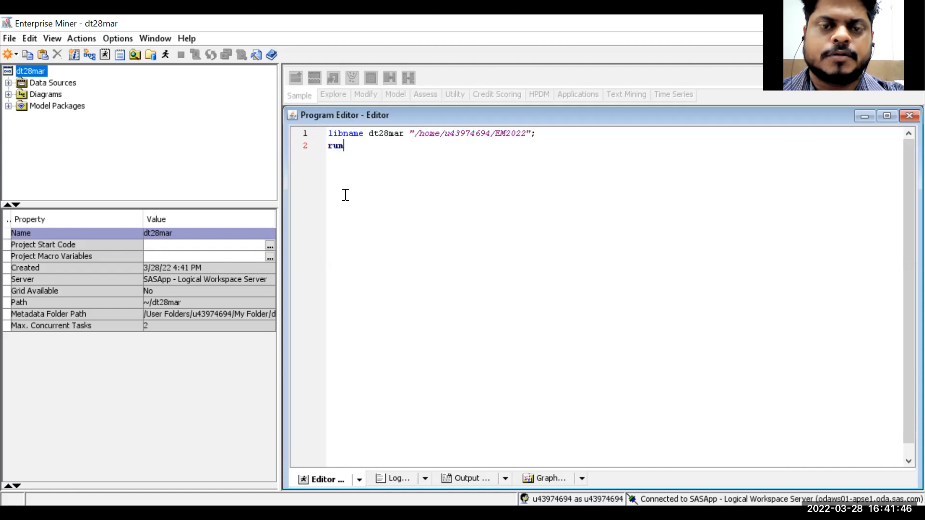
{"action": "type", "text": ";"}
{"action": "key", "text": "Return"}
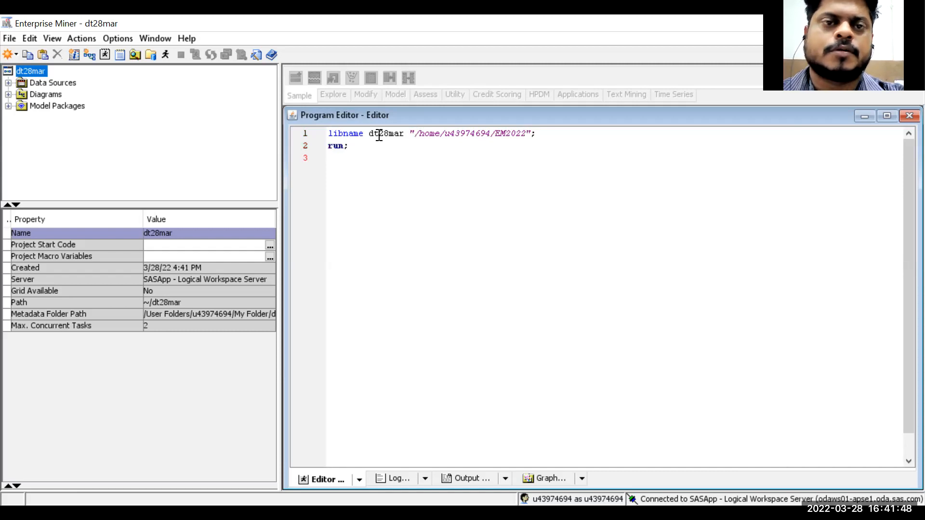
{"action": "left_click", "coordinate": [257, 55]}
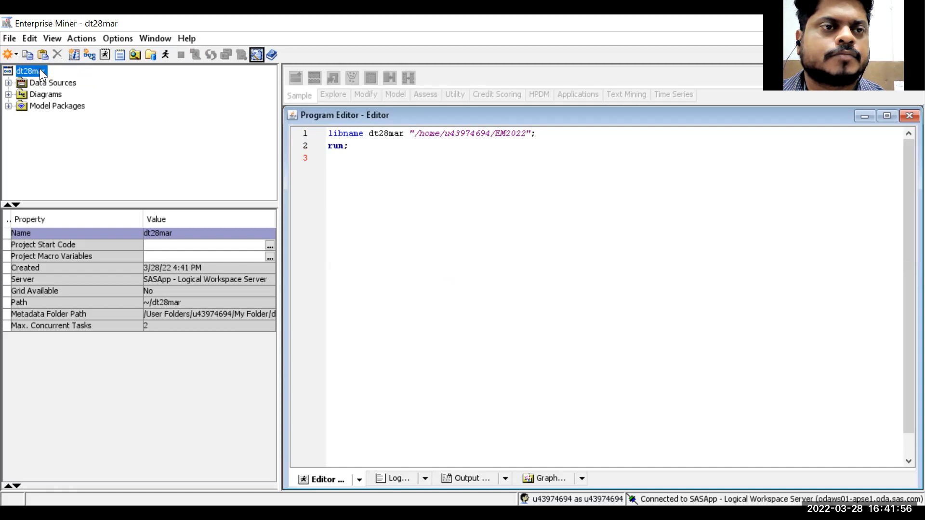
- Start creating a new data source and pick the Pva97nk table from the Dt28mar library
{"action": "right_click", "coordinate": [44, 82]}
{"action": "left_click", "coordinate": [89, 92]}
{"action": "left_click", "coordinate": [617, 393]}
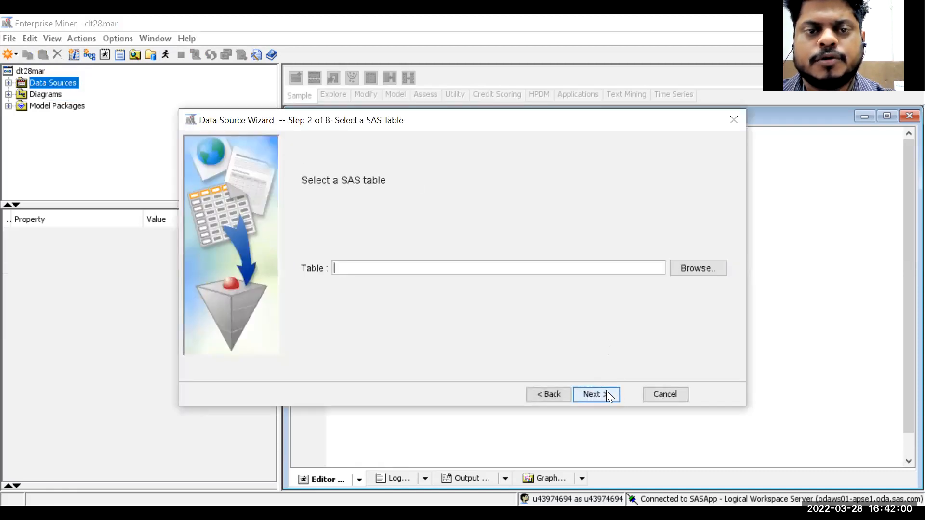
{"action": "left_click", "coordinate": [679, 271]}
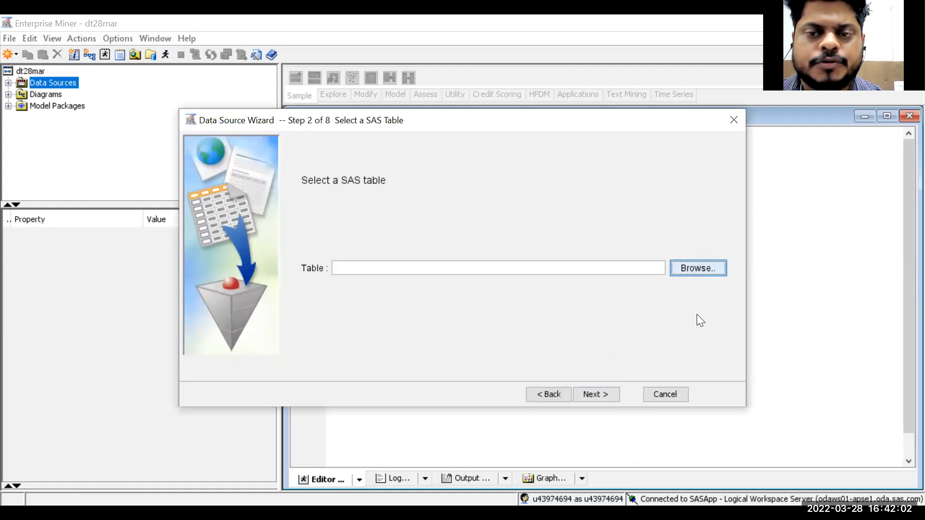
{"action": "left_click", "coordinate": [363, 120]}
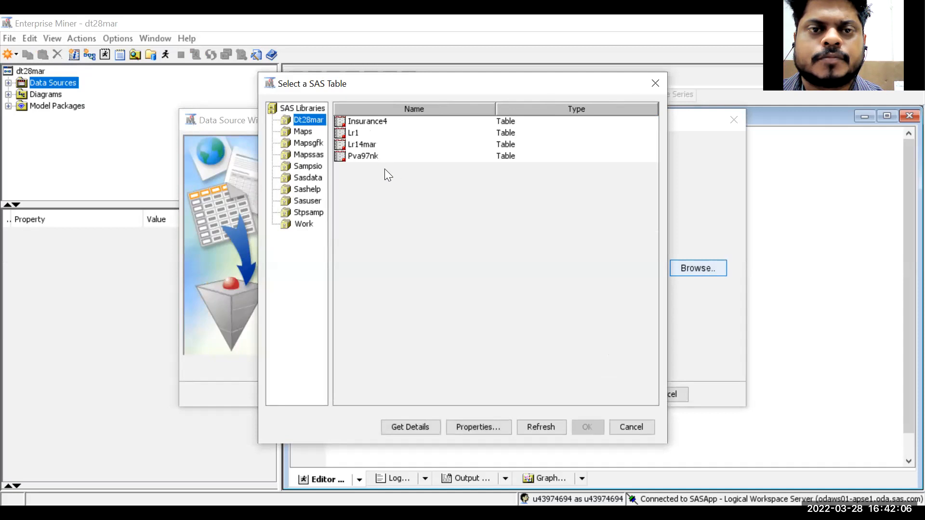
{"action": "left_click", "coordinate": [371, 157]}
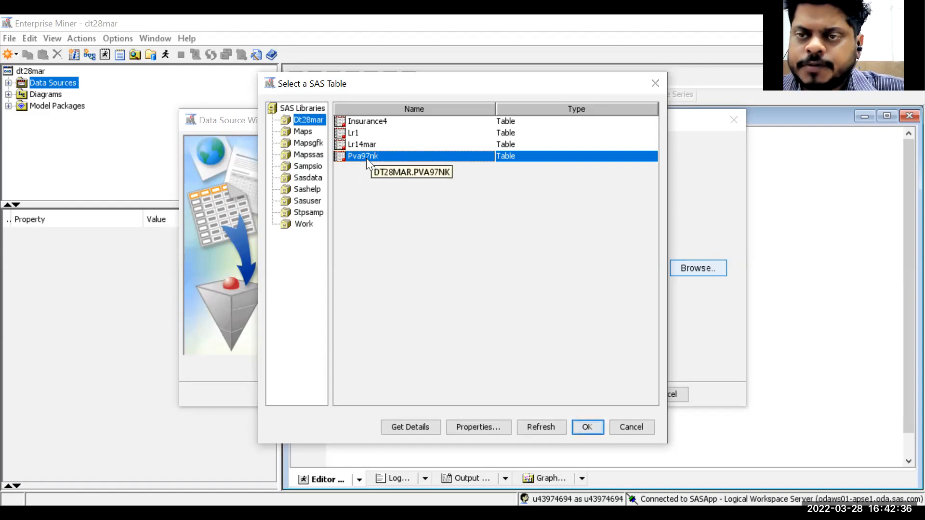
{"action": "left_click", "coordinate": [588, 428]}
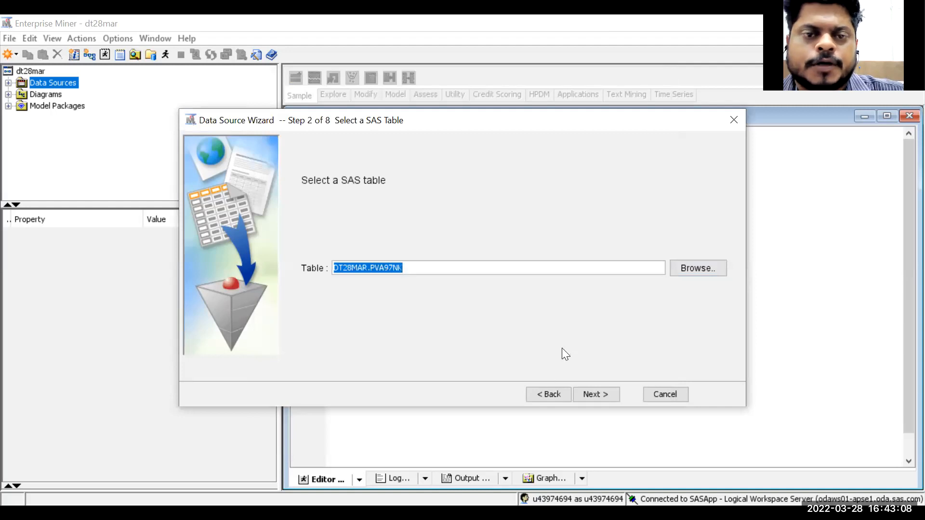
- Continue past the table information and choose the Advanced metadata advisor option
{"action": "left_click", "coordinate": [594, 392]}
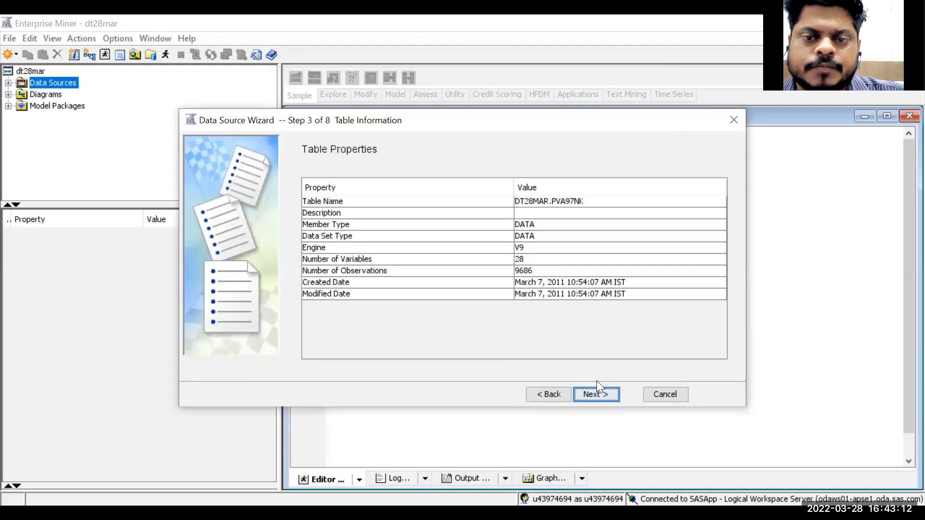
{"action": "left_click", "coordinate": [605, 393]}
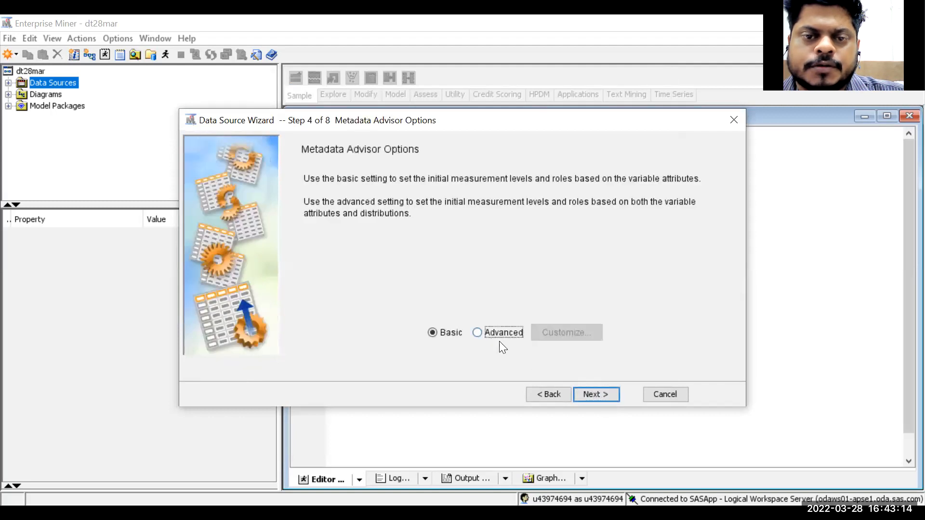
{"action": "left_click", "coordinate": [496, 336]}
{"action": "left_click", "coordinate": [614, 392]}
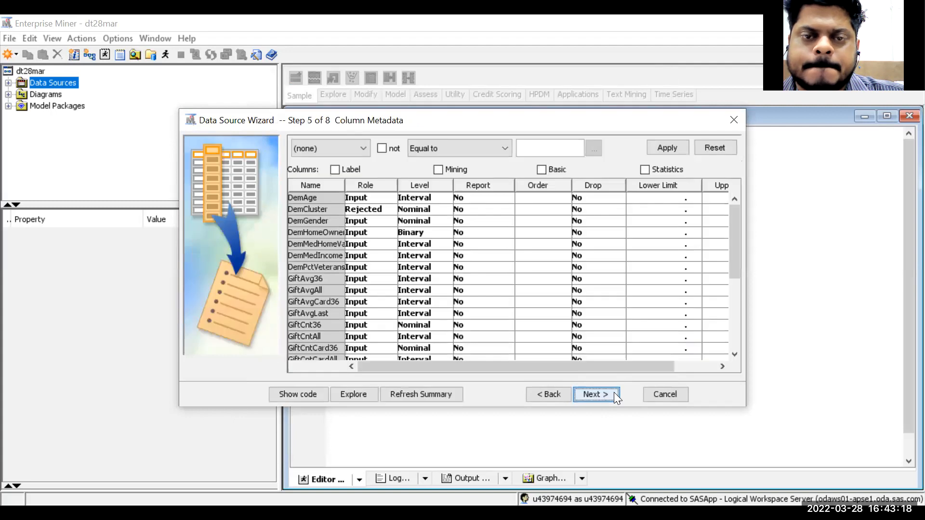
- Show the Label column in the column metadata and widen it
{"action": "left_click", "coordinate": [335, 170]}
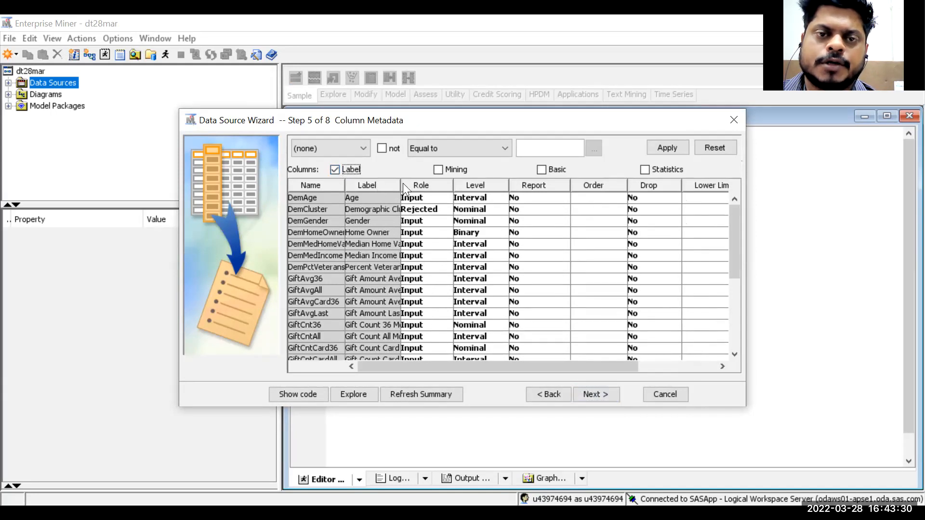
{"action": "left_click_drag", "start_coordinate": [401, 185], "coordinate": [504, 195]}
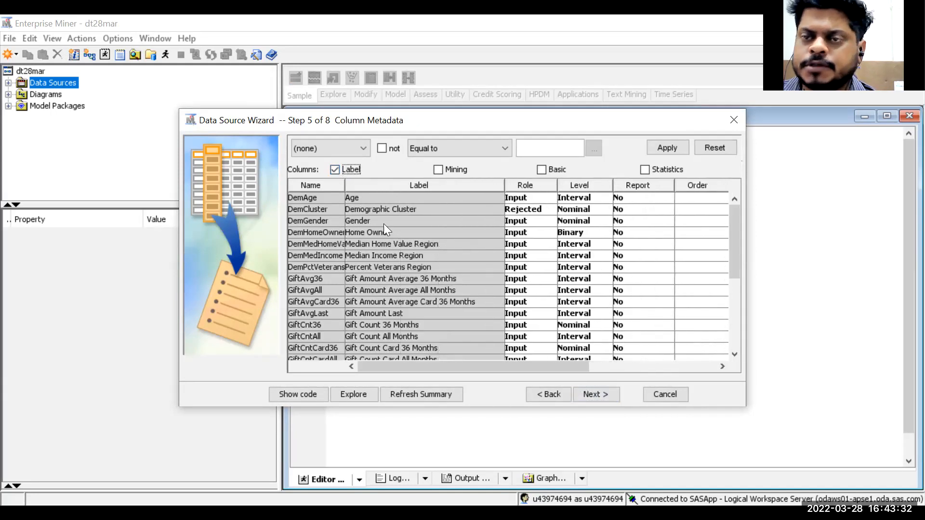
- Review the roles and levels of the TARGET_B and TARGET_D variables
{"action": "scroll", "coordinate": [368, 241], "scroll_direction": "down", "scroll_amount": 5}
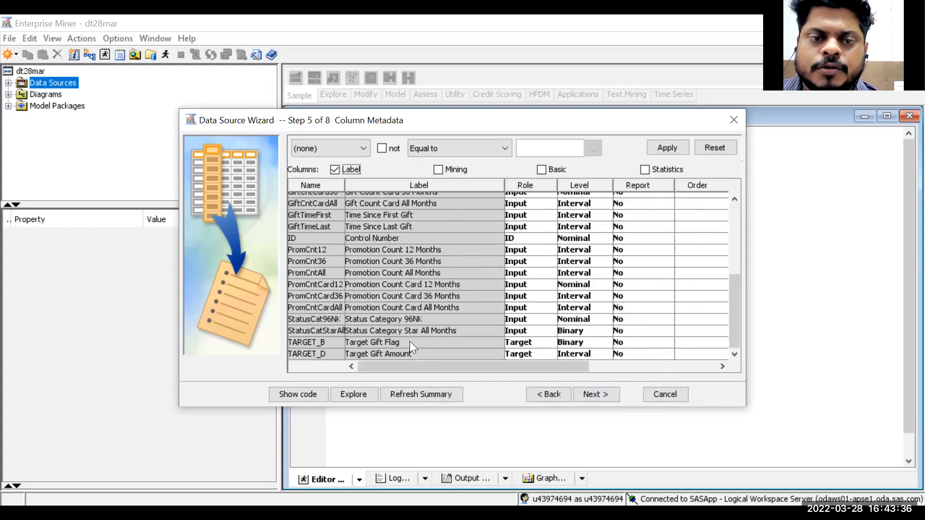
{"action": "left_click", "coordinate": [409, 342]}
{"action": "left_click", "coordinate": [411, 352]}
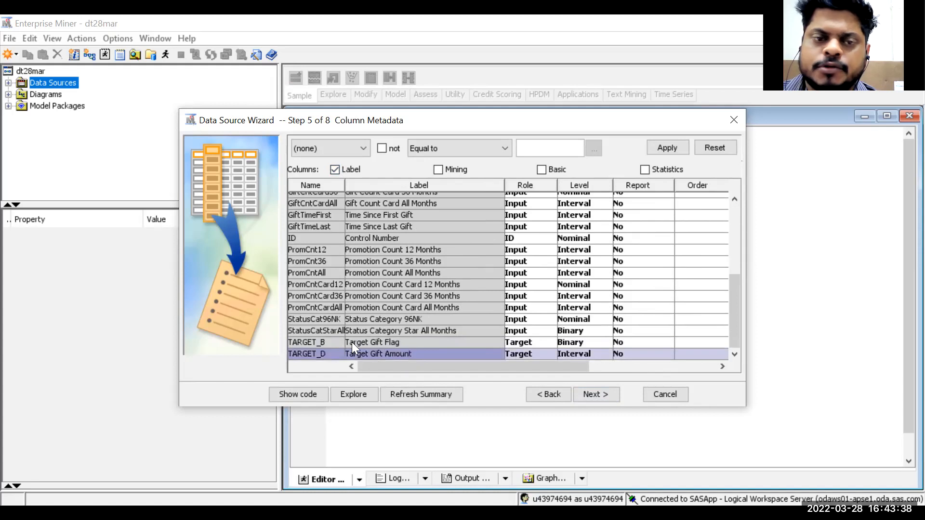
{"action": "left_click", "coordinate": [331, 340]}
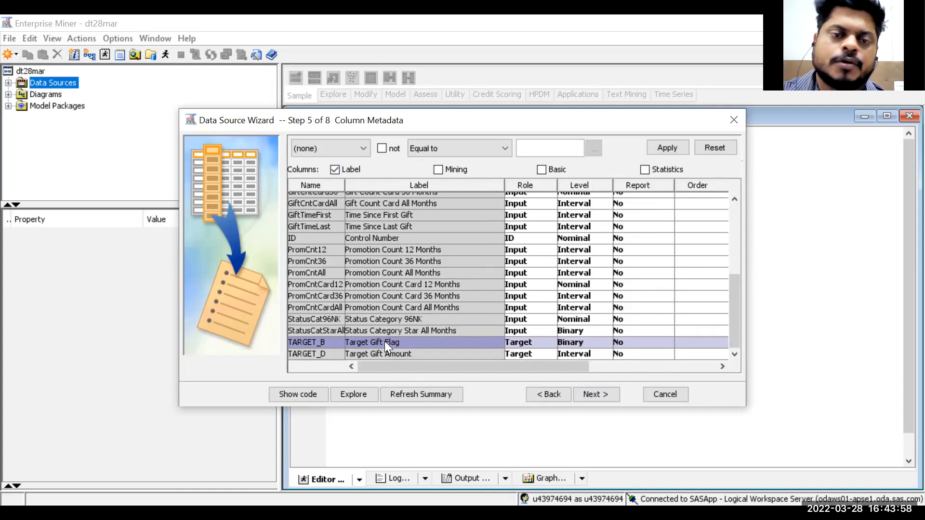
{"action": "left_click", "coordinate": [388, 354]}
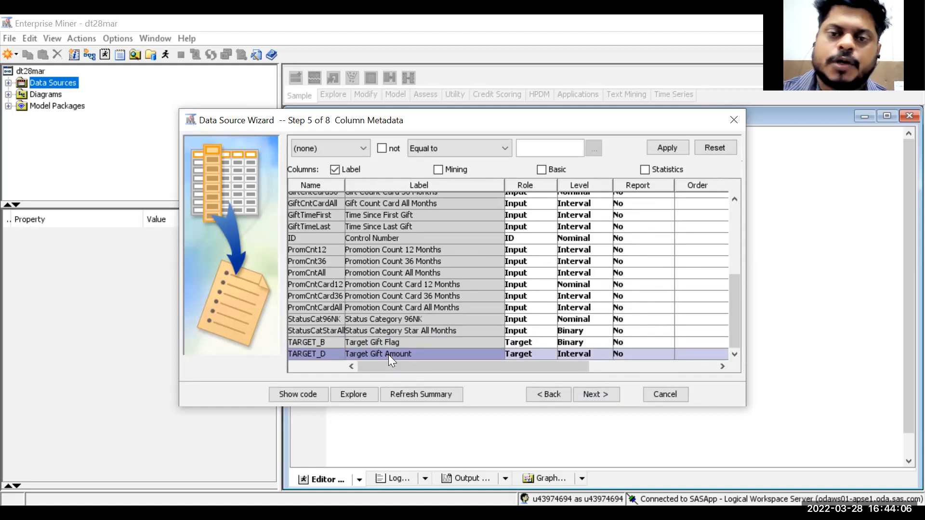
{"action": "left_click", "coordinate": [421, 344]}
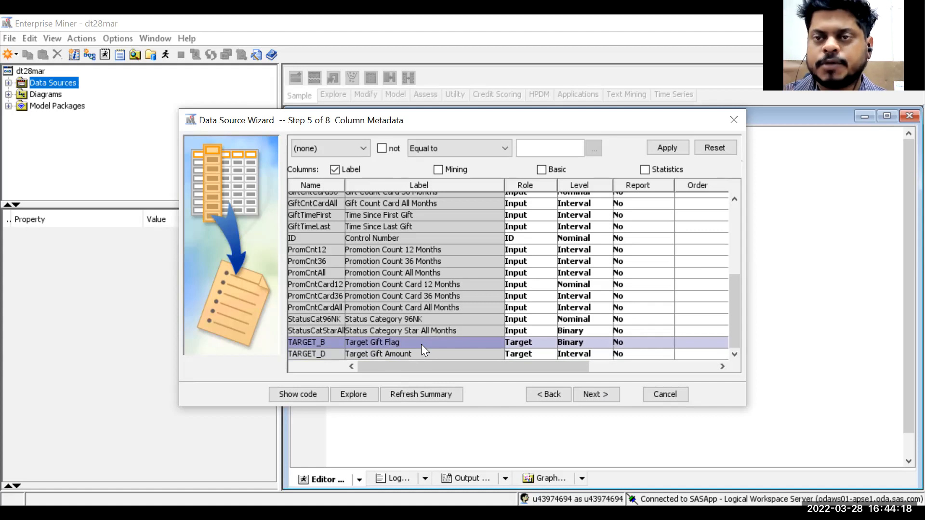
- Set the role of the TARGET_D variable to Rejected
{"action": "left_click", "coordinate": [415, 357]}
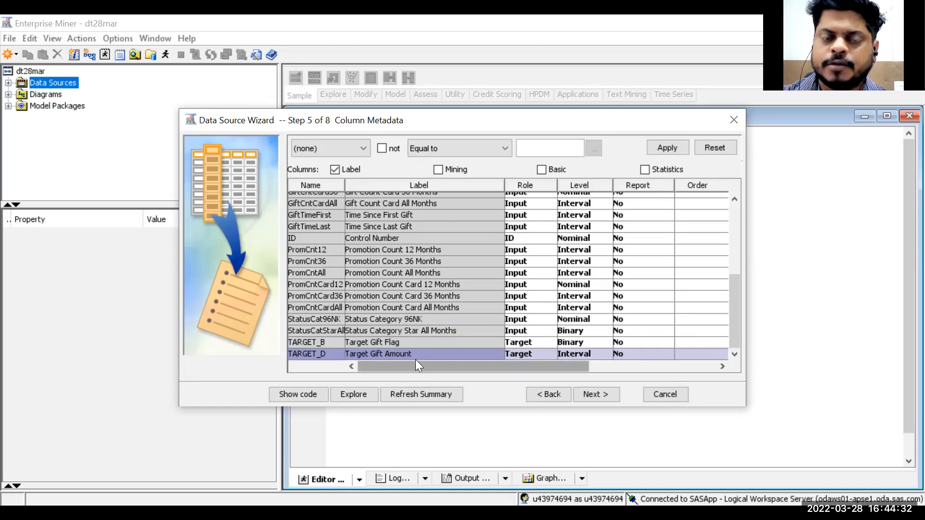
{"action": "left_click", "coordinate": [486, 346]}
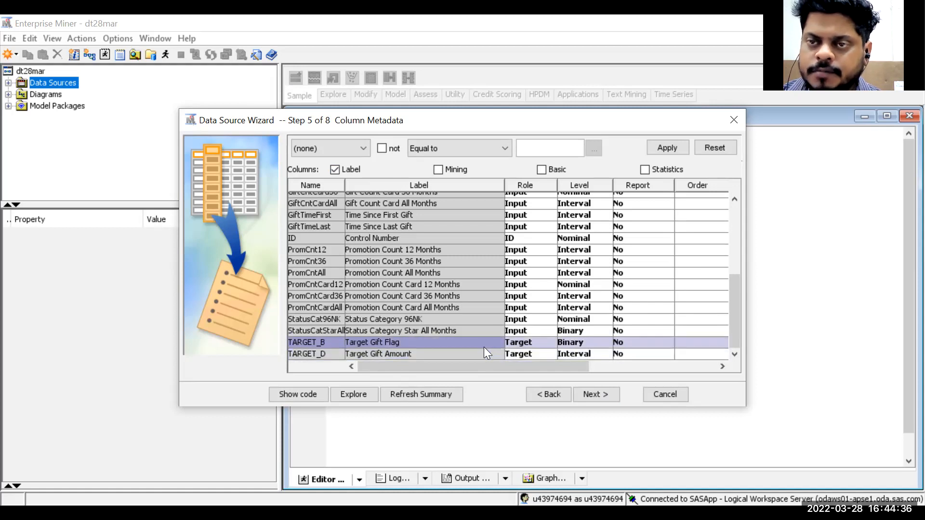
{"action": "left_click", "coordinate": [482, 355]}
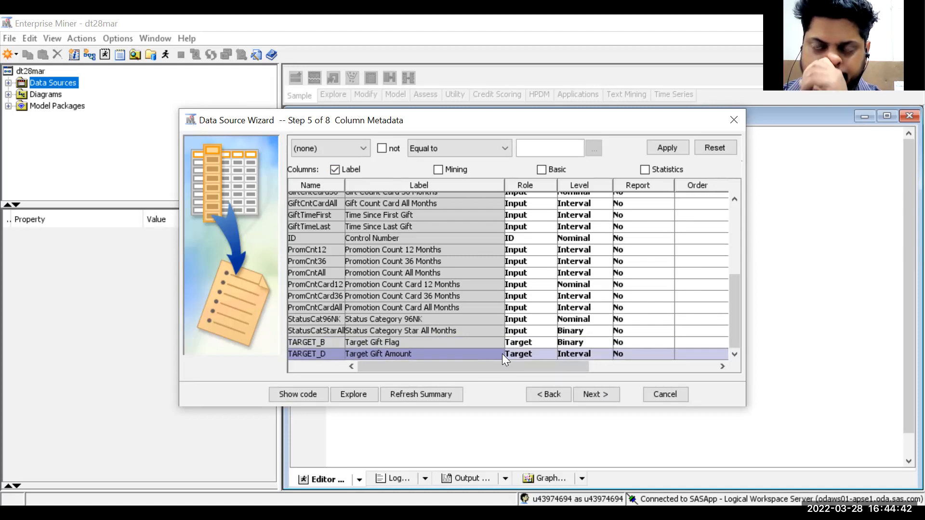
{"action": "left_click", "coordinate": [544, 355]}
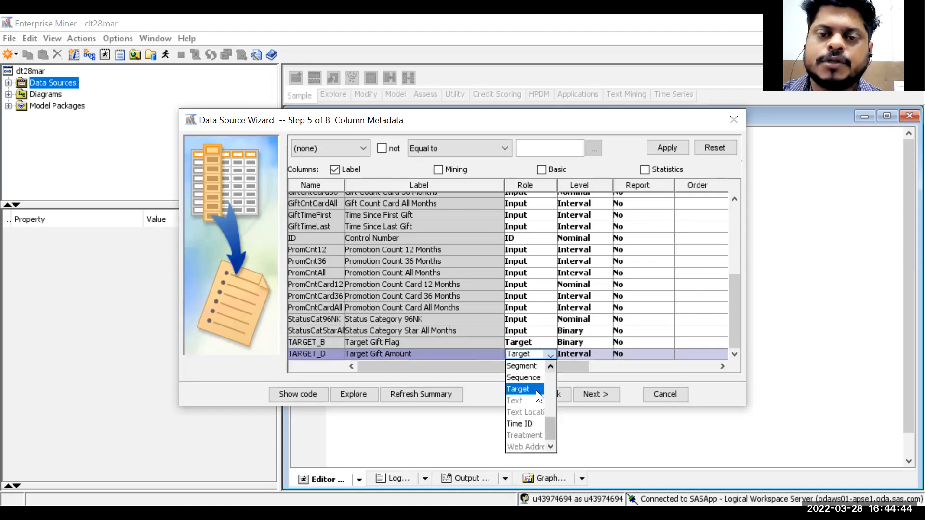
{"action": "scroll", "coordinate": [529, 421], "scroll_direction": "up", "scroll_amount": 3}
{"action": "left_click", "coordinate": [522, 446]}
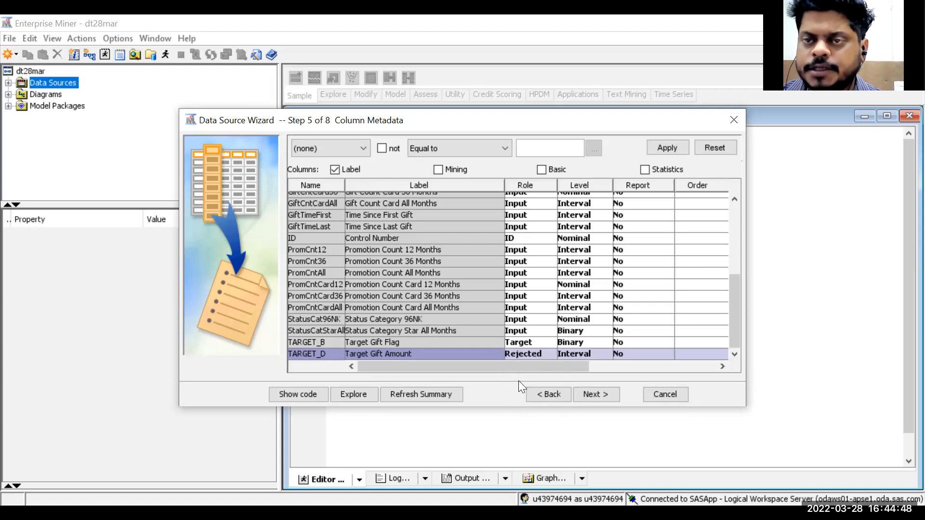
- Finish the data source wizard without decision processing or a sample data set
{"action": "left_click_drag", "start_coordinate": [733, 319], "coordinate": [756, 329]}
{"action": "left_click", "coordinate": [733, 335]}
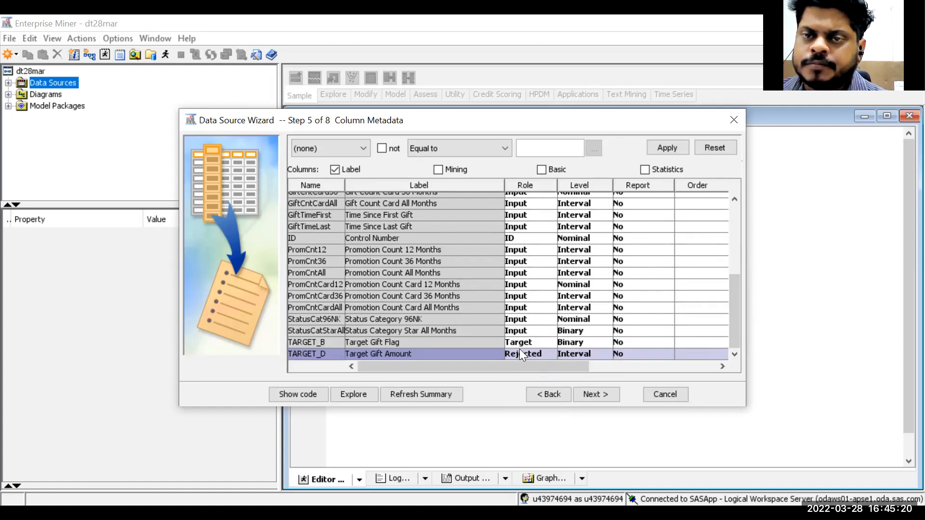
{"action": "left_click", "coordinate": [598, 400]}
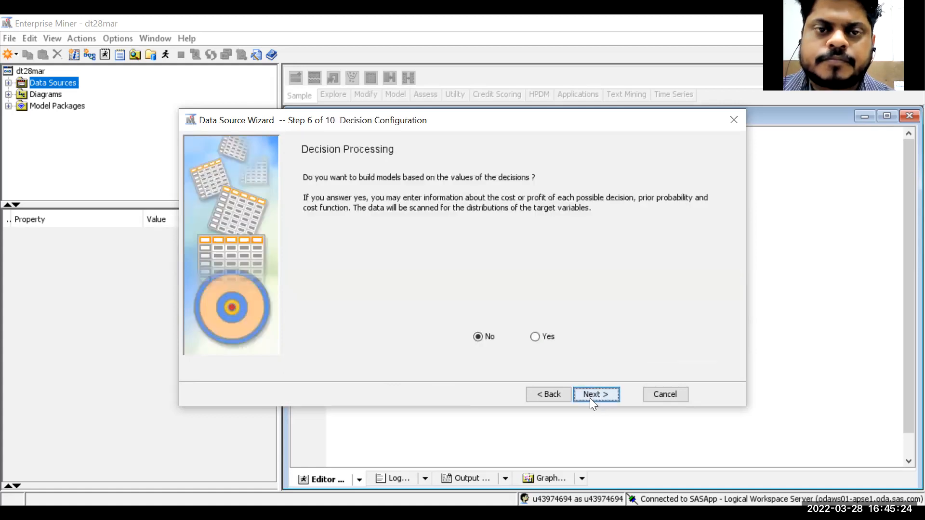
{"action": "left_click", "coordinate": [592, 404]}
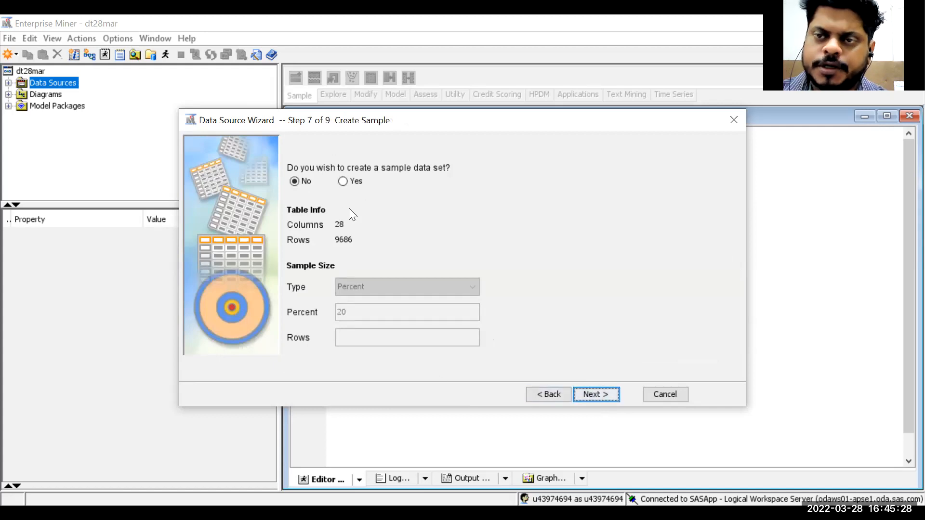
{"action": "left_click", "coordinate": [611, 397]}
{"action": "left_click", "coordinate": [611, 397]}
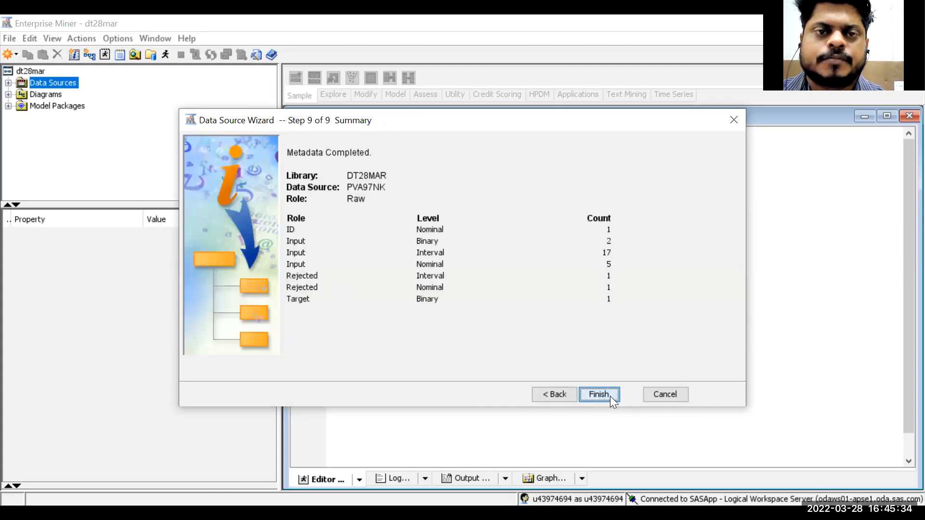
{"action": "left_click", "coordinate": [610, 395]}
- Paste the libname statement into the project's start code, run it, and accept
{"action": "left_click_drag", "start_coordinate": [328, 132], "coordinate": [375, 151]}
{"action": "key", "text": "ctrl+c"}
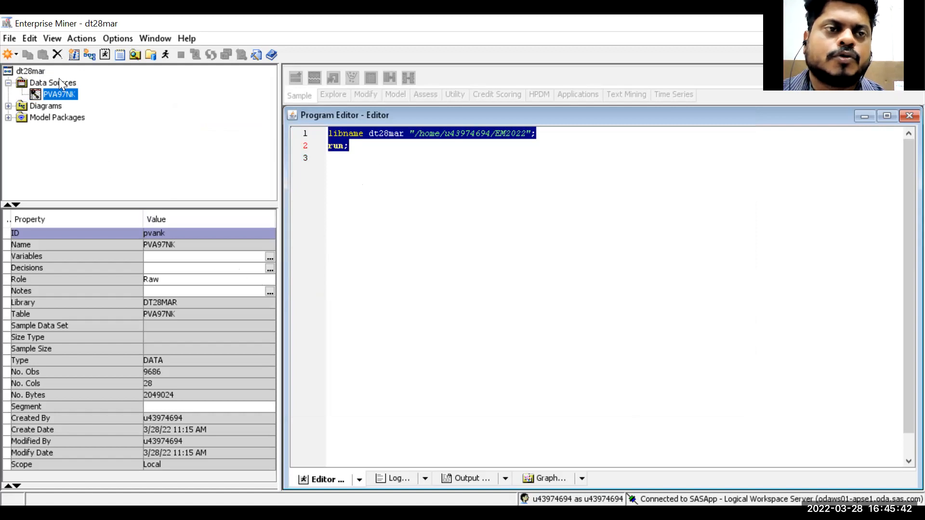
{"action": "left_click", "coordinate": [30, 72]}
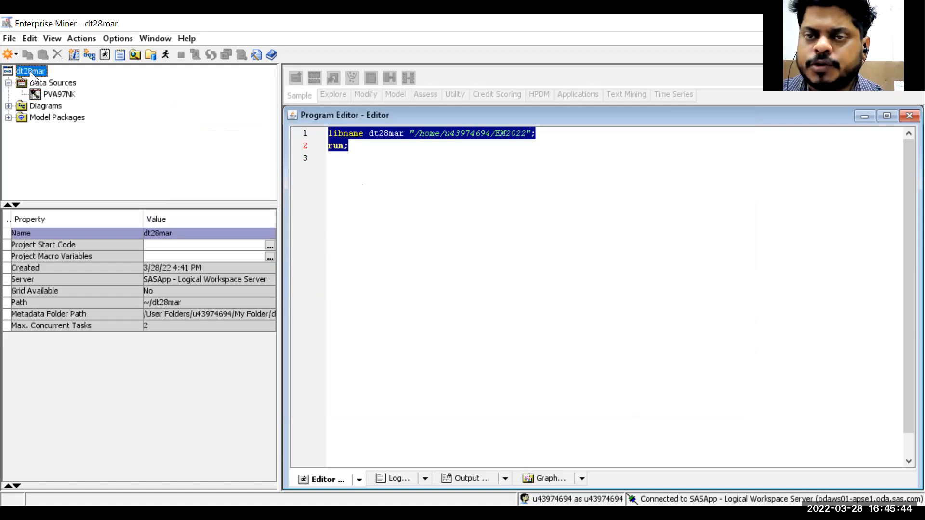
{"action": "left_click", "coordinate": [269, 246]}
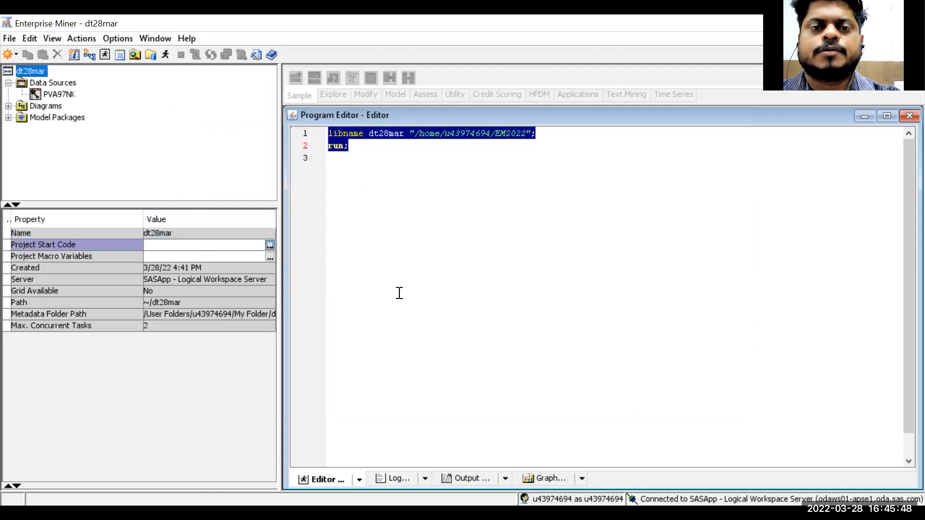
{"action": "key", "text": "ctrl+v"}
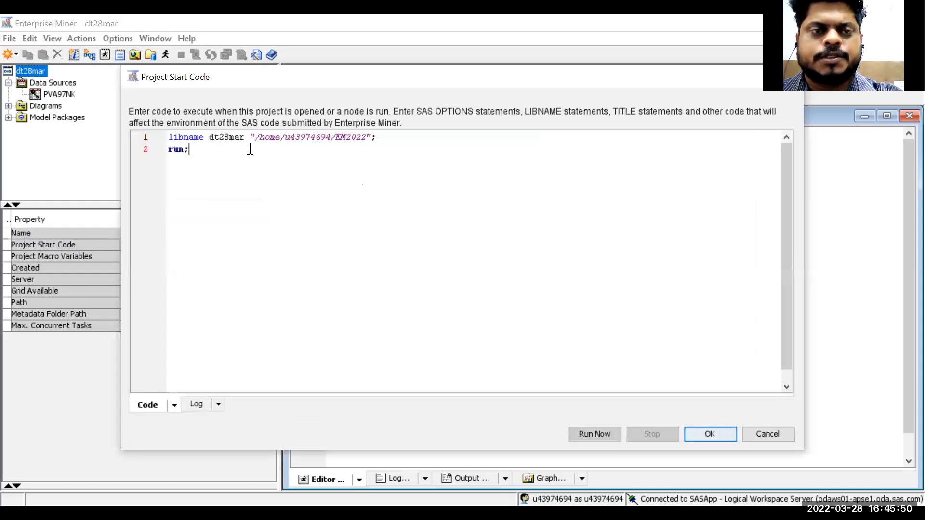
{"action": "left_click", "coordinate": [607, 435]}
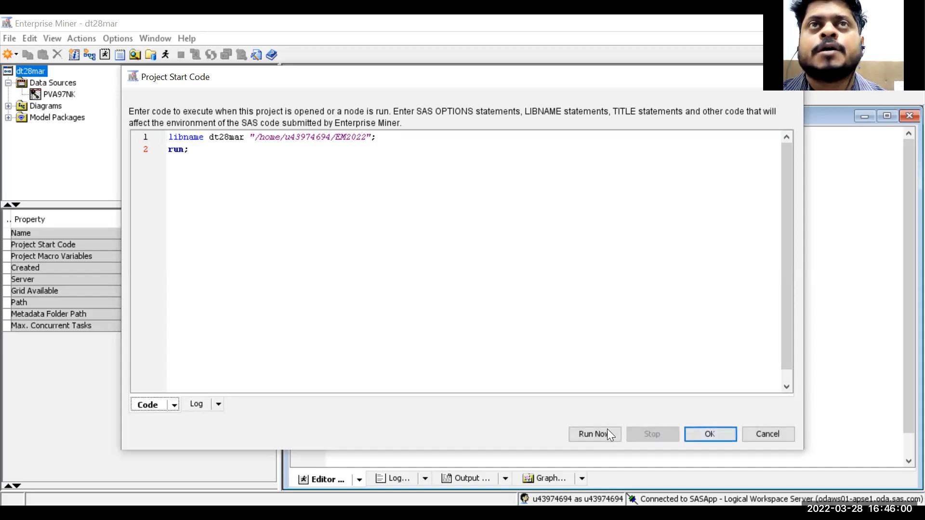
{"action": "left_click", "coordinate": [726, 434]}
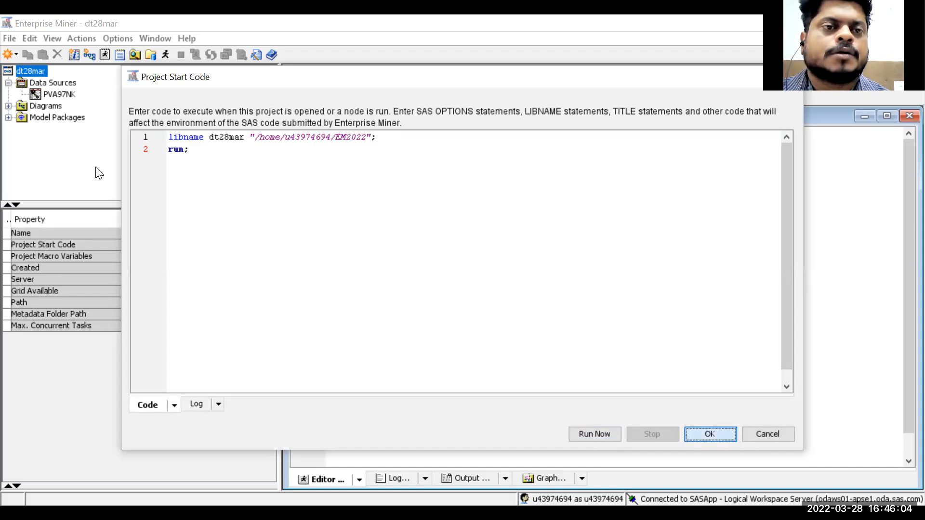
- Create a new diagram named dt28mar
{"action": "left_click", "coordinate": [54, 93]}
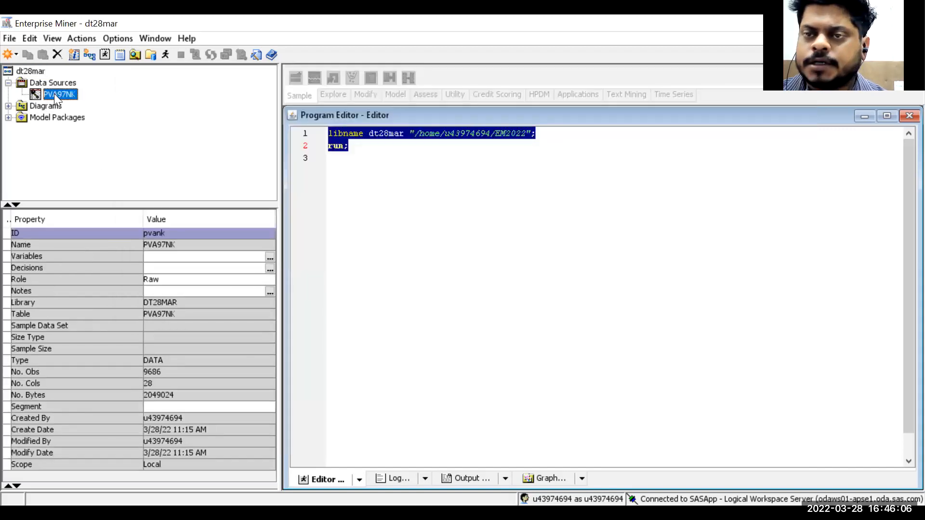
{"action": "left_click", "coordinate": [45, 105]}
{"action": "right_click", "coordinate": [45, 104]}
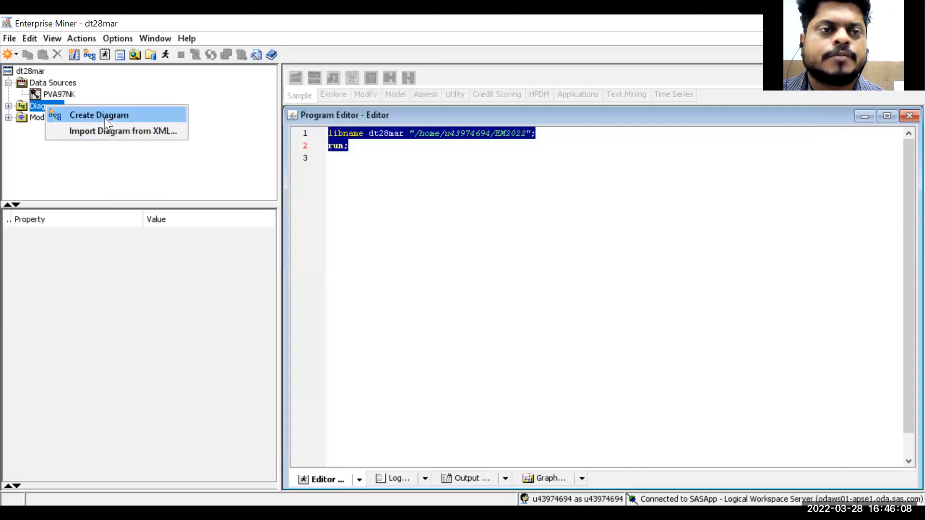
{"action": "left_click", "coordinate": [140, 118]}
{"action": "type", "text": "dt28mar"}
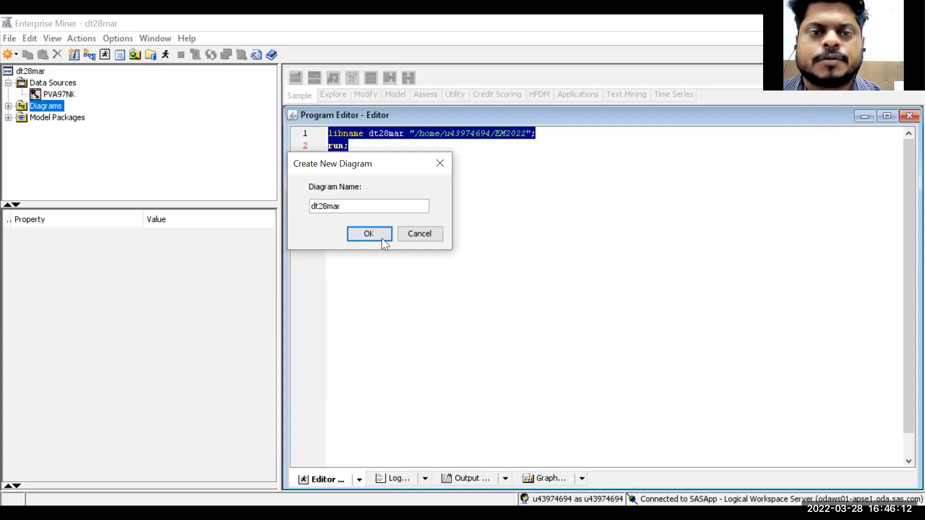
{"action": "left_click", "coordinate": [373, 235]}
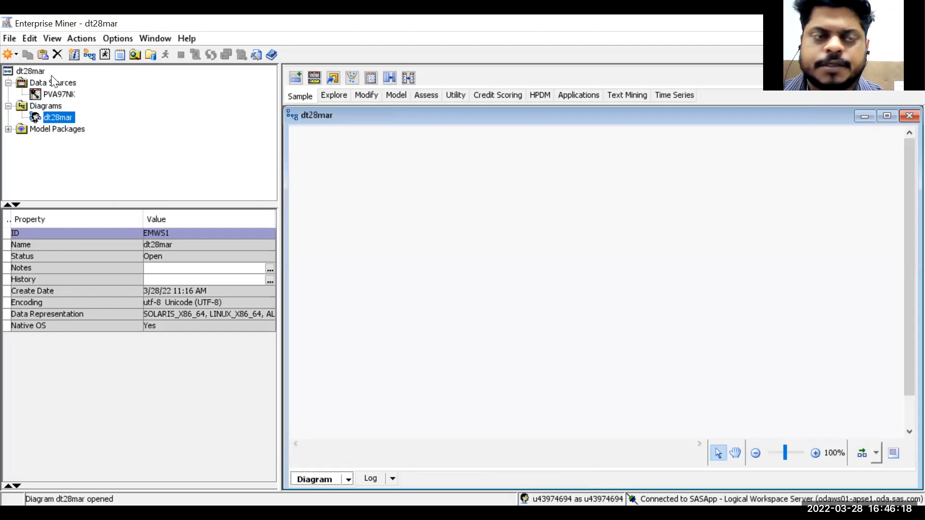
- Place the PVA97NK data source onto the diagram
{"action": "left_click", "coordinate": [59, 94]}
{"action": "left_click_drag", "start_coordinate": [317, 260], "coordinate": [320, 256]}
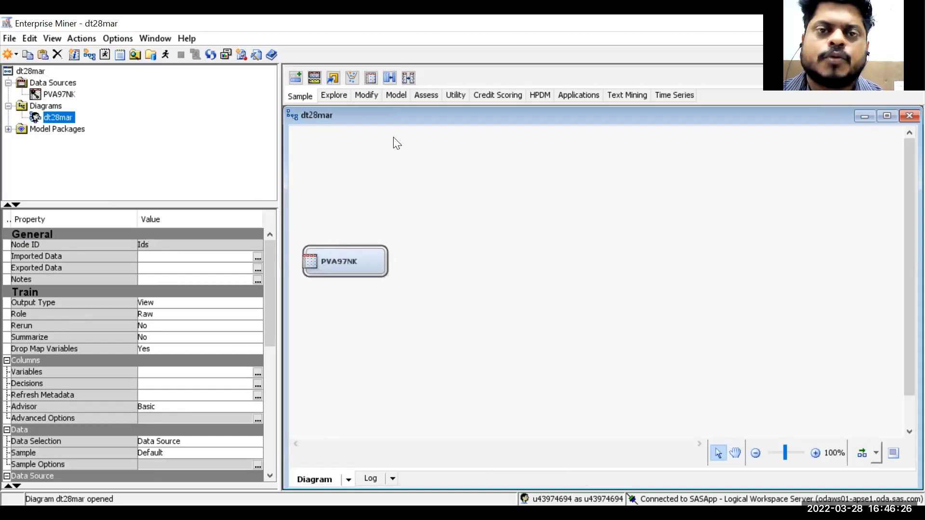
- Add a Replacement node to the diagram and connect PVA97NK to it
{"action": "left_click", "coordinate": [366, 93]}
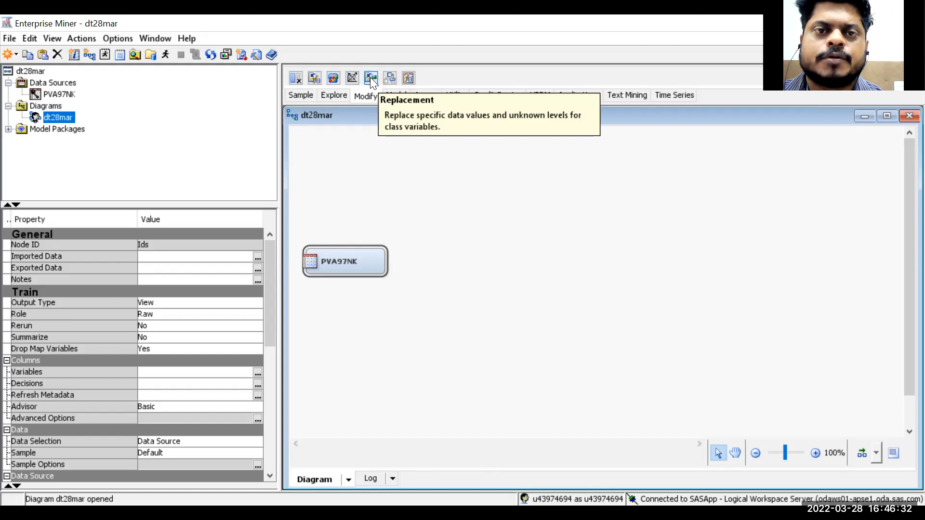
{"action": "left_click_drag", "start_coordinate": [370, 77], "coordinate": [462, 266]}
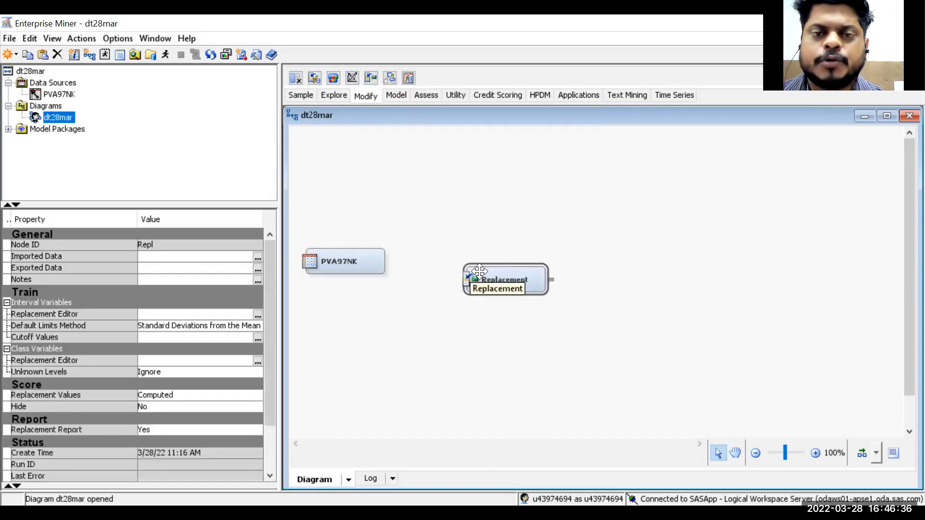
{"action": "left_click_drag", "start_coordinate": [479, 271], "coordinate": [450, 253]}
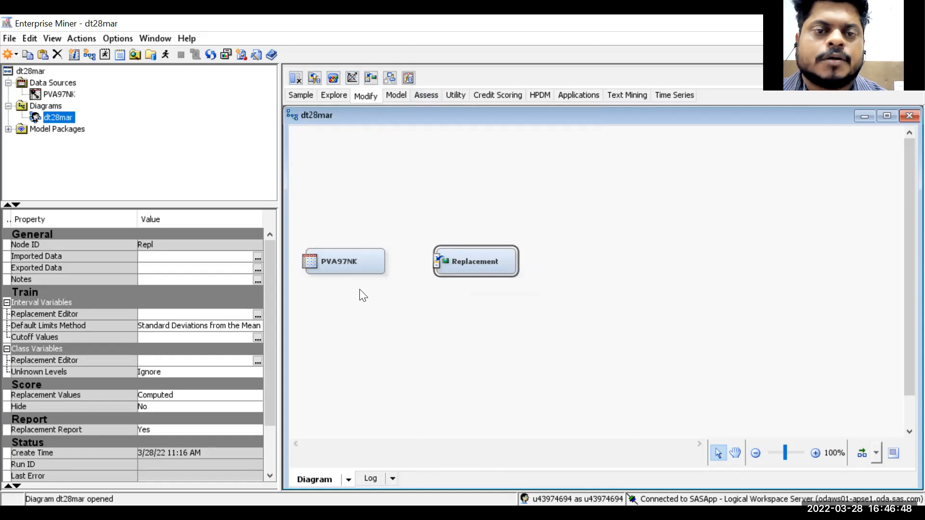
{"action": "left_click", "coordinate": [381, 257]}
{"action": "left_click_drag", "start_coordinate": [394, 257], "coordinate": [466, 263]}
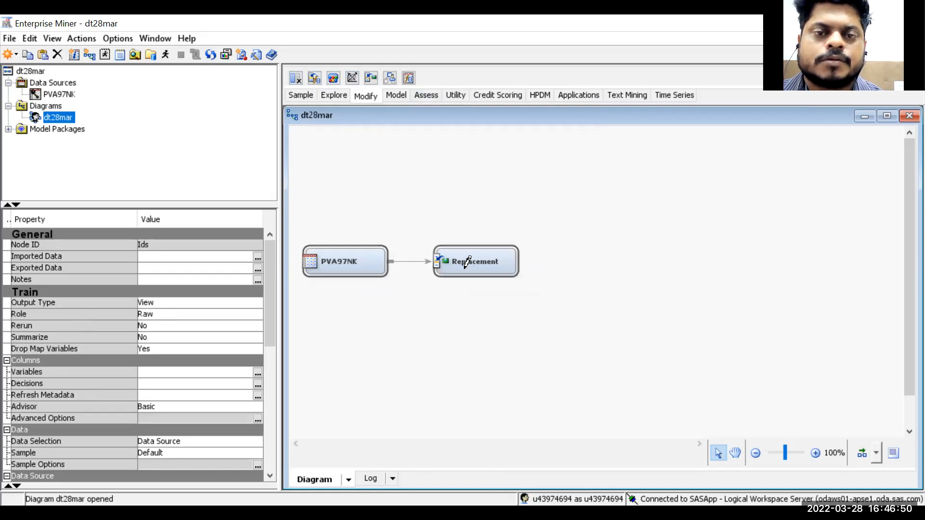
- Review the Replacement node's cutoff values settings and close the dialog without changes
{"action": "left_click", "coordinate": [494, 263]}
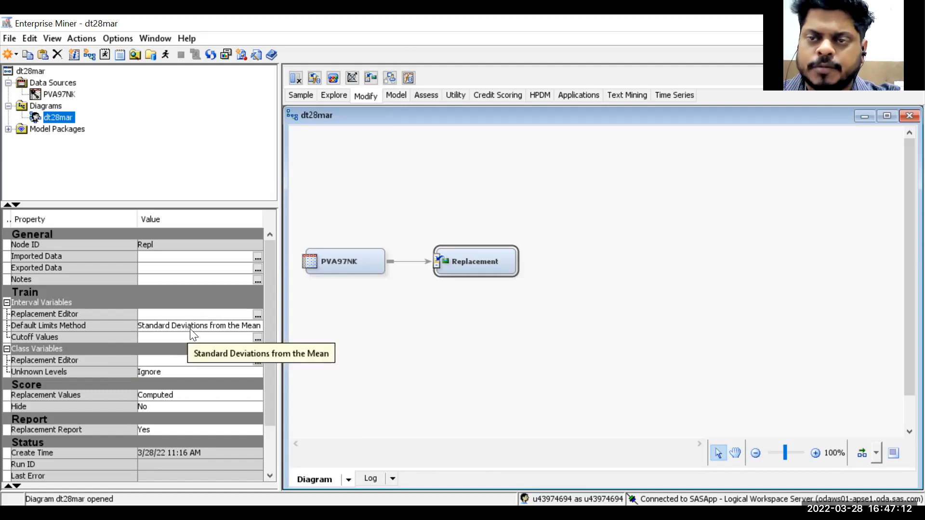
{"action": "left_click", "coordinate": [258, 339]}
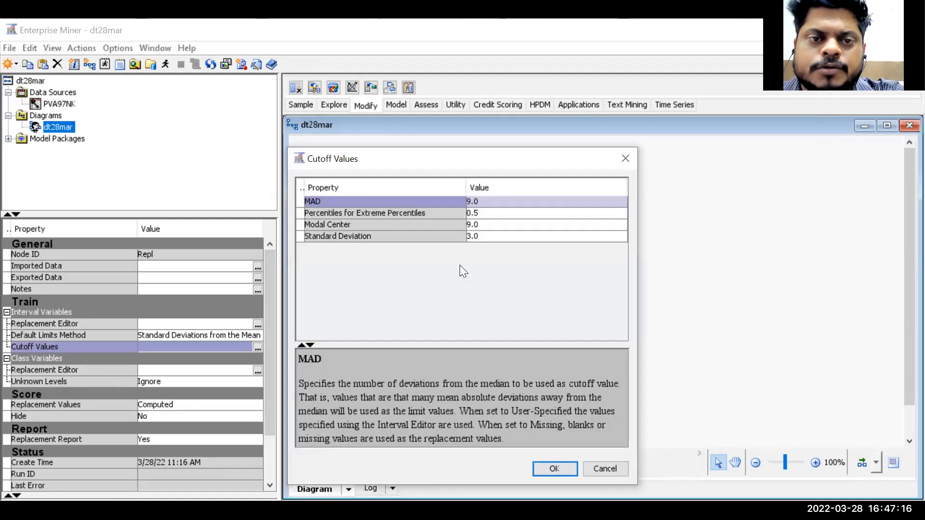
{"action": "mouse_move", "coordinate": [466, 194]}
{"action": "left_mouse_down"}
{"action": "mouse_move", "coordinate": [487, 195]}
{"action": "mouse_move", "coordinate": [466, 194]}
{"action": "left_mouse_up"}
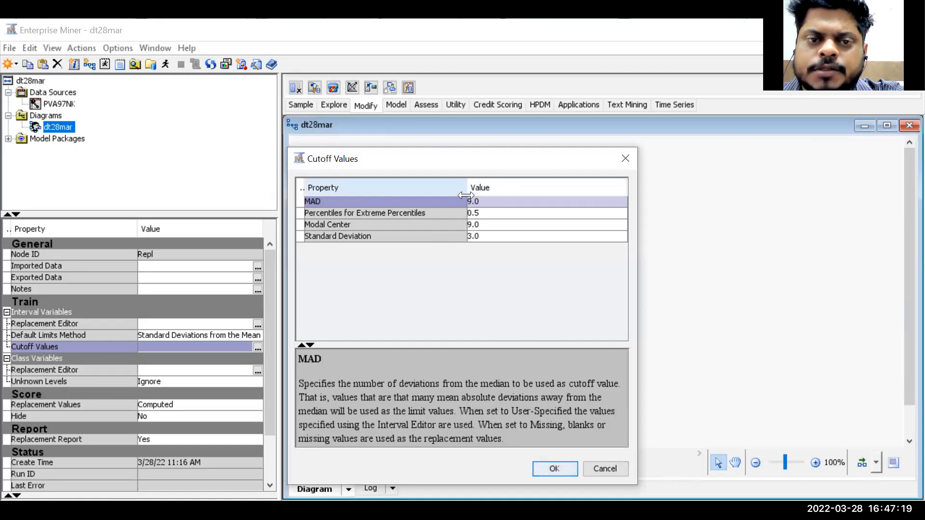
{"action": "left_click", "coordinate": [395, 216]}
{"action": "left_click", "coordinate": [407, 225]}
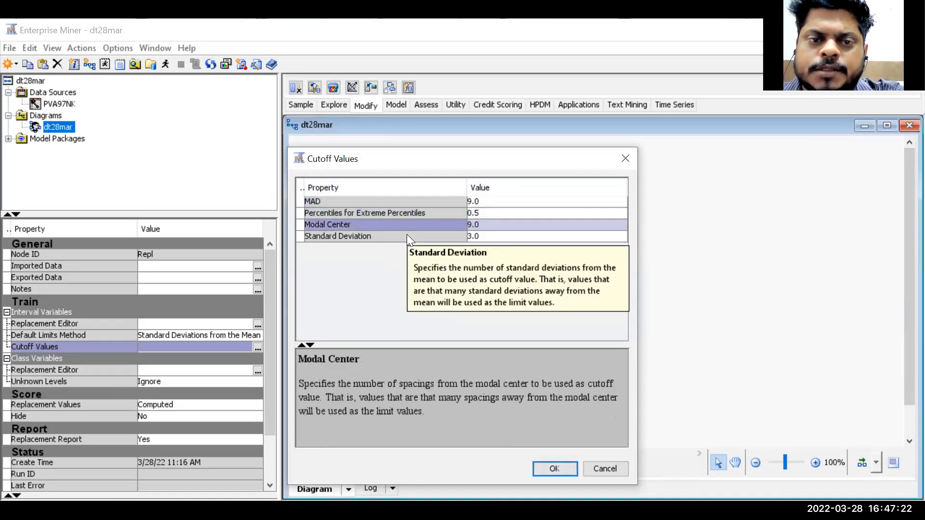
{"action": "left_click", "coordinate": [406, 236]}
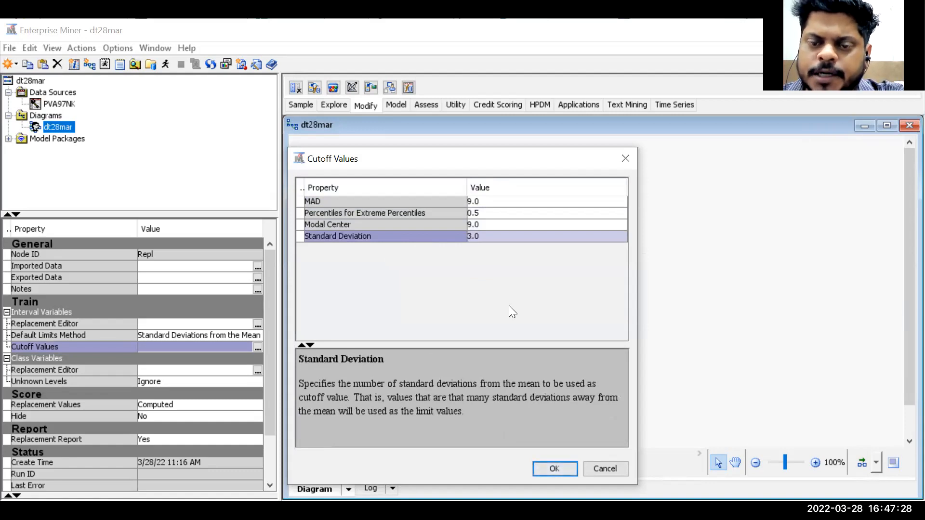
{"action": "left_click", "coordinate": [605, 469]}
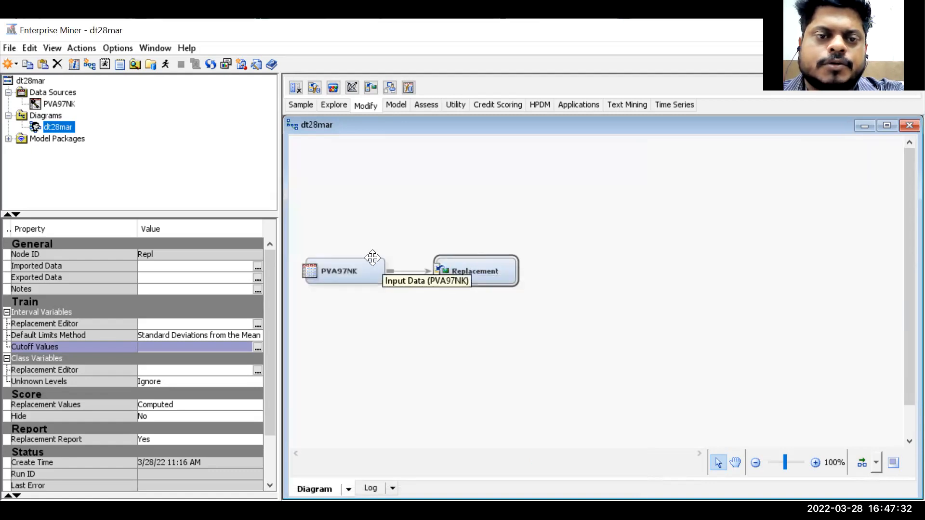
- Run the Replacement node and close the completion notice
{"action": "left_click", "coordinate": [366, 271]}
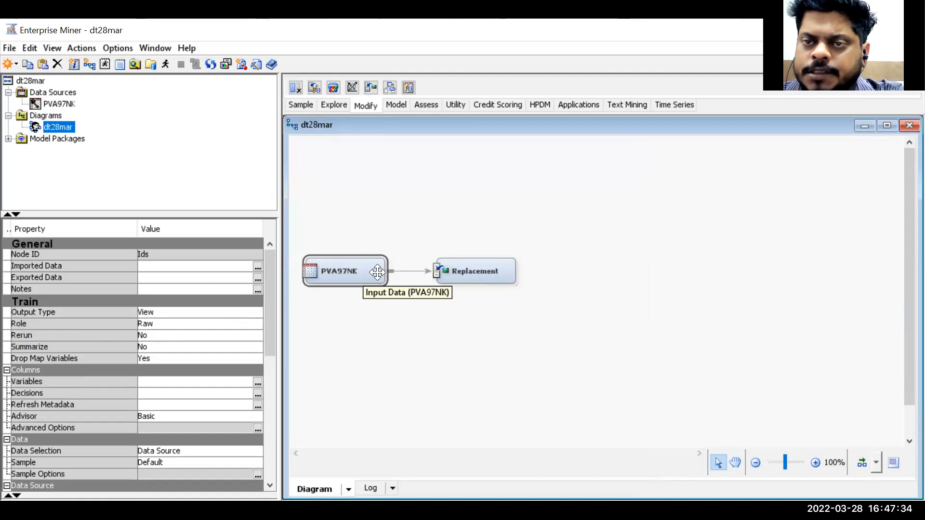
{"action": "left_click", "coordinate": [490, 276]}
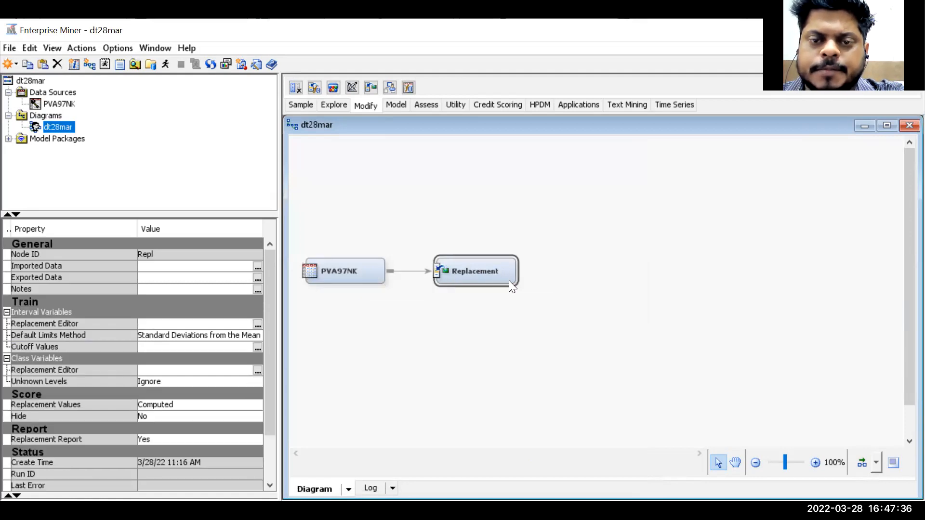
{"action": "right_click", "coordinate": [509, 280]}
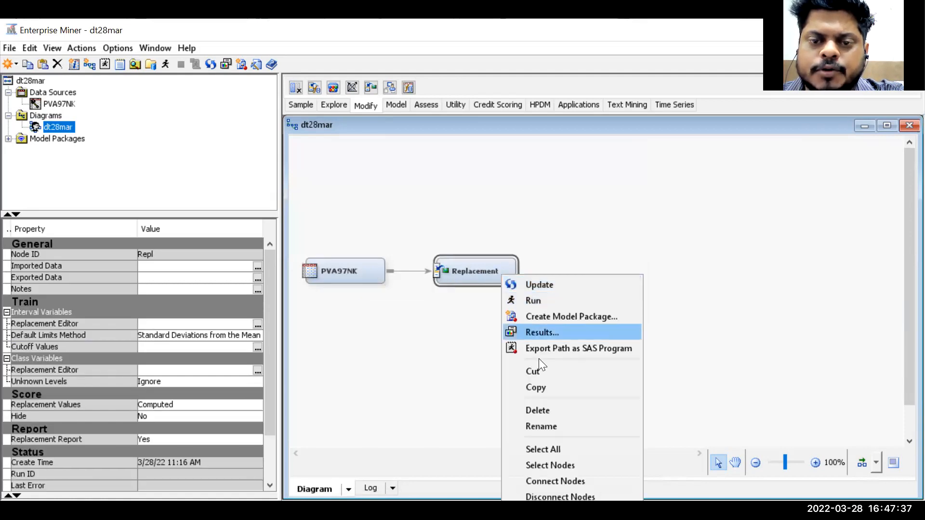
{"action": "left_click", "coordinate": [553, 300]}
{"action": "left_click", "coordinate": [577, 340]}
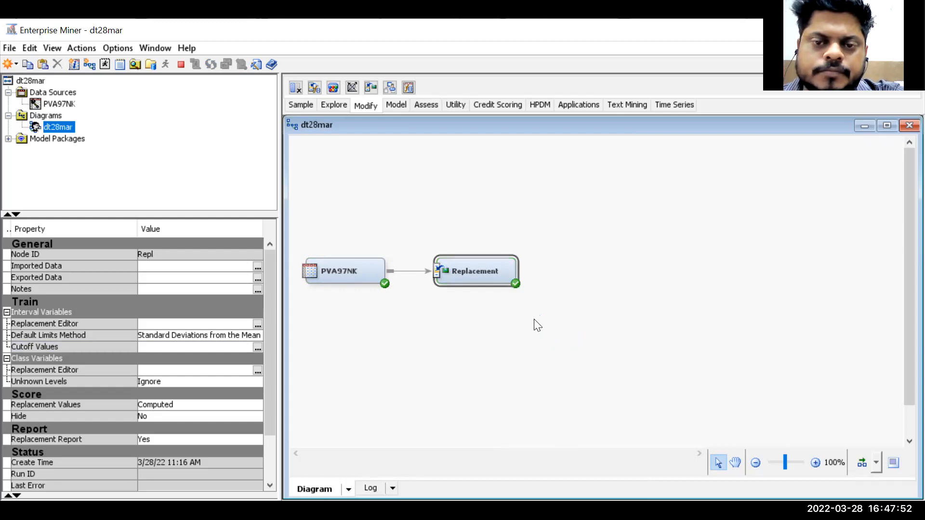
{"action": "left_click", "coordinate": [625, 343]}
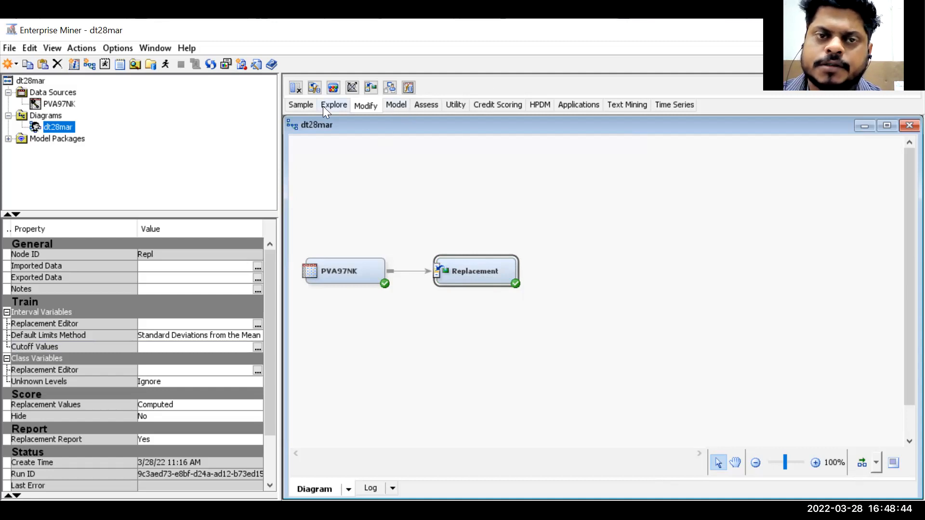
- Add a Data Partition node to the diagram, connected after the Replacement node
{"action": "left_click", "coordinate": [397, 105]}
{"action": "left_click", "coordinate": [428, 103]}
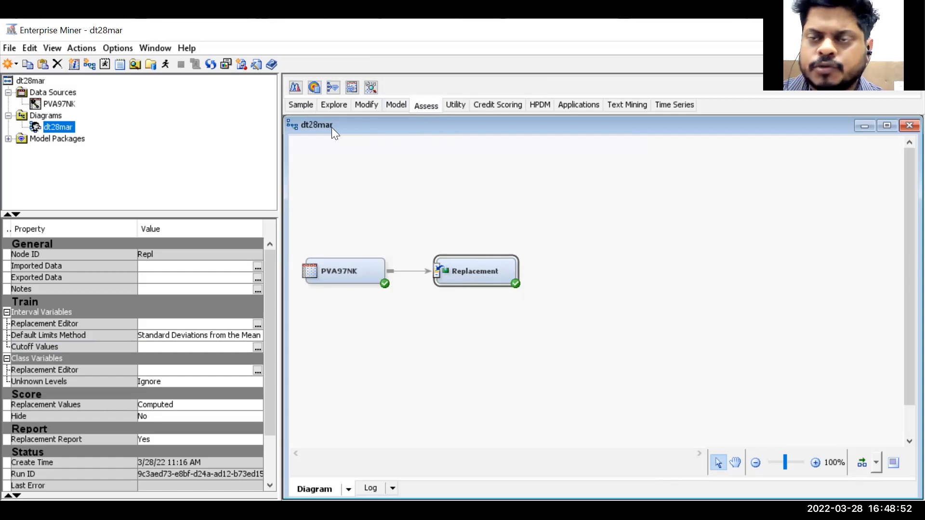
{"action": "left_click", "coordinate": [300, 105]}
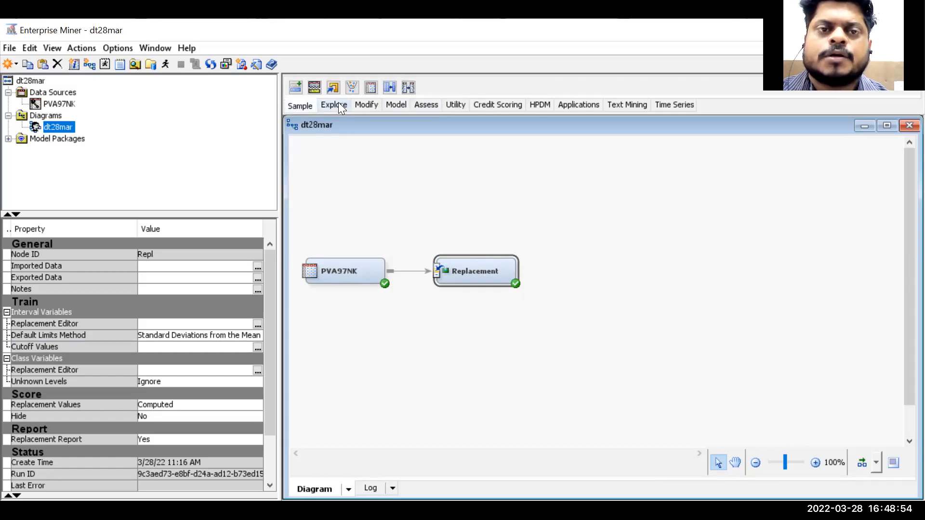
{"action": "left_click_drag", "start_coordinate": [318, 84], "coordinate": [569, 269]}
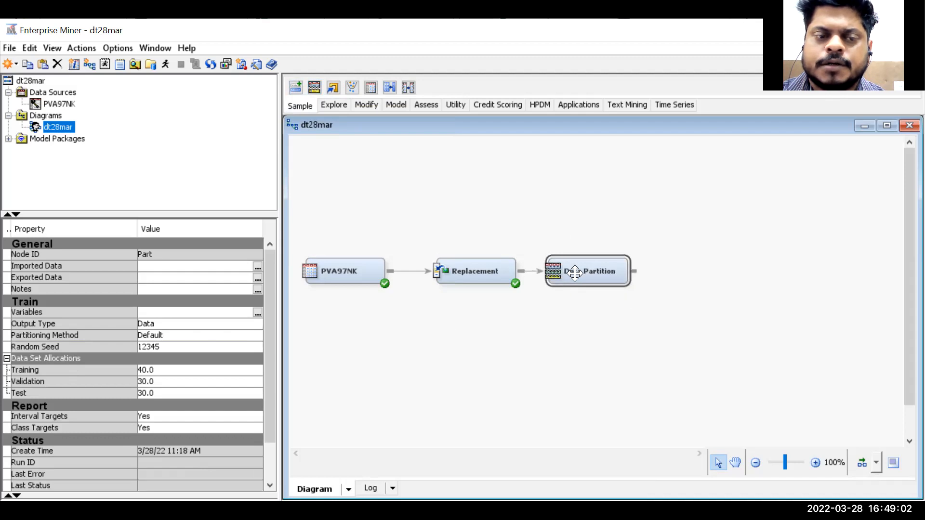
- Set the Data Partition allocations to 50 training, 0 validation and 50 test
{"action": "left_click", "coordinate": [186, 371]}
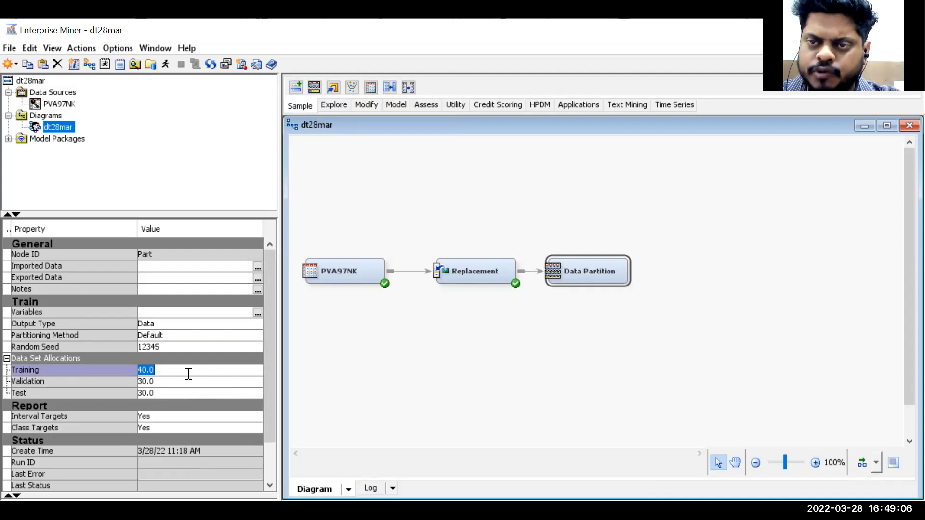
{"action": "type", "text": "50"}
{"action": "left_click", "coordinate": [178, 391]}
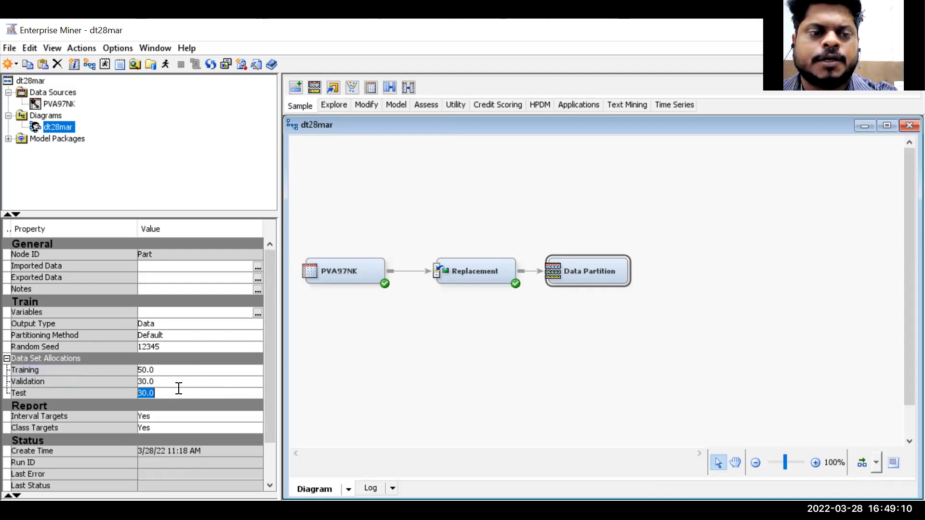
{"action": "type", "text": "50"}
{"action": "left_click", "coordinate": [167, 381]}
{"action": "type", "text": "0"}
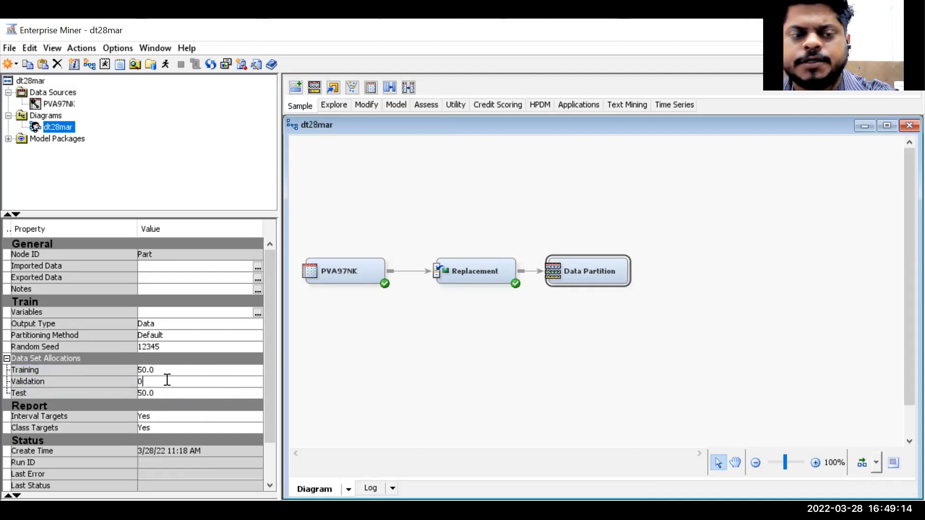
{"action": "left_click", "coordinate": [456, 394]}
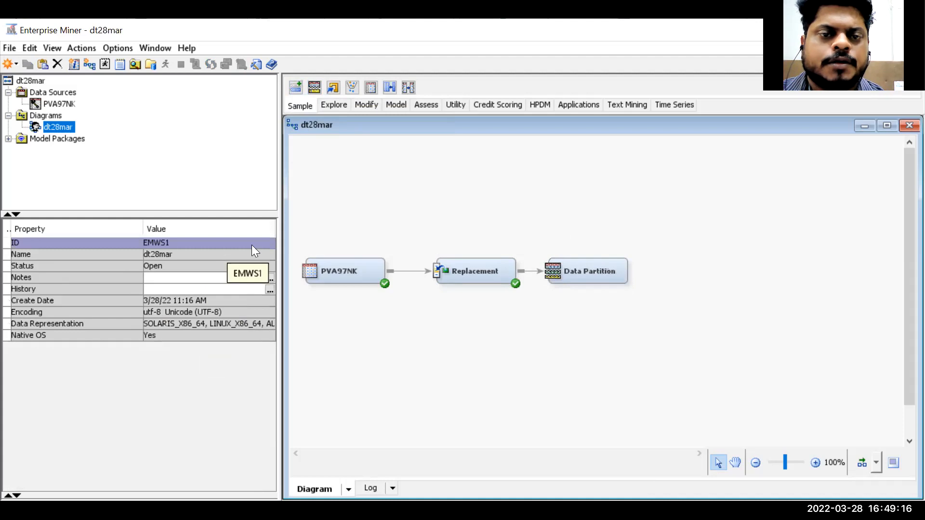
{"action": "left_click", "coordinate": [604, 284]}
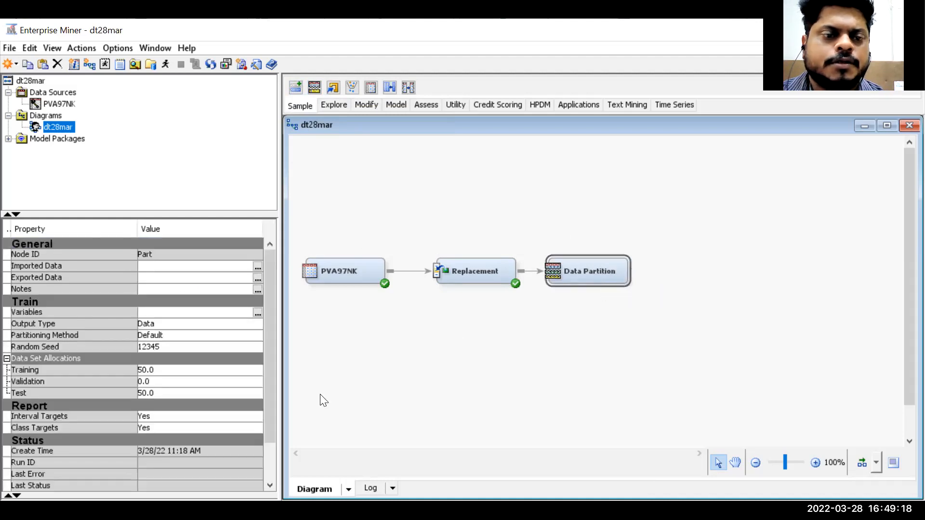
- Run the Data Partition node and close the completion notice
{"action": "right_click", "coordinate": [587, 275]}
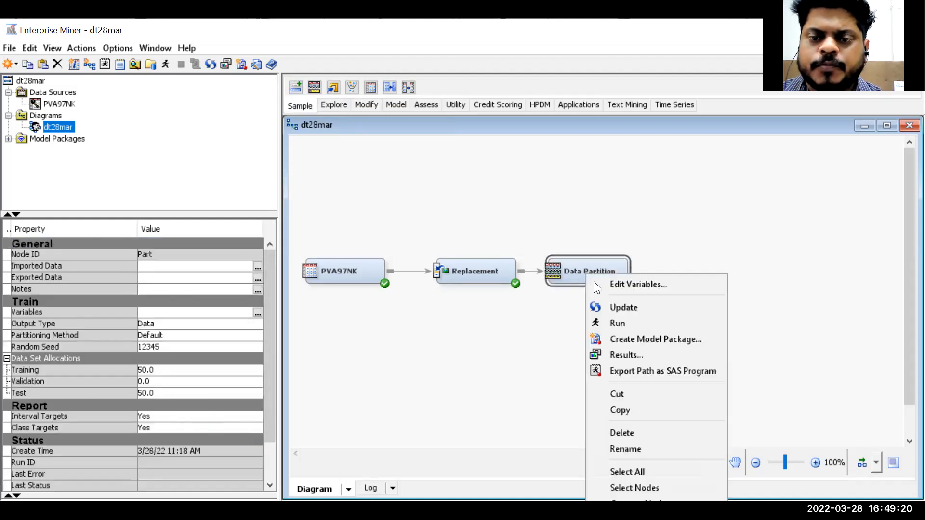
{"action": "left_click", "coordinate": [627, 323]}
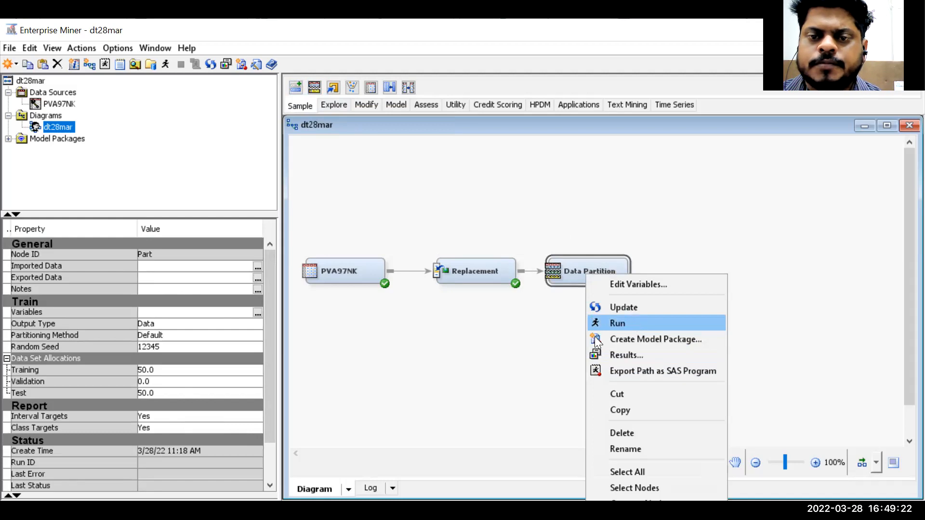
{"action": "left_click", "coordinate": [582, 340]}
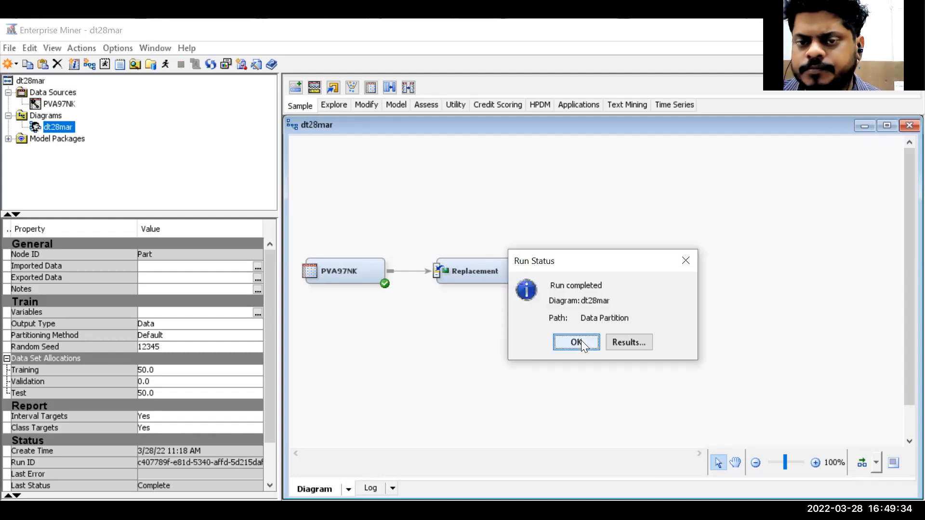
{"action": "left_click", "coordinate": [576, 342]}
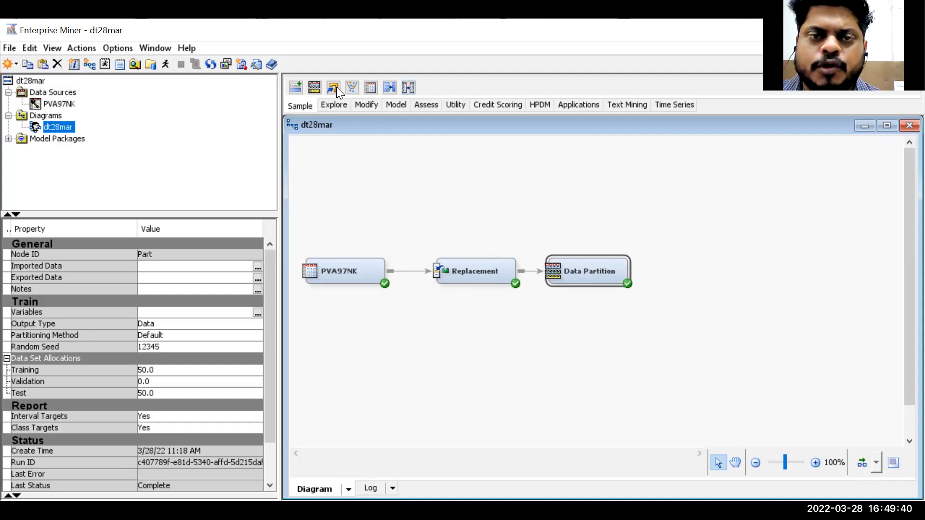
- Add a Control Point node and connect the Data Partition node to it
{"action": "left_click", "coordinate": [396, 104]}
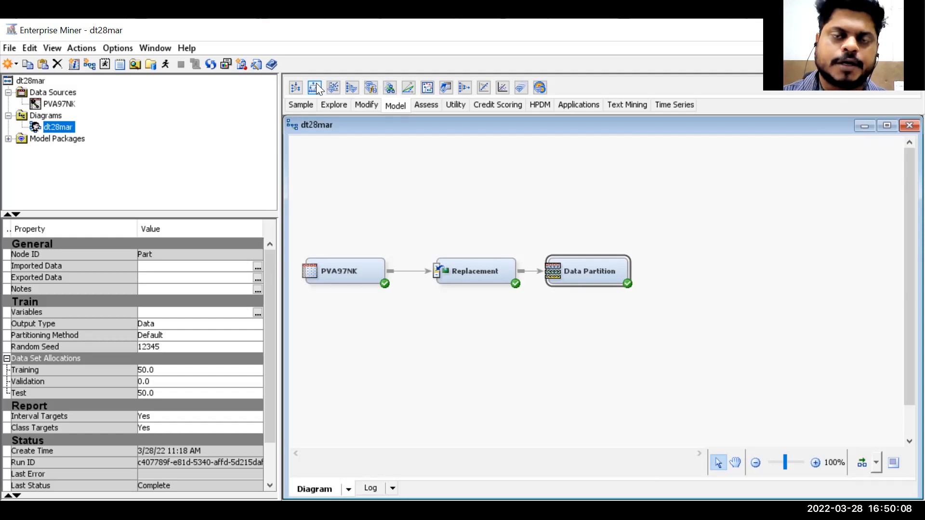
{"action": "left_click", "coordinate": [454, 103]}
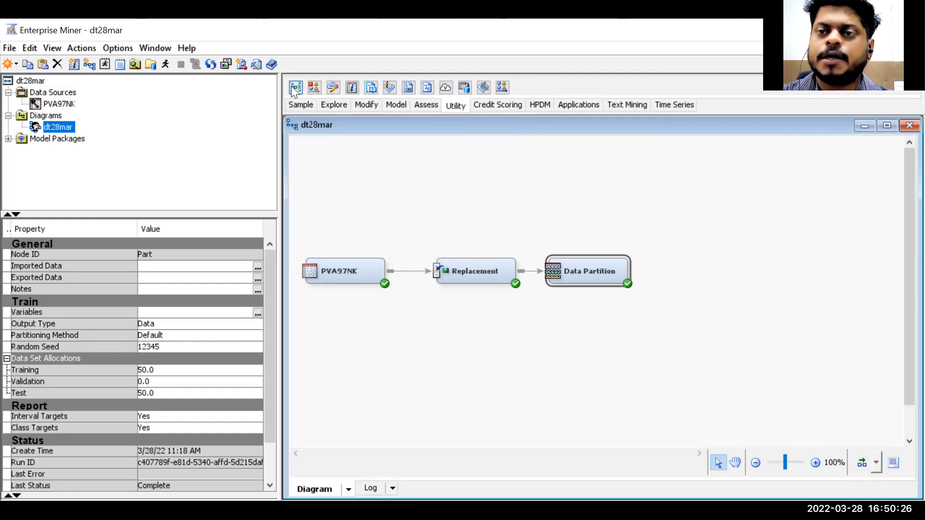
{"action": "left_click_drag", "start_coordinate": [293, 89], "coordinate": [665, 266]}
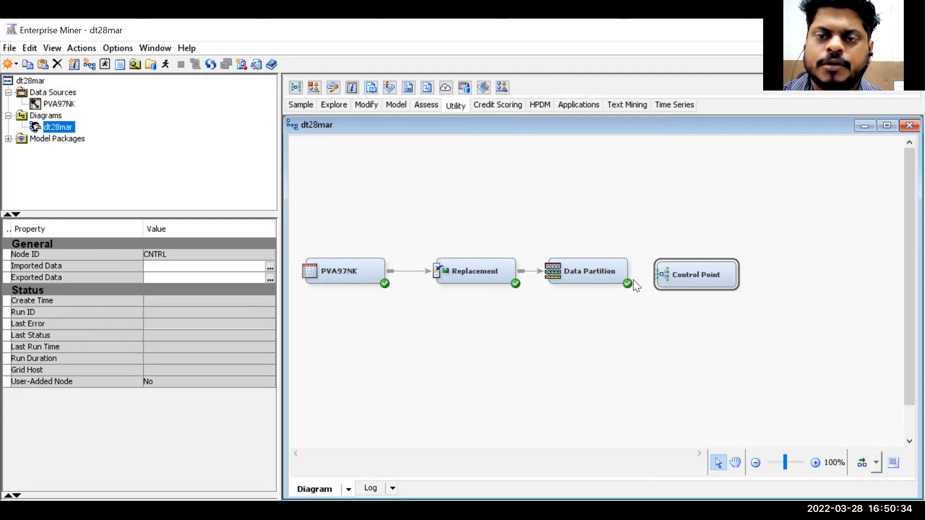
{"action": "left_click_drag", "start_coordinate": [635, 266], "coordinate": [698, 273]}
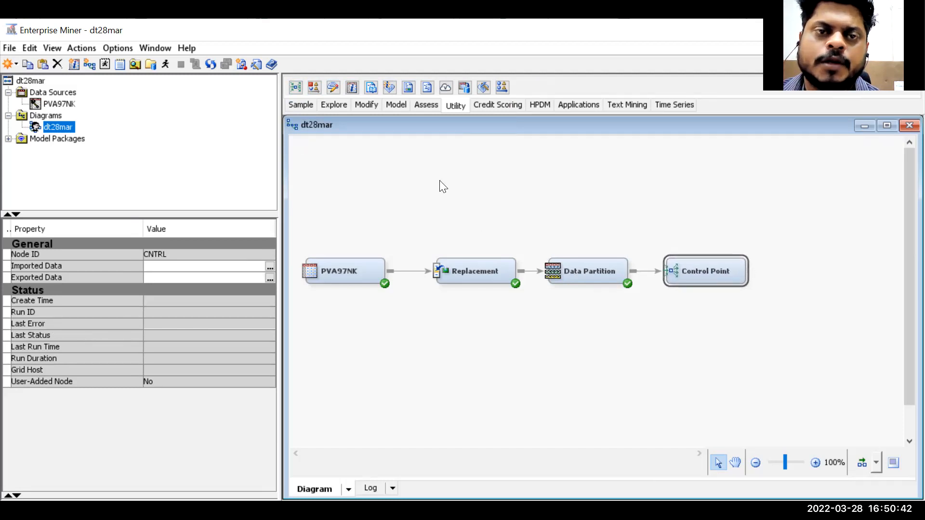
- Add a Decision Tree node and connect the Control Point to it
{"action": "left_click", "coordinate": [397, 102]}
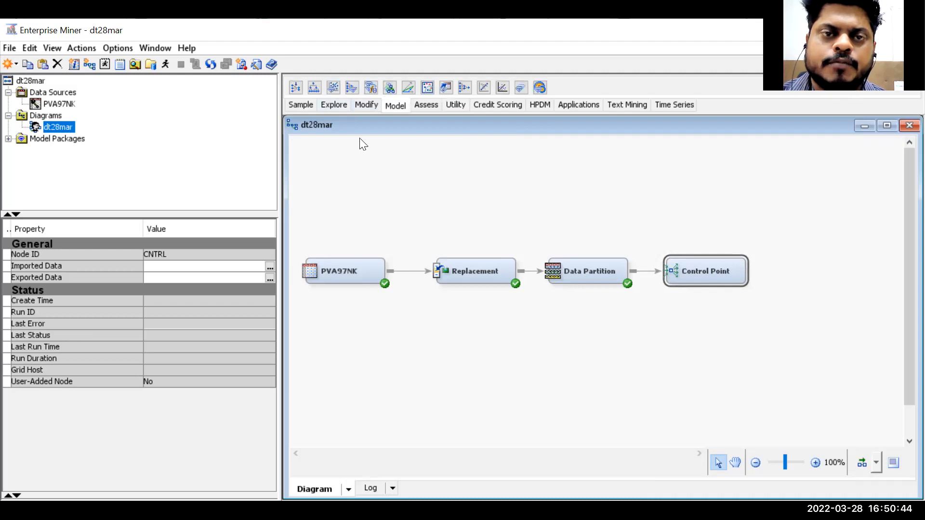
{"action": "mouse_move", "coordinate": [314, 87]}
{"action": "left_mouse_down"}
{"action": "mouse_move", "coordinate": [548, 192]}
{"action": "mouse_move", "coordinate": [832, 243]}
{"action": "mouse_move", "coordinate": [801, 216]}
{"action": "left_mouse_up"}
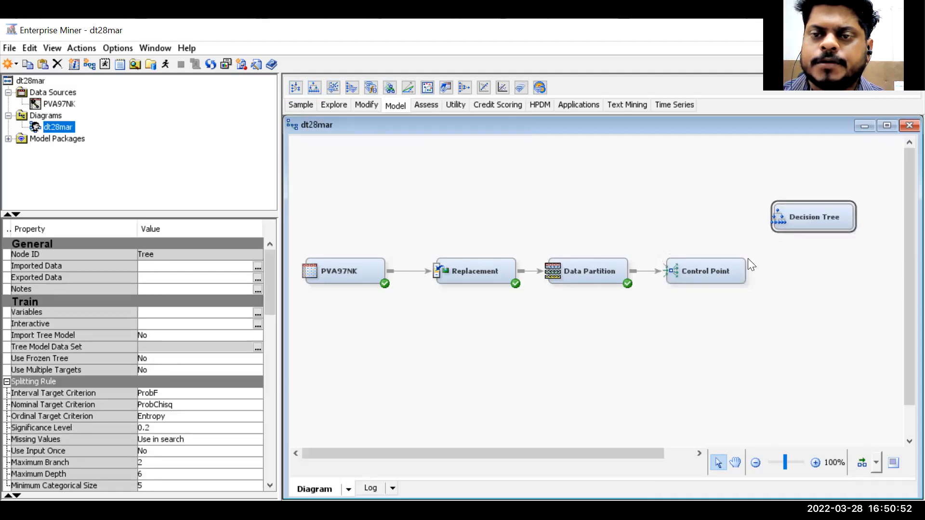
{"action": "left_click_drag", "start_coordinate": [751, 269], "coordinate": [780, 218]}
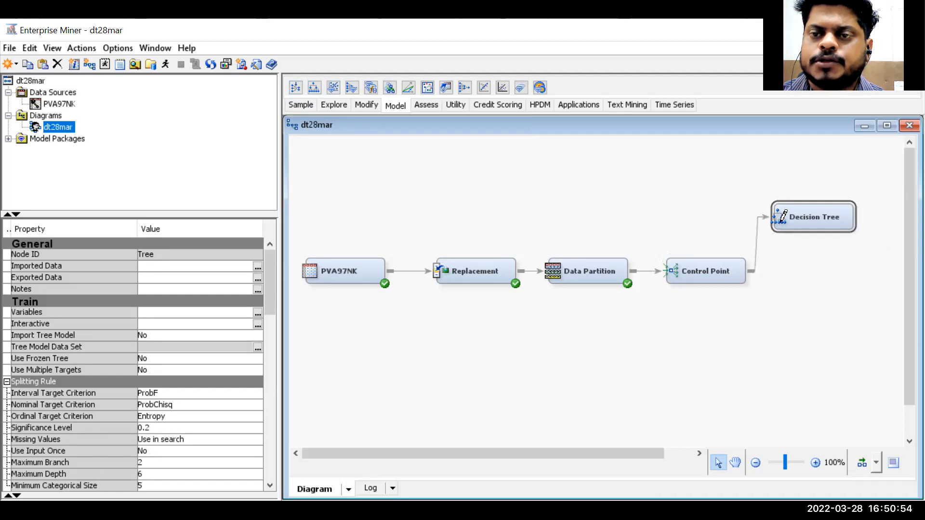
- Rename the Decision Tree node as 1_Full DT
{"action": "right_click", "coordinate": [807, 219]}
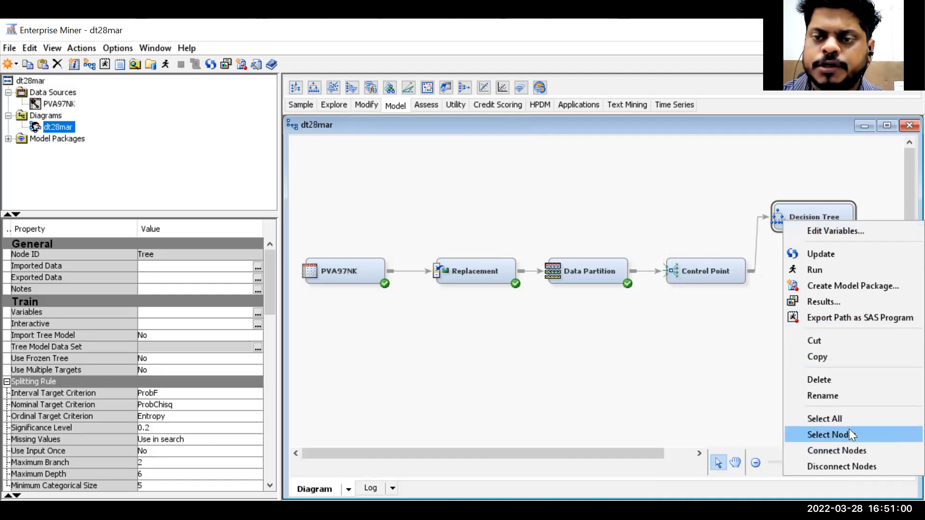
{"action": "left_click", "coordinate": [842, 396]}
{"action": "type", "text": "1_Full DT"}
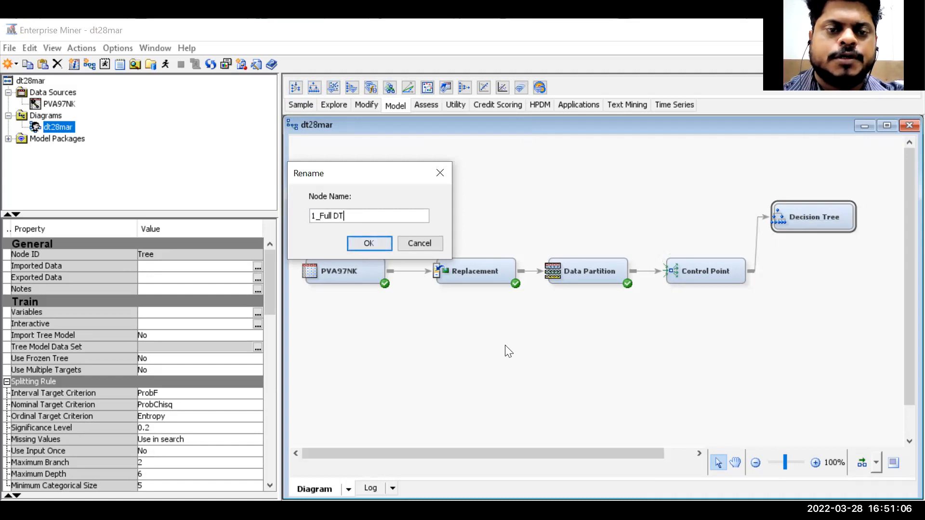
{"action": "left_click", "coordinate": [375, 243]}
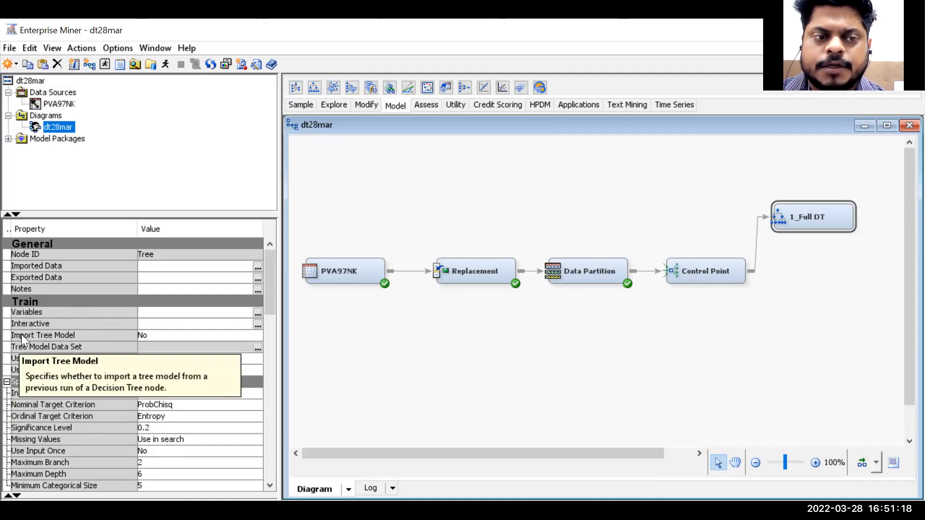
- Open the interactive tree editor, start splitting the root node, and review the candidate split variables
{"action": "left_click", "coordinate": [256, 326]}
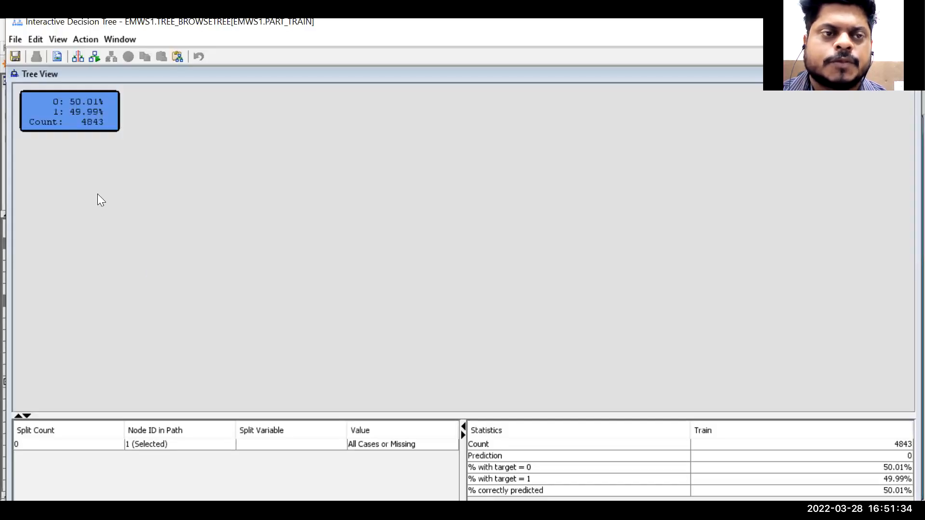
{"action": "right_click", "coordinate": [96, 117]}
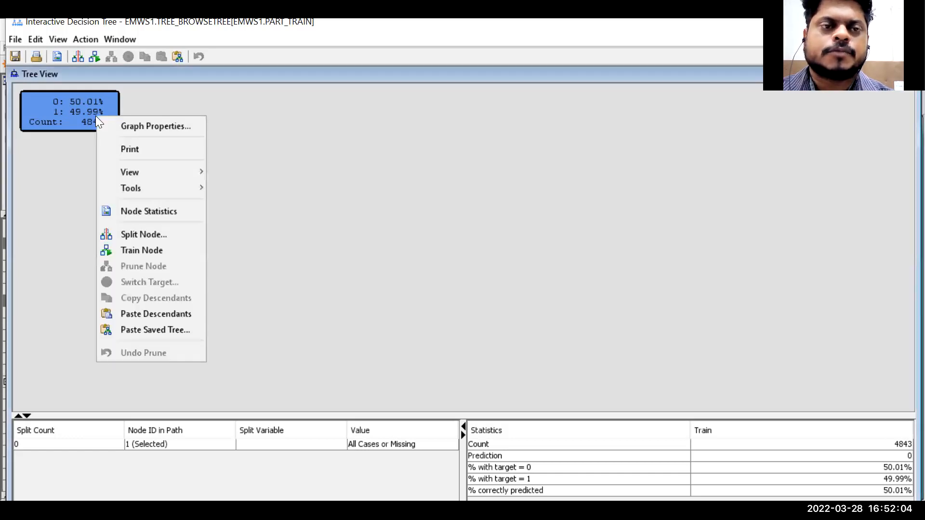
{"action": "left_click", "coordinate": [178, 237]}
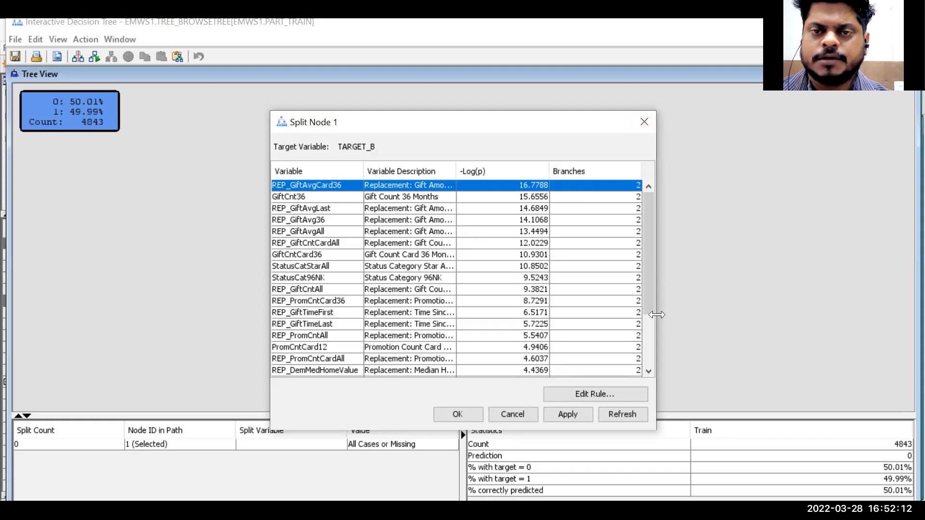
{"action": "left_click_drag", "start_coordinate": [657, 314], "coordinate": [800, 315]}
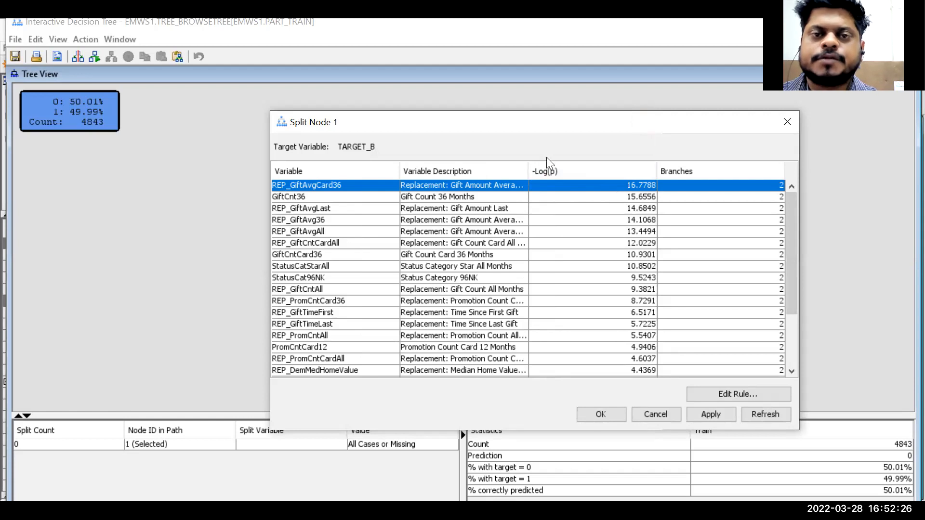
{"action": "left_click_drag", "start_coordinate": [529, 172], "coordinate": [625, 168]}
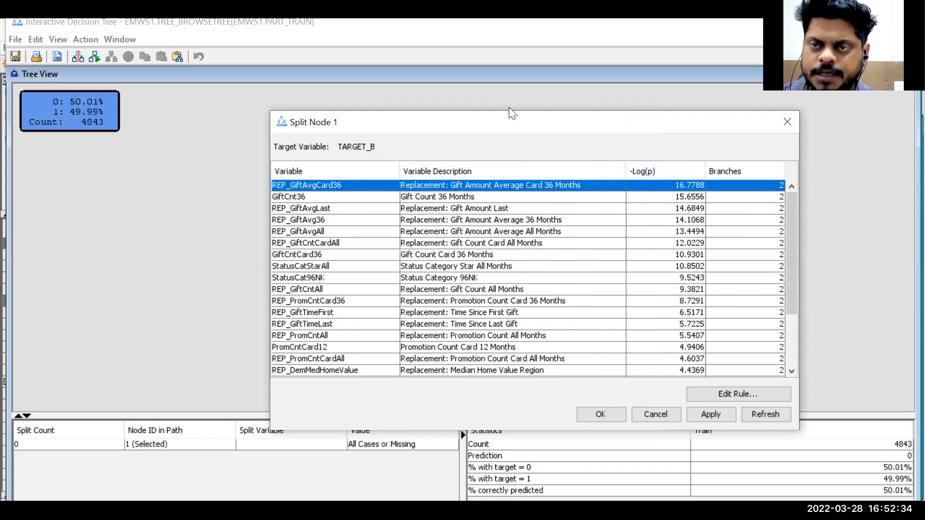
{"action": "left_click_drag", "start_coordinate": [578, 122], "coordinate": [509, 108]}
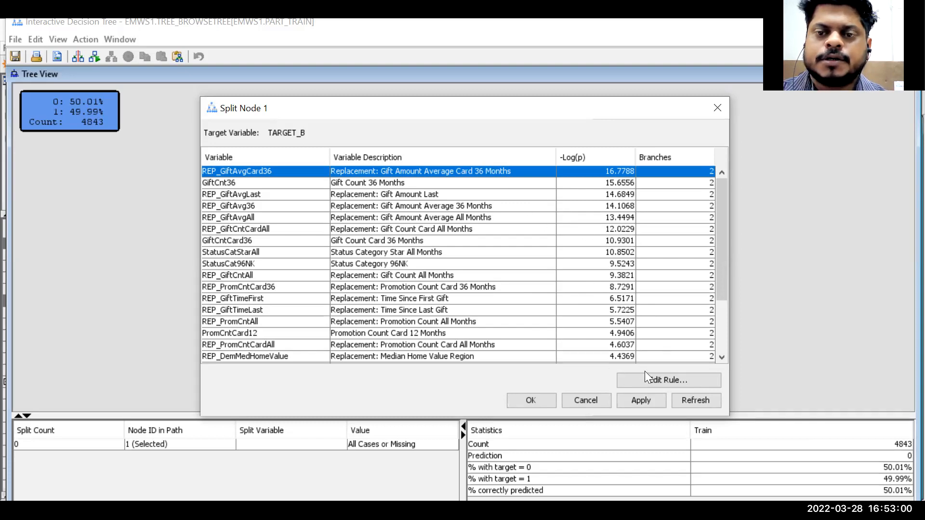
{"action": "left_click", "coordinate": [468, 186]}
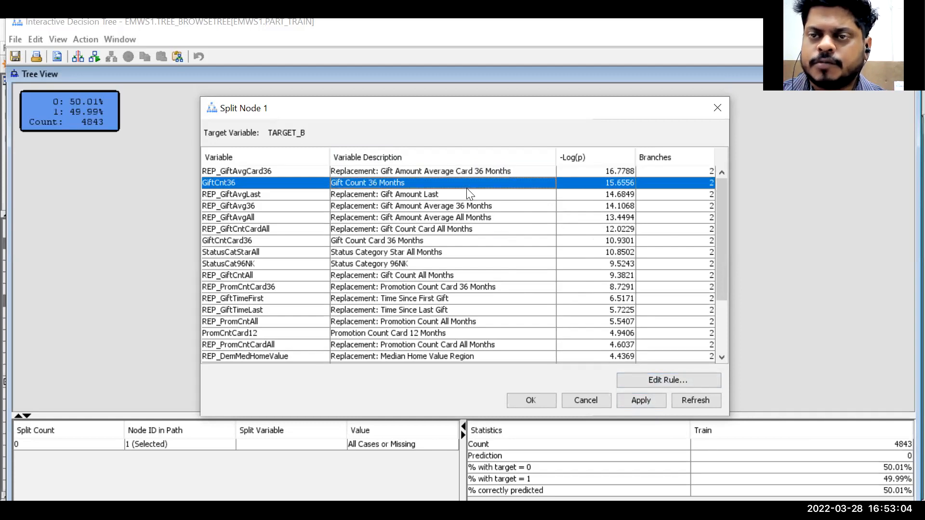
{"action": "left_click", "coordinate": [472, 194]}
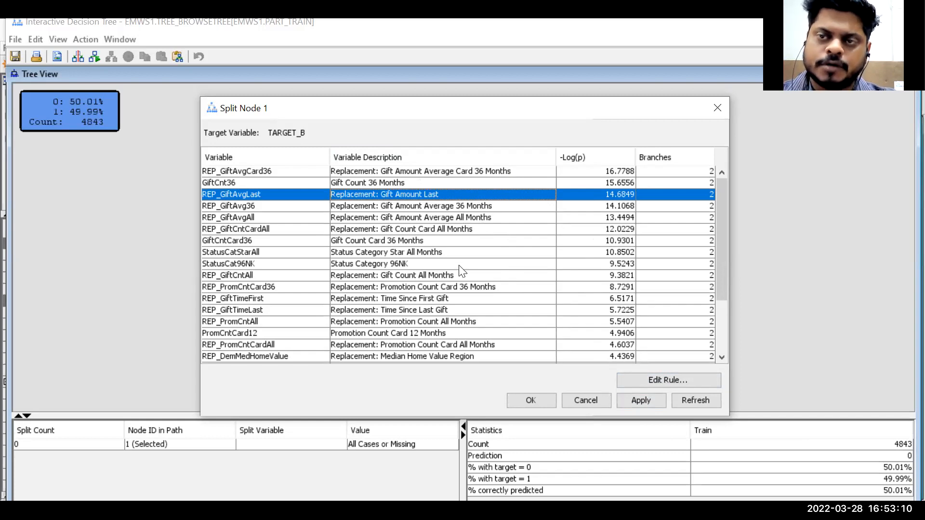
{"action": "left_click", "coordinate": [444, 172]}
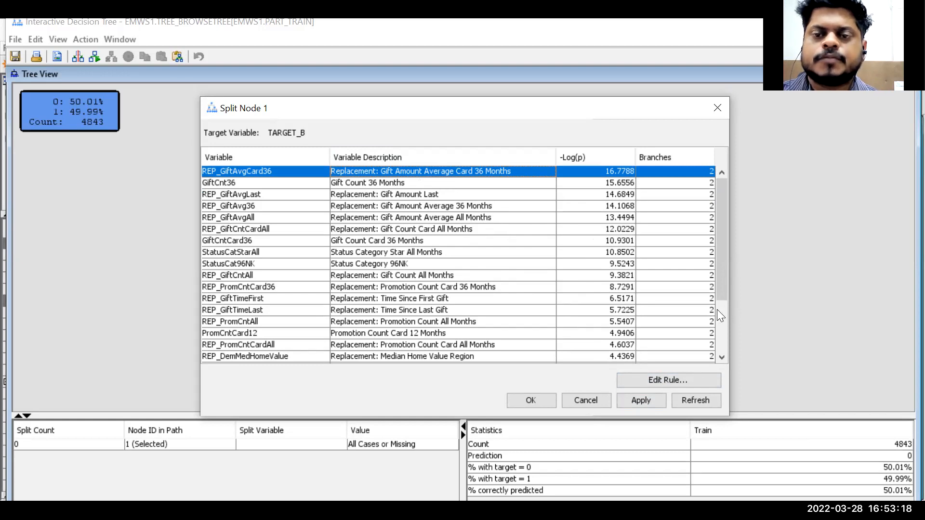
- Edit the REP_GiftAvgCard36 split rule to use a single split point at 15 and confirm it
{"action": "left_click", "coordinate": [672, 381]}
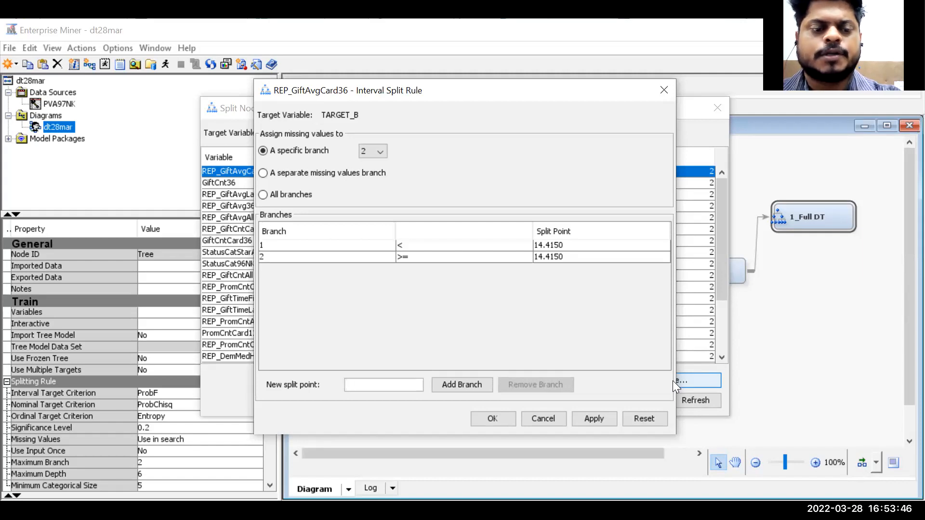
{"action": "type", "text": "15"}
{"action": "key", "text": "Tab"}
{"action": "key", "text": "space"}
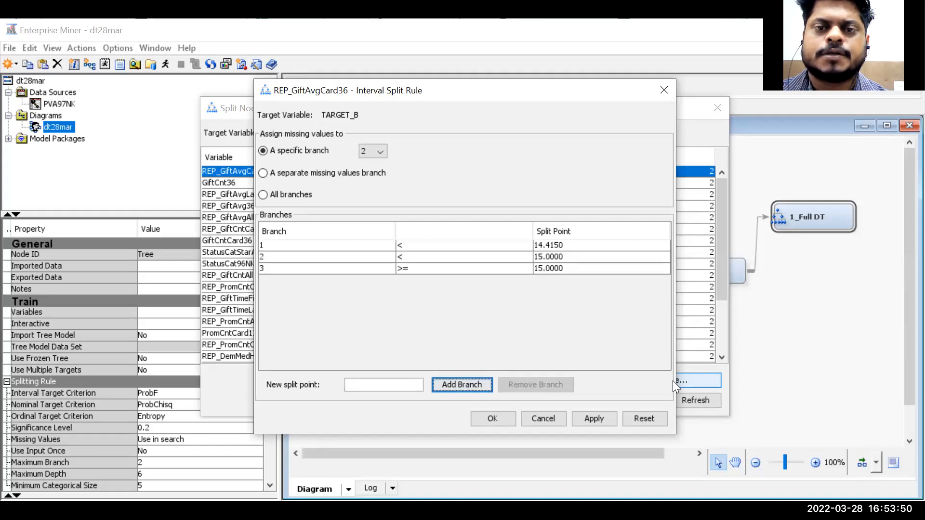
{"action": "left_click", "coordinate": [463, 245]}
{"action": "left_click", "coordinate": [535, 385]}
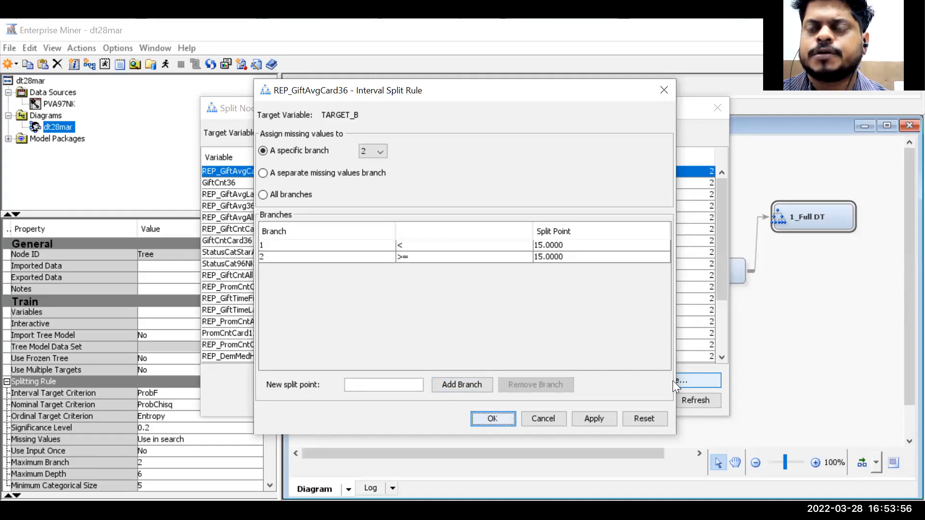
{"action": "key", "text": "Return"}
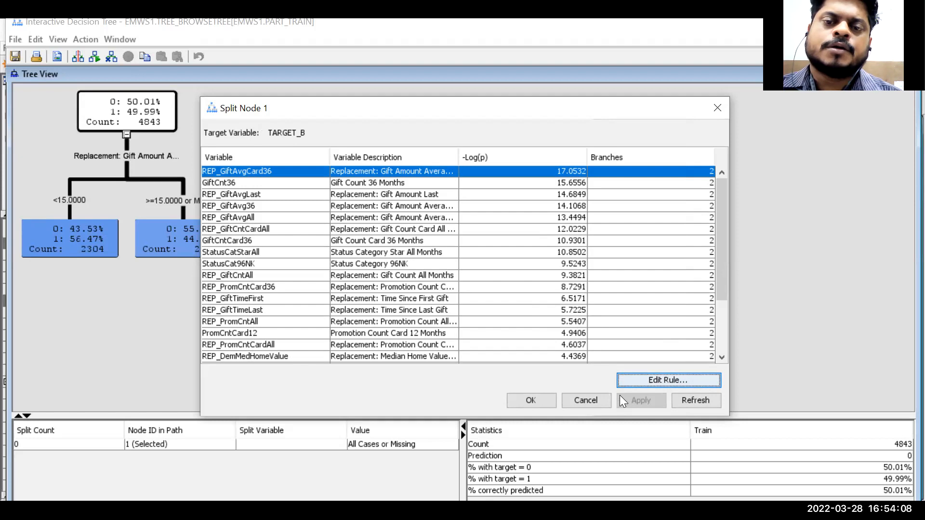
- Accept the root split, then review the candidate split variables for the >=15 or Missing child node without splitting it
{"action": "left_click", "coordinate": [536, 398]}
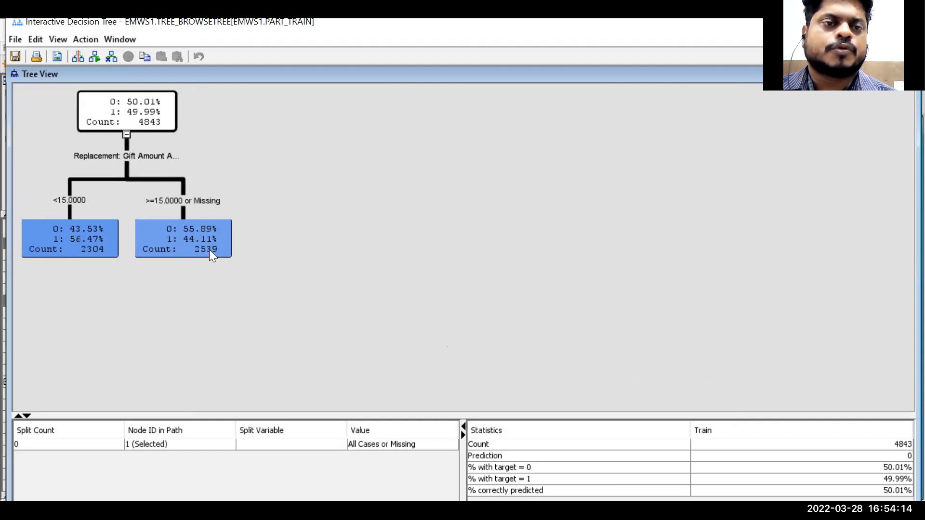
{"action": "right_click", "coordinate": [206, 240]}
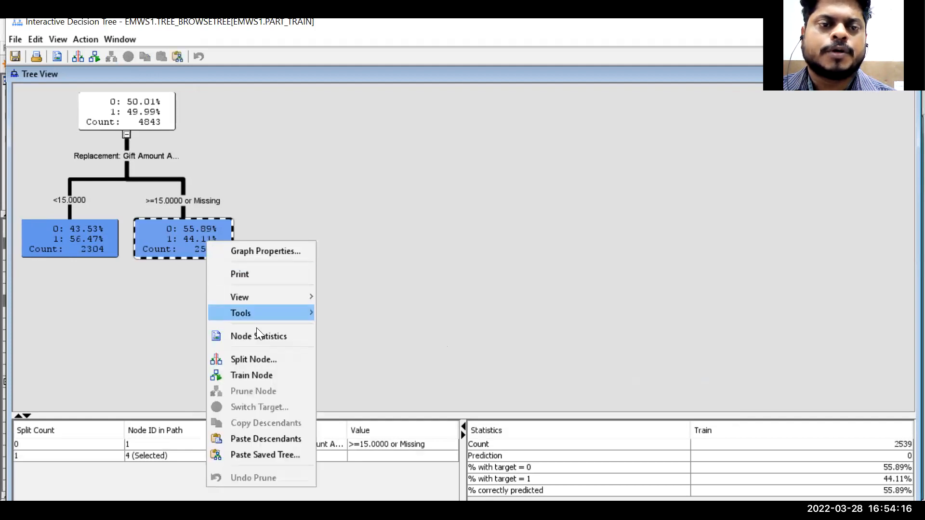
{"action": "left_click", "coordinate": [259, 360]}
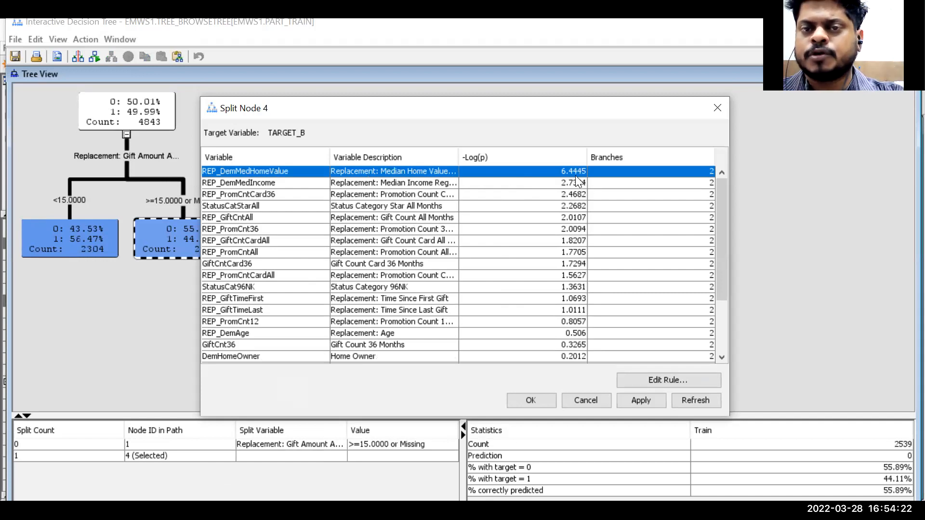
{"action": "left_click_drag", "start_coordinate": [458, 157], "coordinate": [545, 174]}
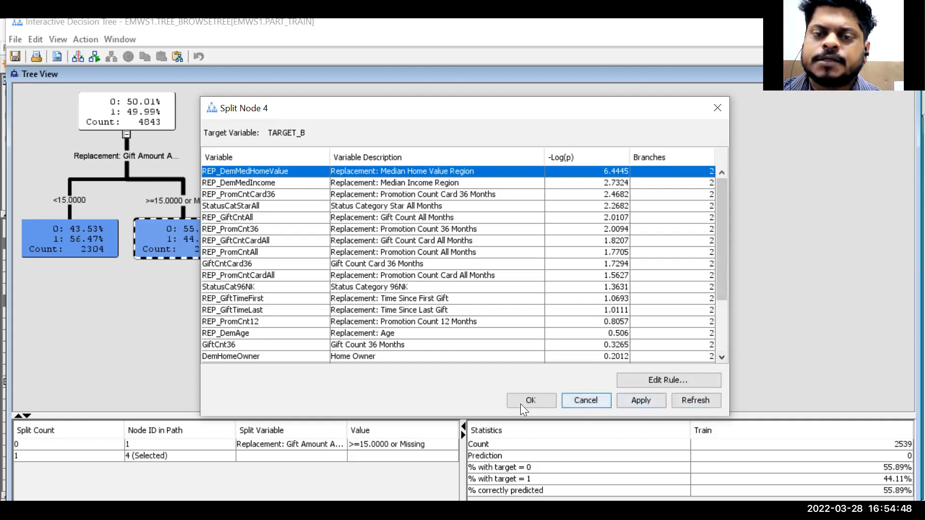
{"action": "left_click", "coordinate": [586, 400]}
- Train the >=15 or Missing child node to grow its subtree automatically
{"action": "right_click", "coordinate": [182, 238]}
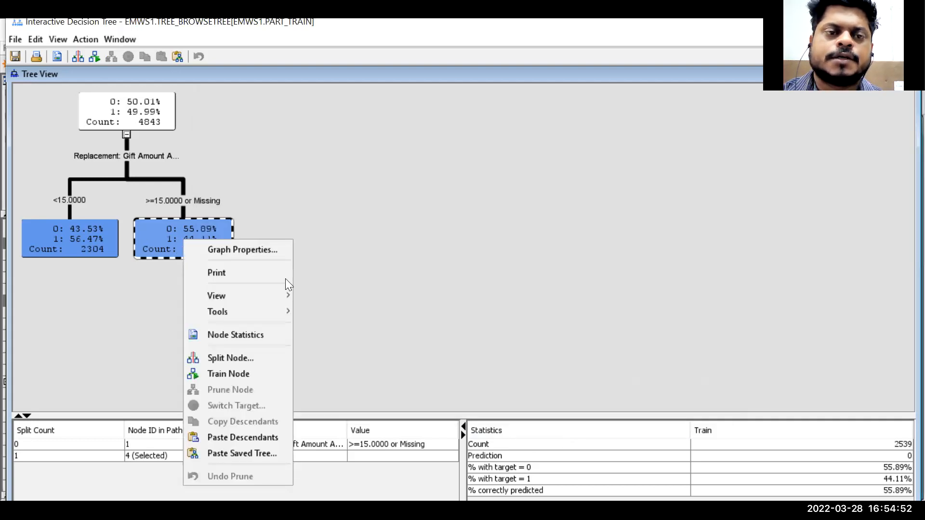
{"action": "left_click", "coordinate": [238, 372]}
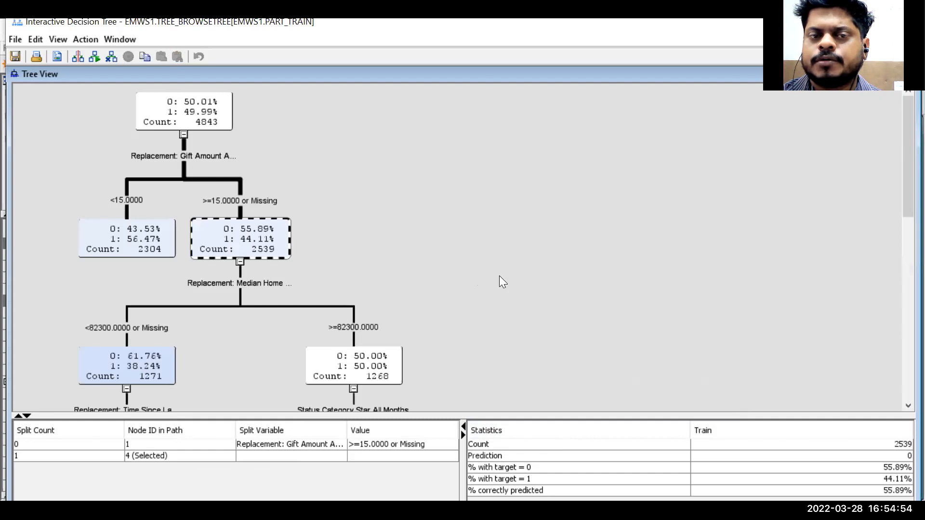
{"action": "scroll", "coordinate": [311, 247], "scroll_direction": "down", "scroll_amount": 3}
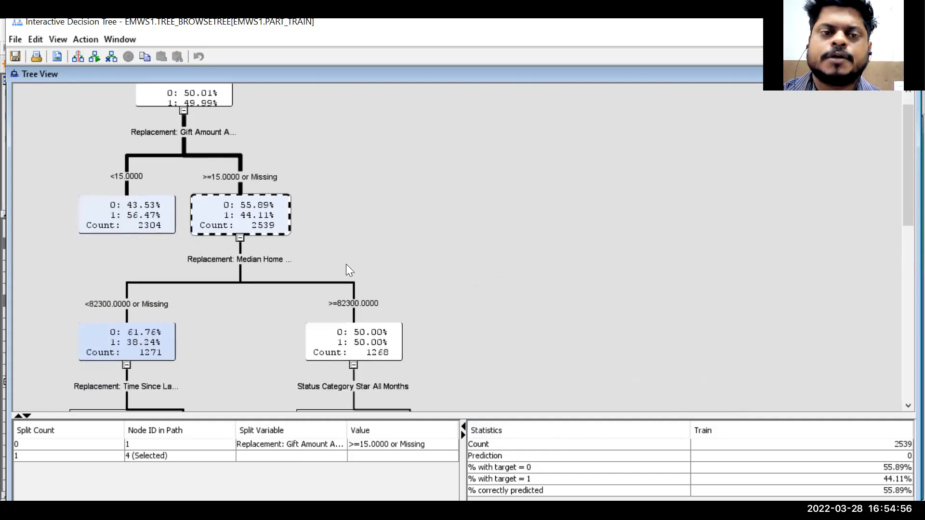
- Browse the grown tree at fit-to-page, 50% and 100% zoom, then close the interactive tree editor
{"action": "right_click", "coordinate": [451, 162]}
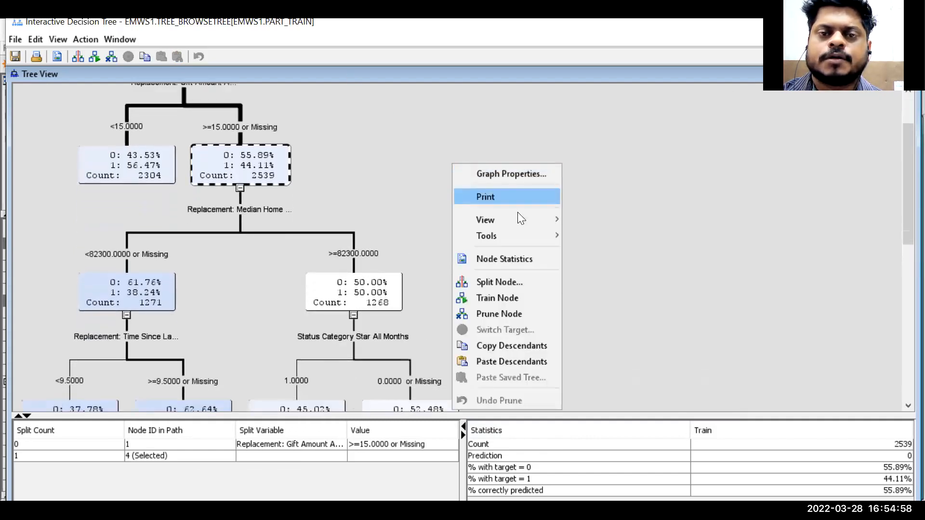
{"action": "mouse_move", "coordinate": [509, 223]}
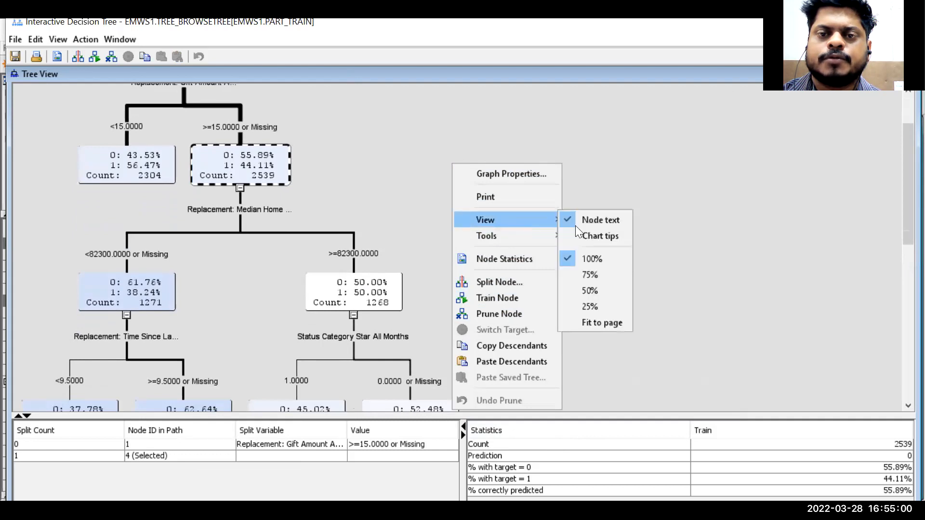
{"action": "left_click", "coordinate": [600, 323]}
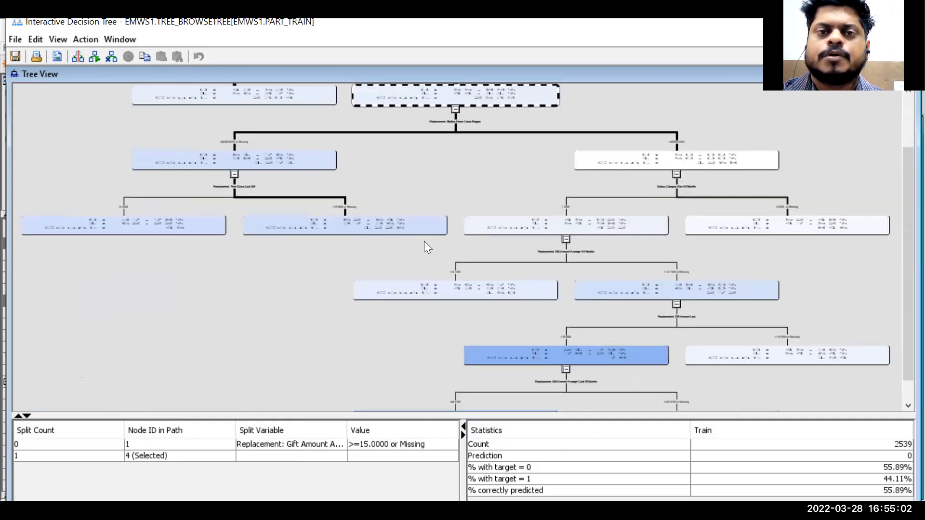
{"action": "scroll", "coordinate": [424, 241], "scroll_direction": "up", "scroll_amount": 3}
{"action": "scroll", "coordinate": [345, 200], "scroll_direction": "up", "scroll_amount": 1}
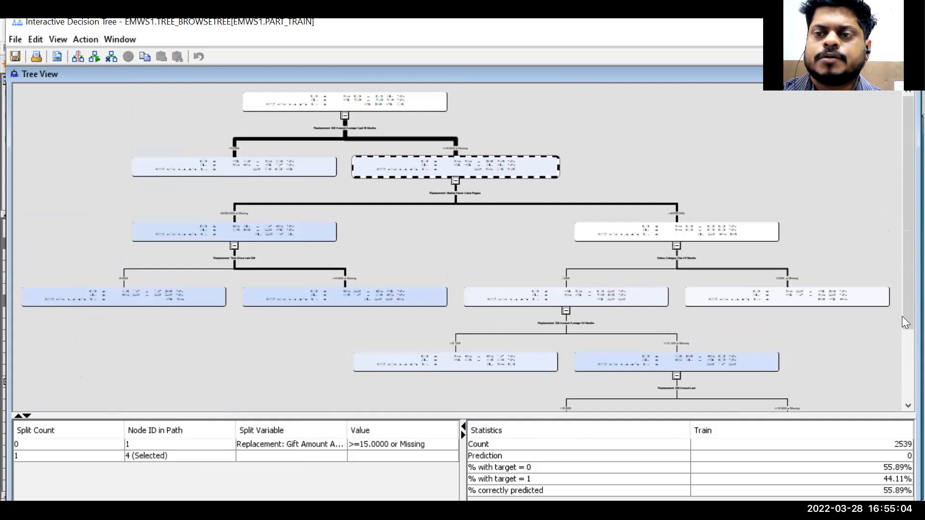
{"action": "right_click", "coordinate": [325, 118]}
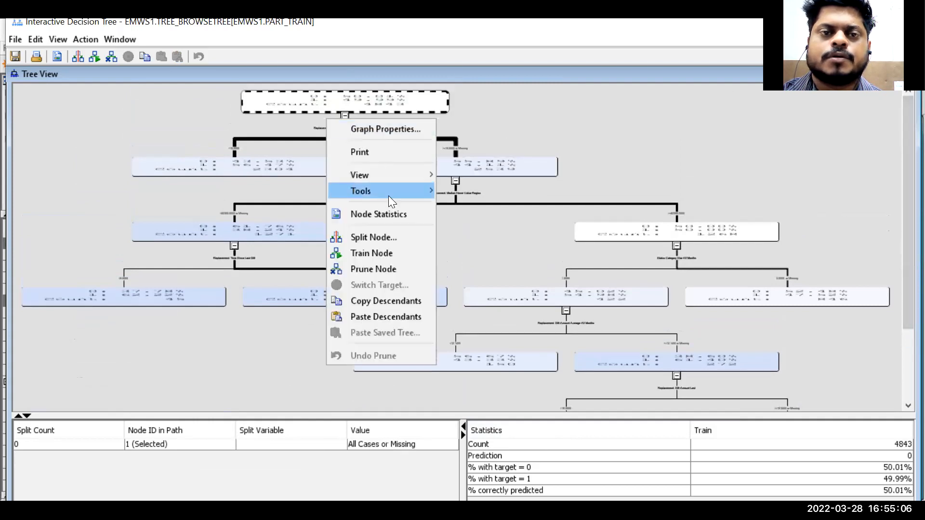
{"action": "mouse_move", "coordinate": [419, 175]}
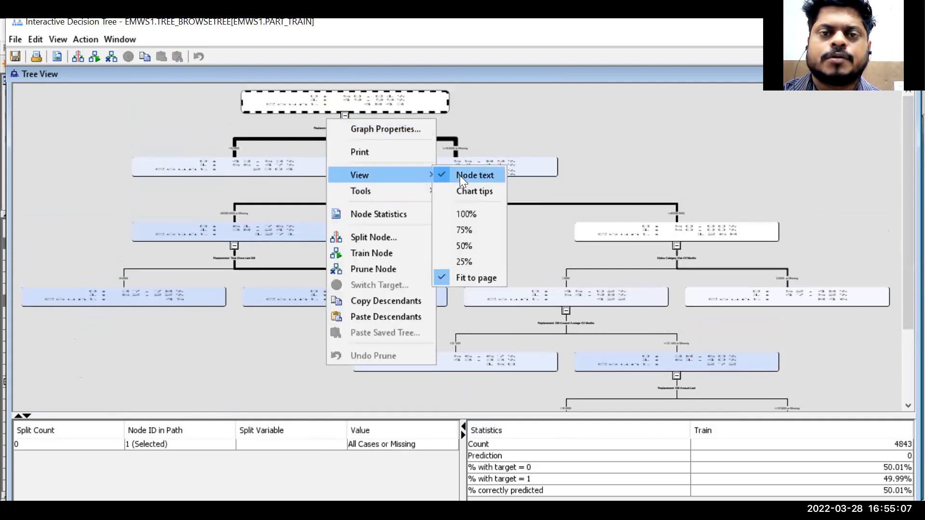
{"action": "left_click", "coordinate": [480, 243]}
{"action": "right_click", "coordinate": [235, 195]}
{"action": "mouse_move", "coordinate": [336, 253]}
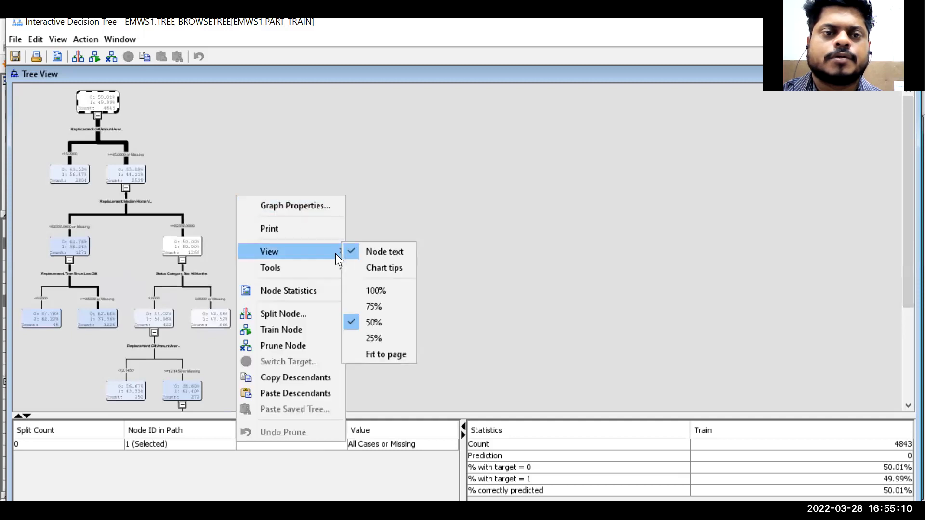
{"action": "left_click", "coordinate": [383, 290]}
{"action": "scroll", "coordinate": [274, 227], "scroll_direction": "down", "scroll_amount": 3}
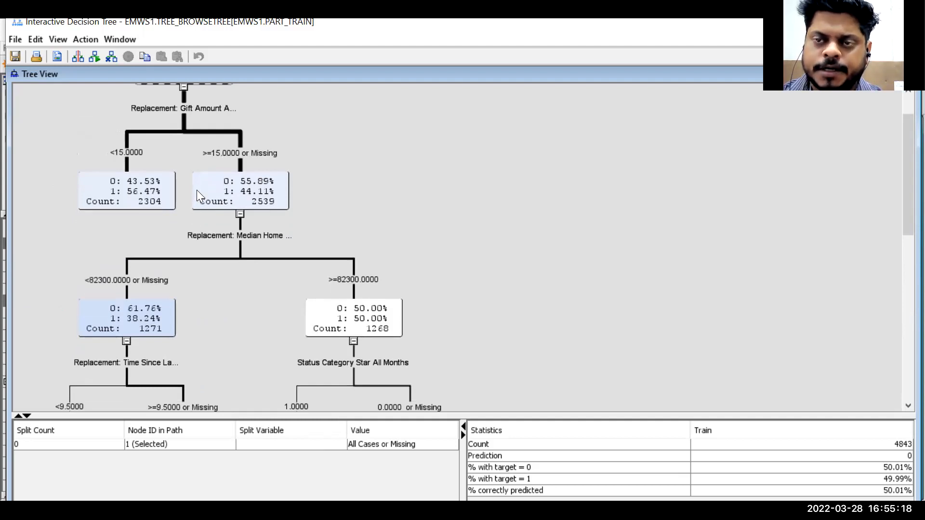
{"action": "scroll", "coordinate": [228, 209], "scroll_direction": "down", "scroll_amount": 2}
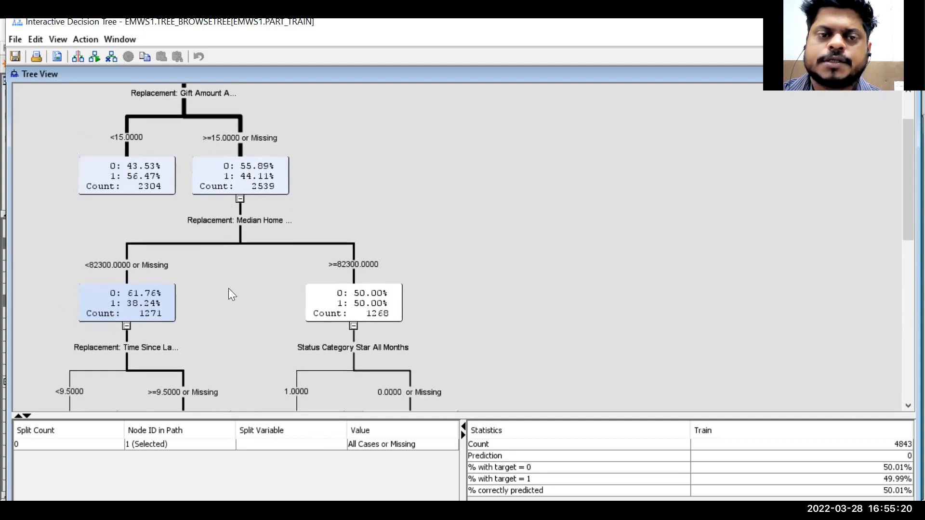
{"action": "scroll", "coordinate": [228, 288], "scroll_direction": "down", "scroll_amount": 5}
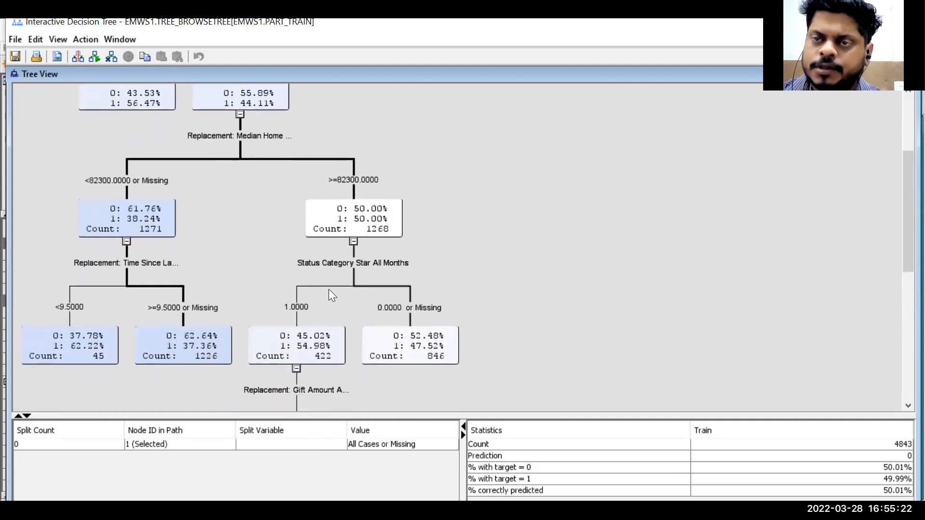
{"action": "scroll", "coordinate": [332, 308], "scroll_direction": "down", "scroll_amount": 4}
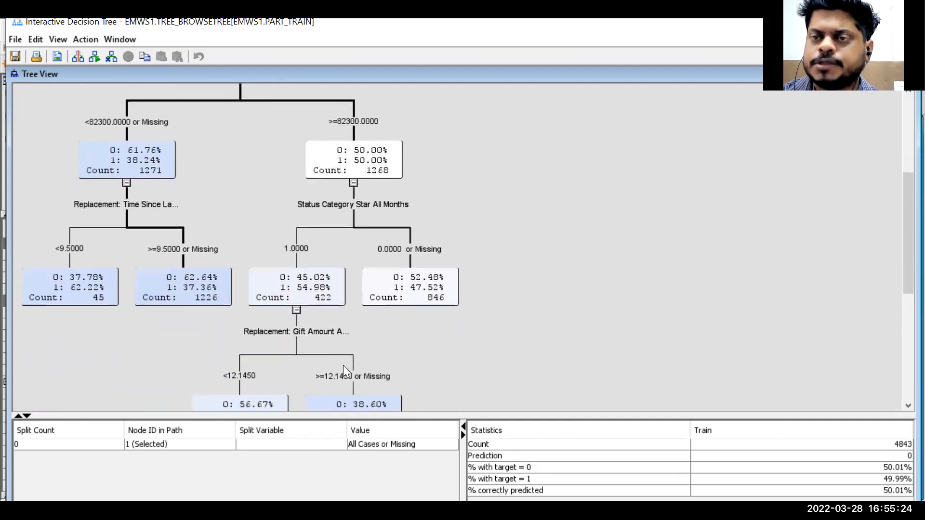
{"action": "scroll", "coordinate": [343, 365], "scroll_direction": "down", "scroll_amount": 6}
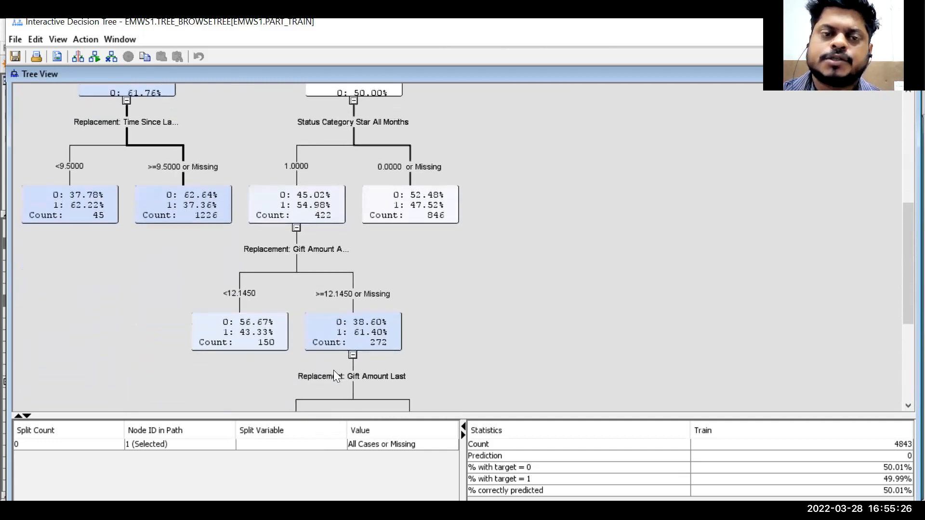
{"action": "scroll", "coordinate": [333, 374], "scroll_direction": "down", "scroll_amount": 4}
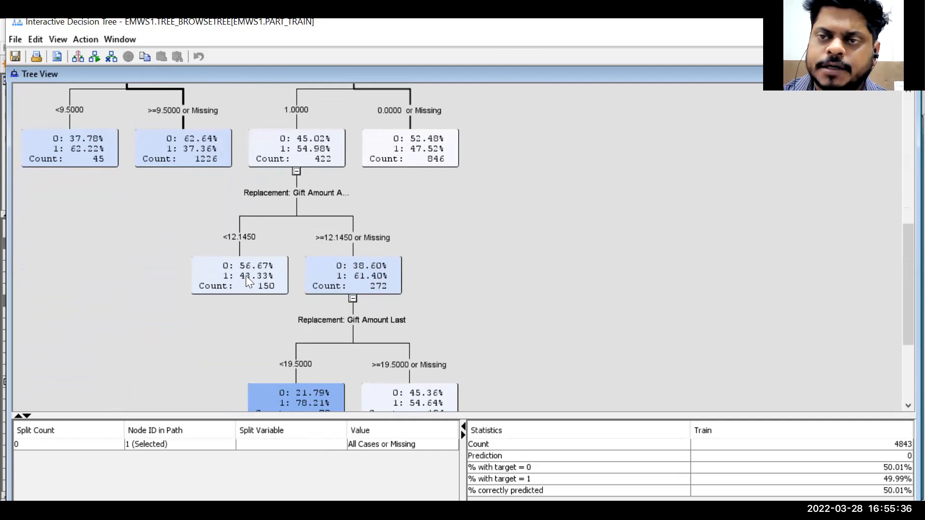
{"action": "scroll", "coordinate": [306, 225], "scroll_direction": "up", "scroll_amount": 3}
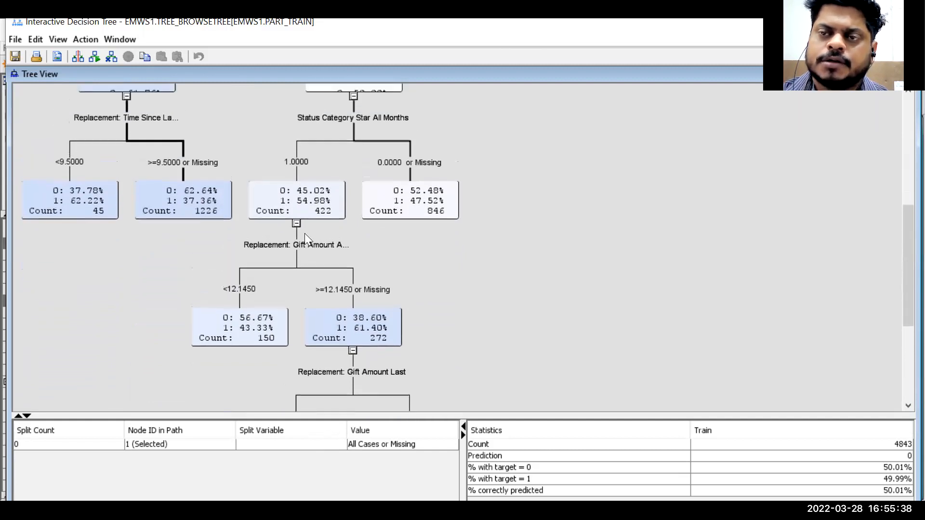
{"action": "scroll", "coordinate": [305, 233], "scroll_direction": "up", "scroll_amount": 1}
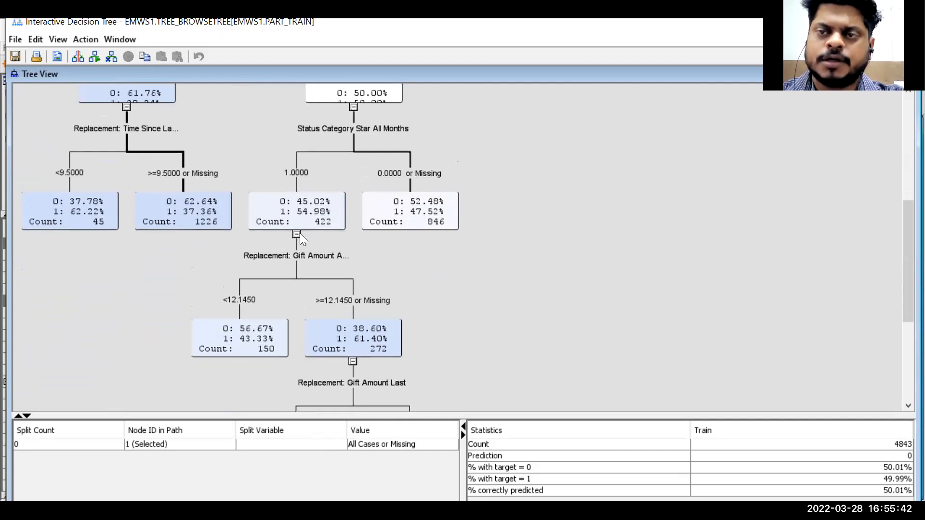
{"action": "scroll", "coordinate": [295, 241], "scroll_direction": "up", "scroll_amount": 3}
{"action": "scroll", "coordinate": [309, 277], "scroll_direction": "up", "scroll_amount": 4}
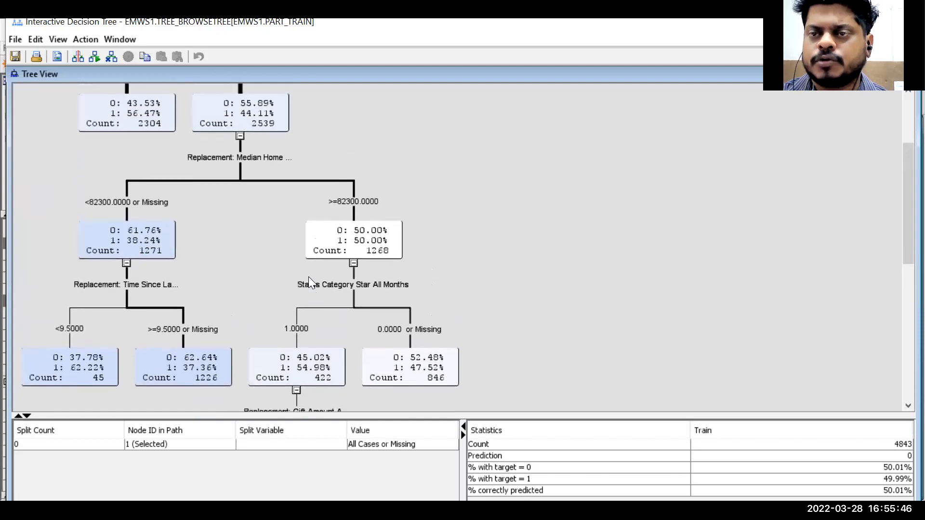
{"action": "scroll", "coordinate": [308, 277], "scroll_direction": "up", "scroll_amount": 1}
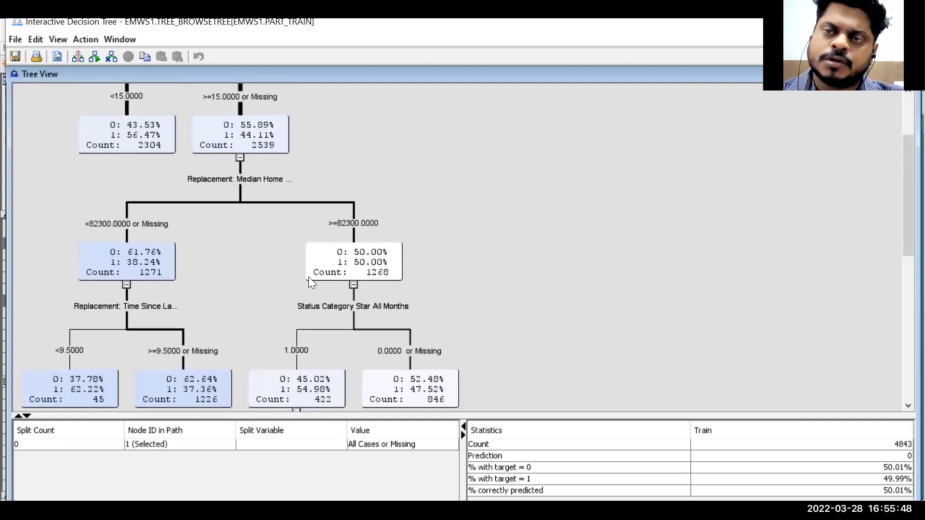
{"action": "scroll", "coordinate": [308, 276], "scroll_direction": "up", "scroll_amount": 2}
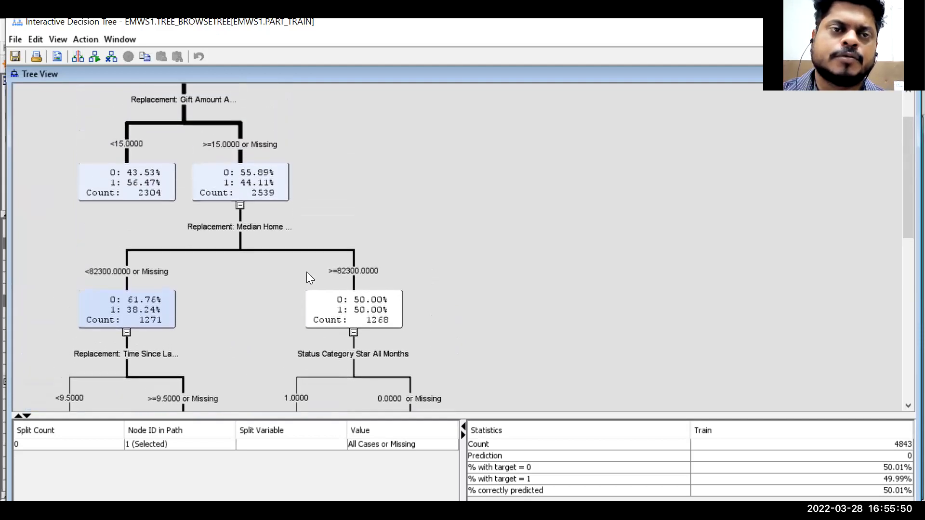
{"action": "scroll", "coordinate": [306, 271], "scroll_direction": "up", "scroll_amount": 2}
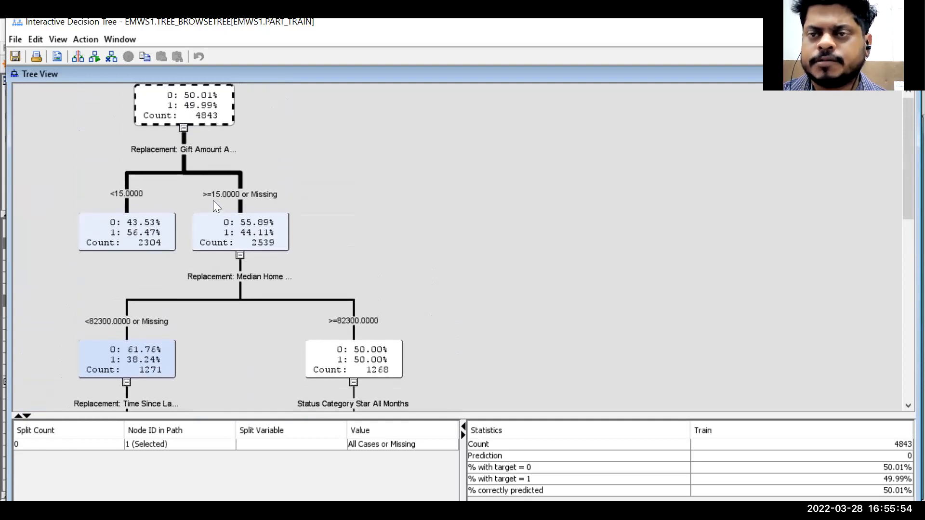
{"action": "scroll", "coordinate": [180, 198], "scroll_direction": "up", "scroll_amount": 1}
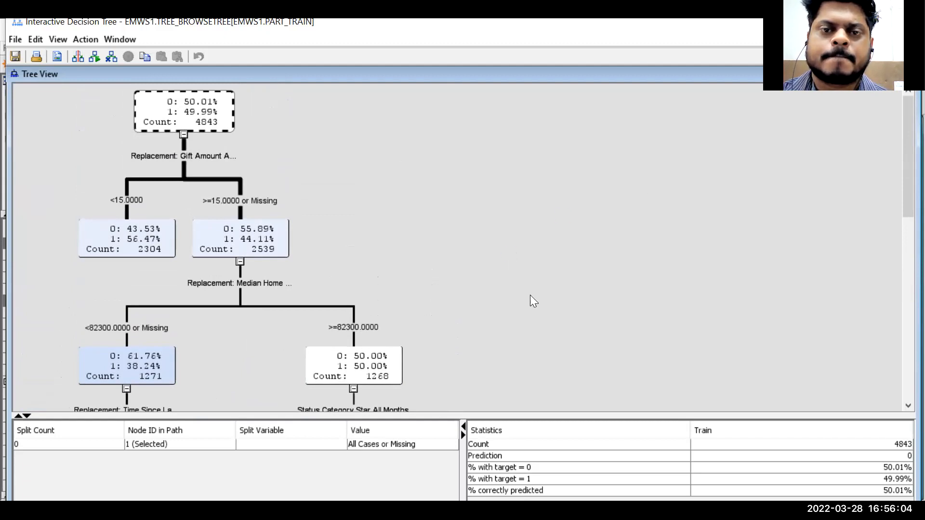
{"action": "key", "text": "alt+F4"}
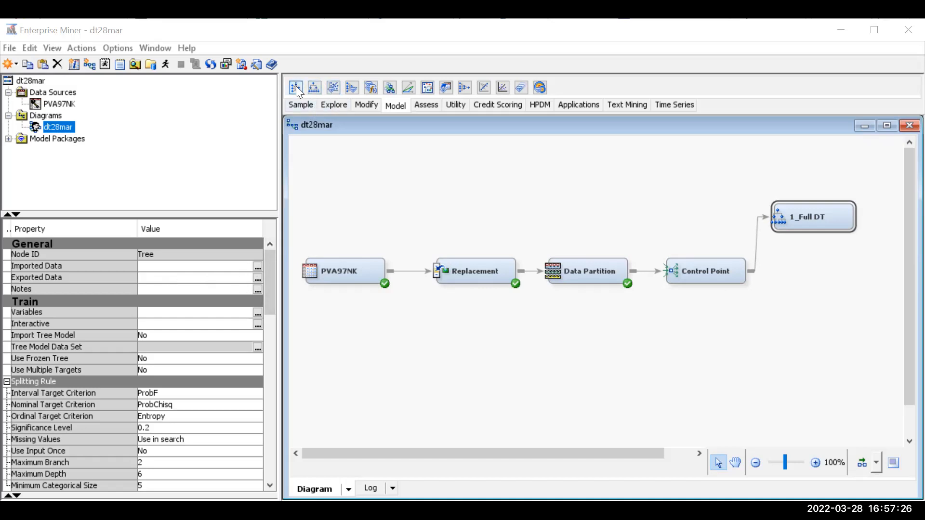
{"action": "left_click_drag", "start_coordinate": [296, 86], "coordinate": [815, 283]}
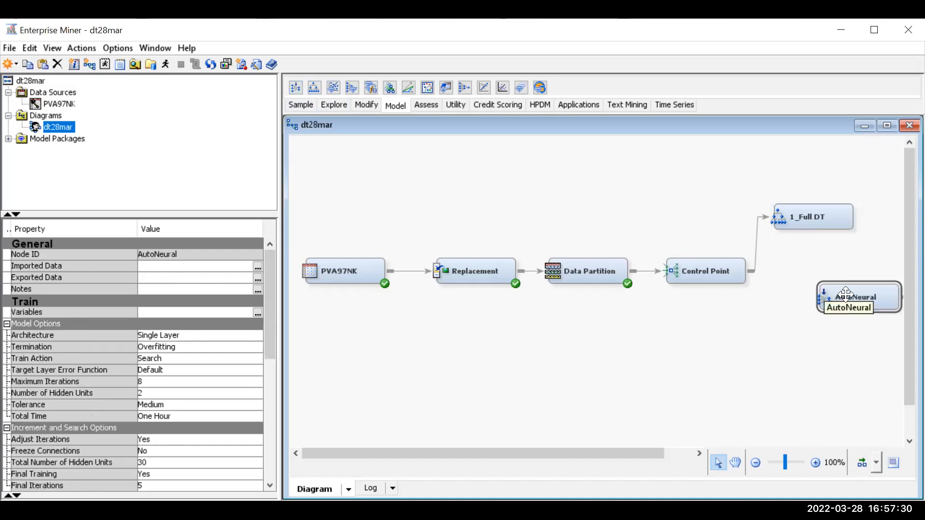
{"action": "right_click", "coordinate": [847, 298]}
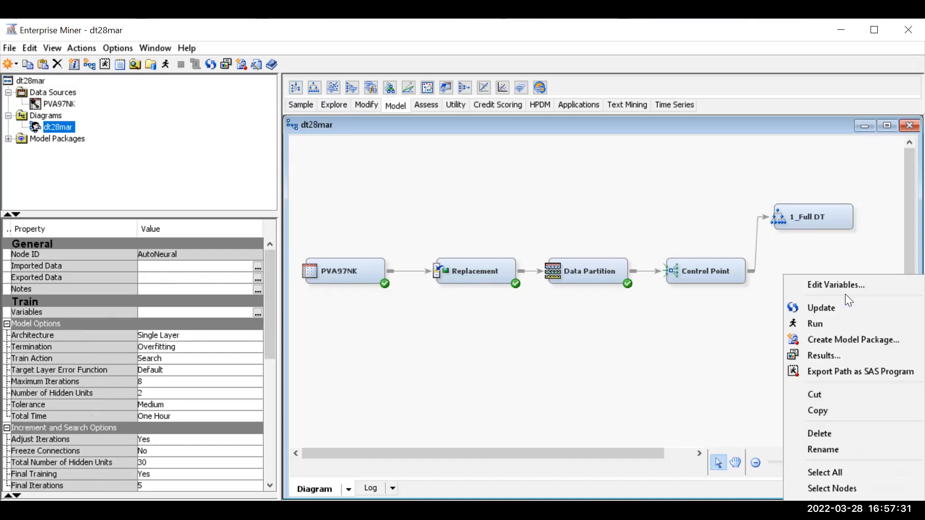
{"action": "left_click", "coordinate": [818, 432]}
{"action": "left_click", "coordinate": [573, 330]}
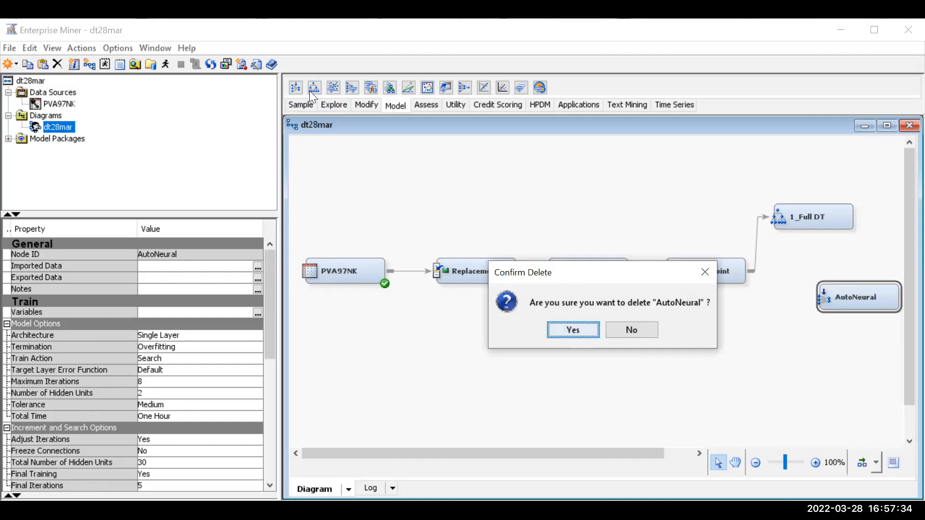
- Add a Decision Tree node, rename it 2_PrunnedDT, and connect Control Point to it
{"action": "left_click_drag", "start_coordinate": [314, 86], "coordinate": [803, 279]}
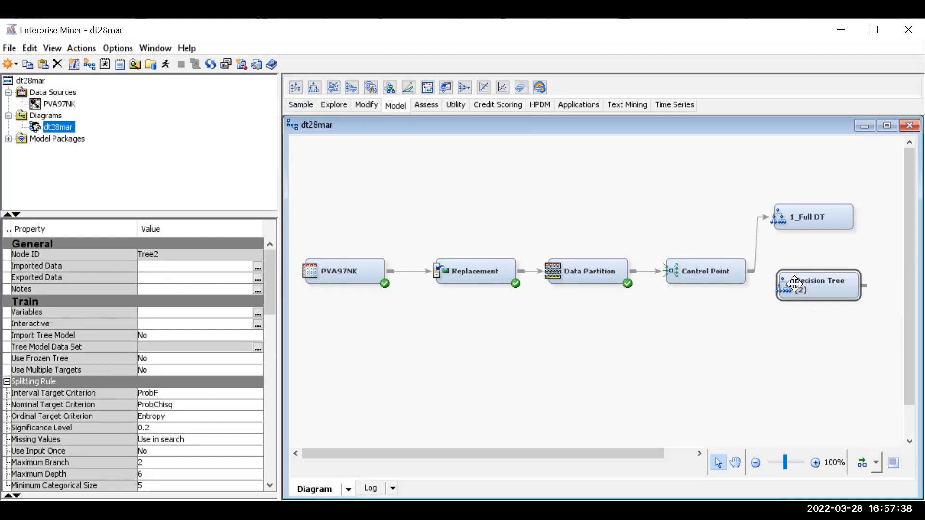
{"action": "right_click", "coordinate": [796, 284]}
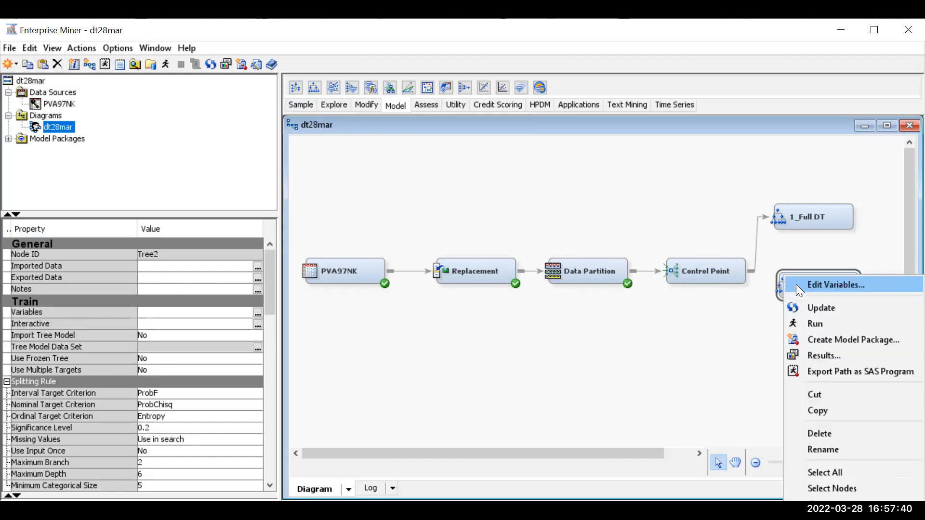
{"action": "left_click", "coordinate": [819, 447]}
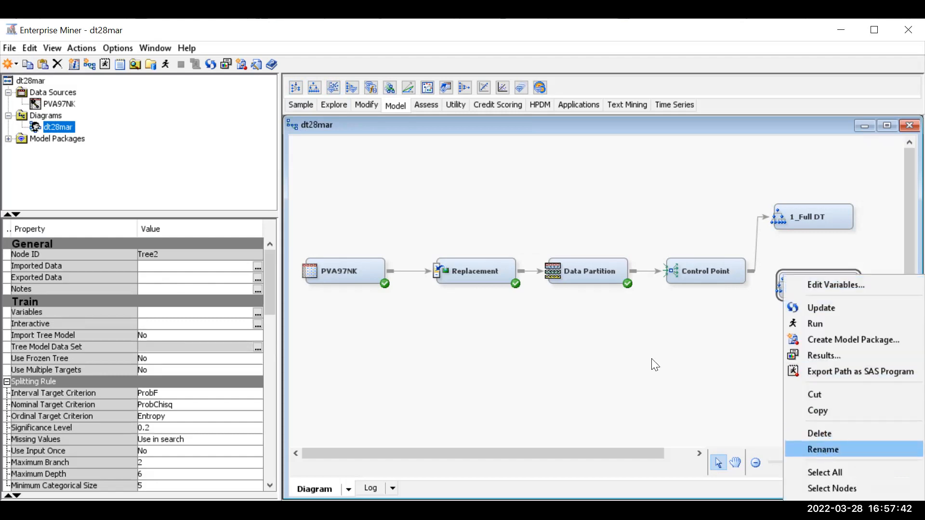
{"action": "type", "text": "2_"}
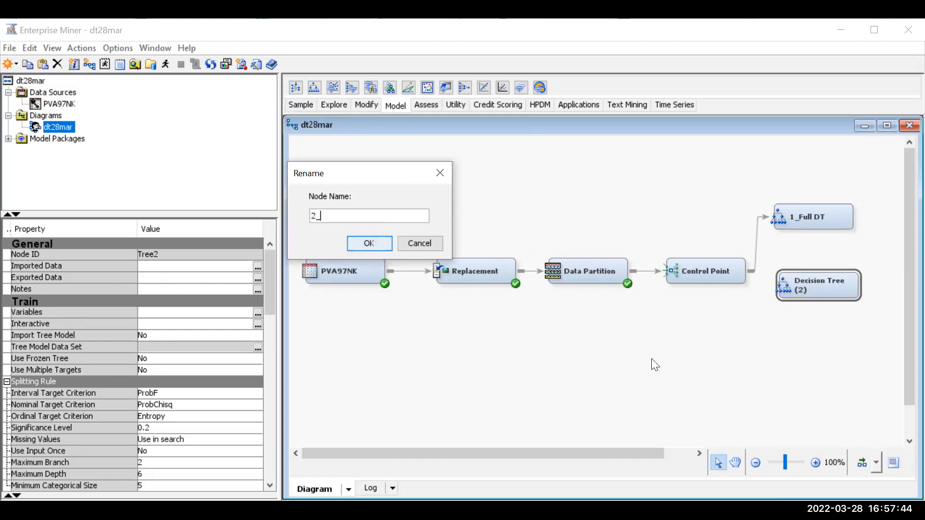
{"action": "type", "text": "pRUNE"}
{"action": "key", "text": "BackSpace"}
{"action": "key", "text": "BackSpace"}
{"action": "key", "text": "BackSpace"}
{"action": "key", "text": "BackSpace"}
{"action": "key", "text": "BackSpace"}
{"action": "type", "text": "PrunnedDT"}
{"action": "left_click", "coordinate": [369, 243]}
{"action": "left_click_drag", "start_coordinate": [839, 275], "coordinate": [838, 267]}
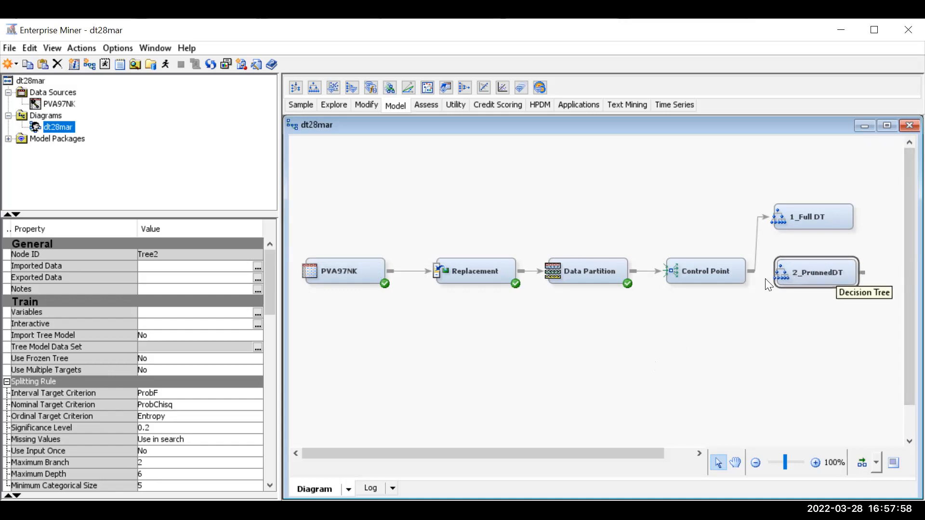
{"action": "left_click_drag", "start_coordinate": [754, 260], "coordinate": [823, 270]}
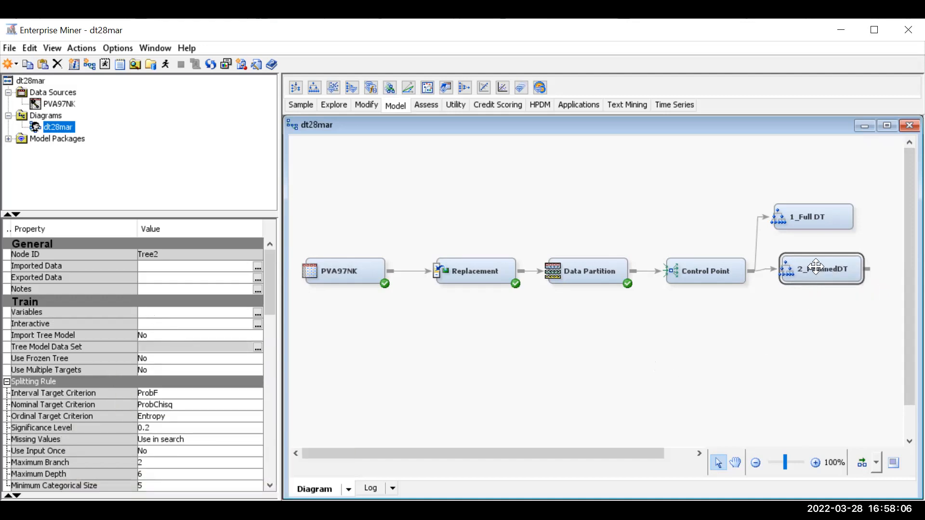
- Set the 2_PrunnedDT node's Leaf Size to 10 and Maximum Depth to 10
{"action": "scroll", "coordinate": [128, 306], "scroll_direction": "down", "scroll_amount": 6}
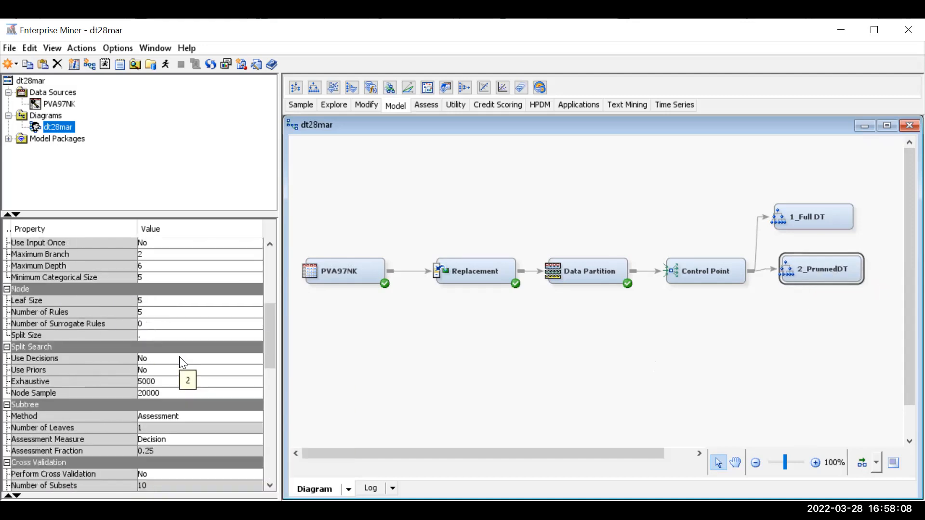
{"action": "left_click", "coordinate": [164, 303]}
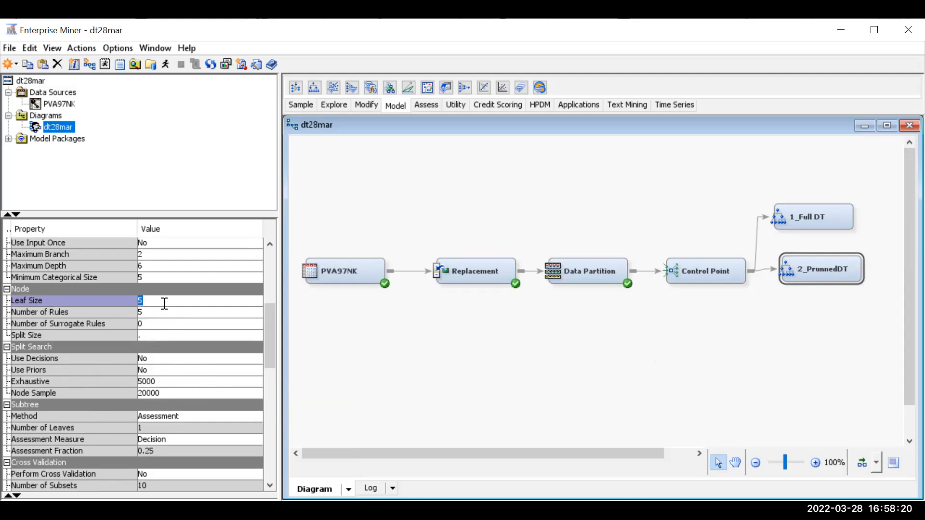
{"action": "left_click", "coordinate": [157, 305]}
{"action": "left_click_drag", "start_coordinate": [157, 305], "coordinate": [133, 300]}
{"action": "left_click_drag", "start_coordinate": [809, 274], "coordinate": [808, 282]}
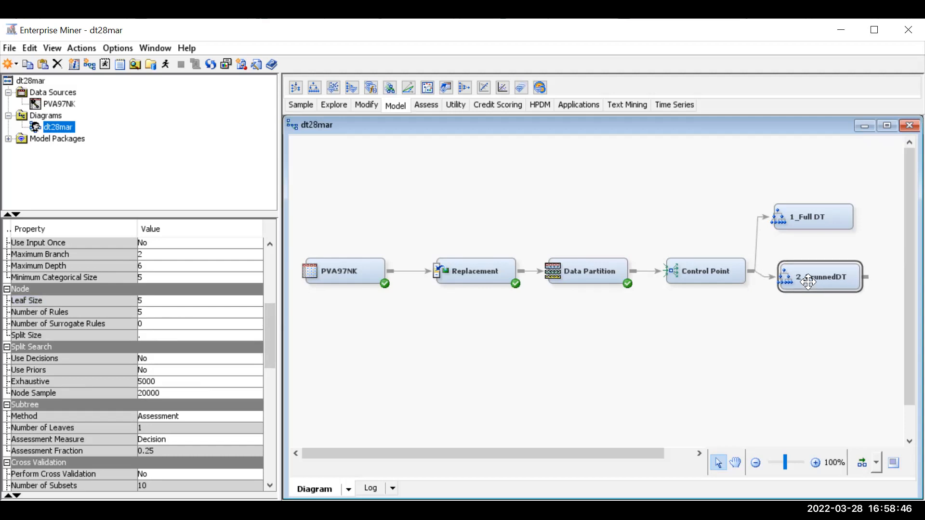
{"action": "left_click", "coordinate": [157, 298]}
{"action": "left_click", "coordinate": [156, 298]}
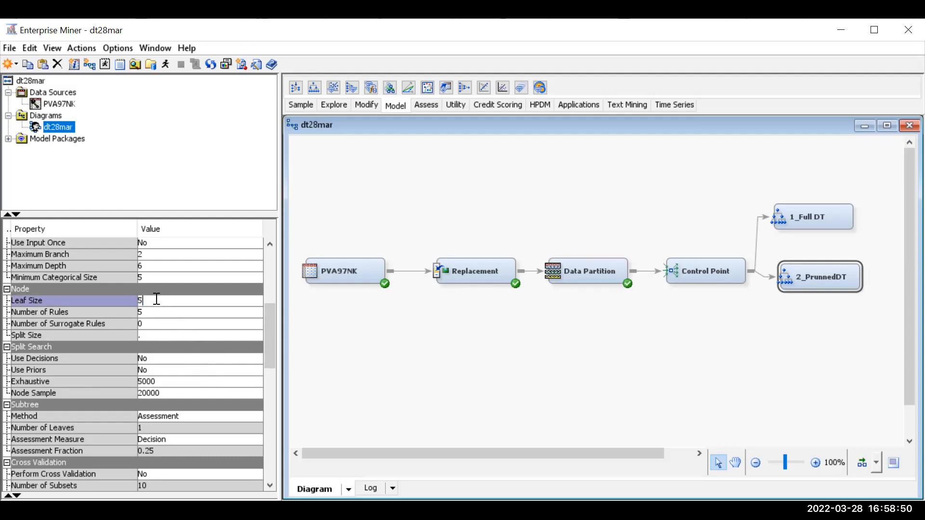
{"action": "key", "text": "BackSpace"}
{"action": "type", "text": "10"}
{"action": "left_click", "coordinate": [167, 269]}
{"action": "left_click", "coordinate": [168, 269]}
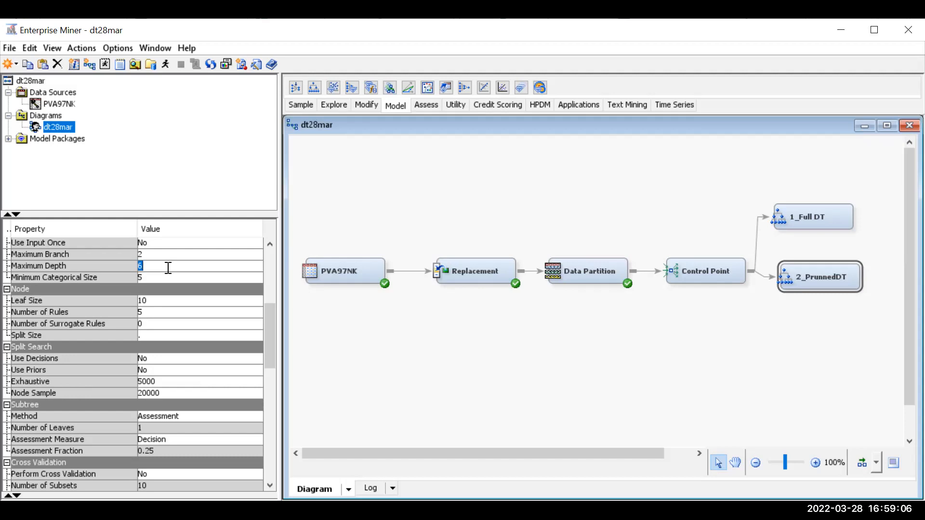
{"action": "type", "text": "10"}
{"action": "left_click_drag", "start_coordinate": [819, 288], "coordinate": [815, 288]}
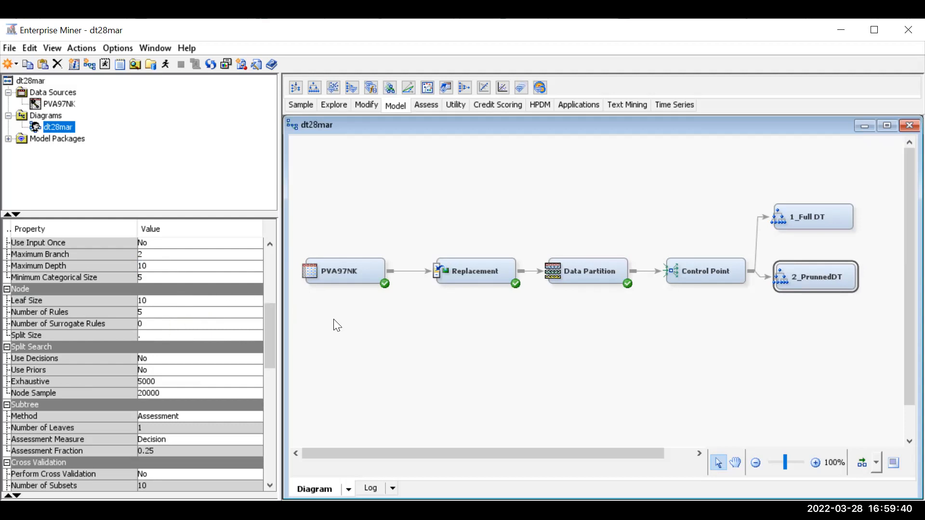
- Run the 2_PrunnedDT node and close the run status message
{"action": "right_click", "coordinate": [819, 283]}
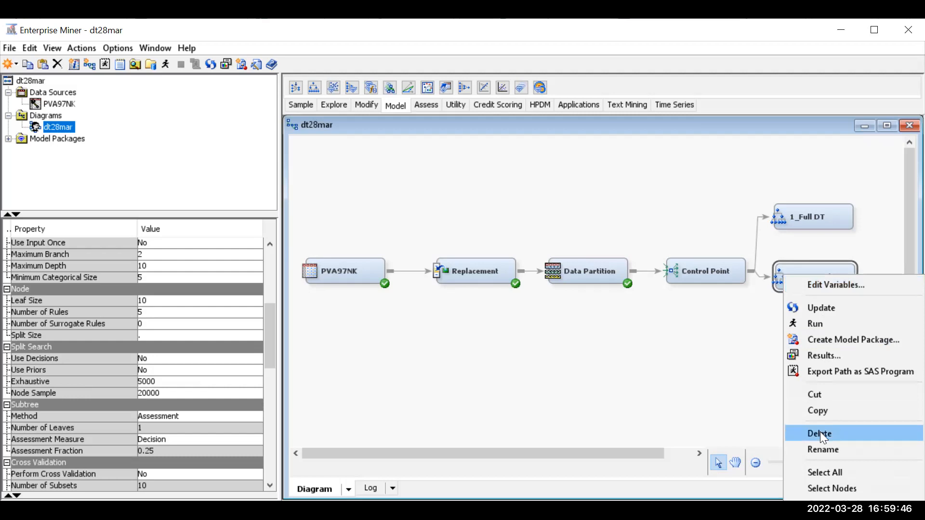
{"action": "left_click", "coordinate": [833, 326]}
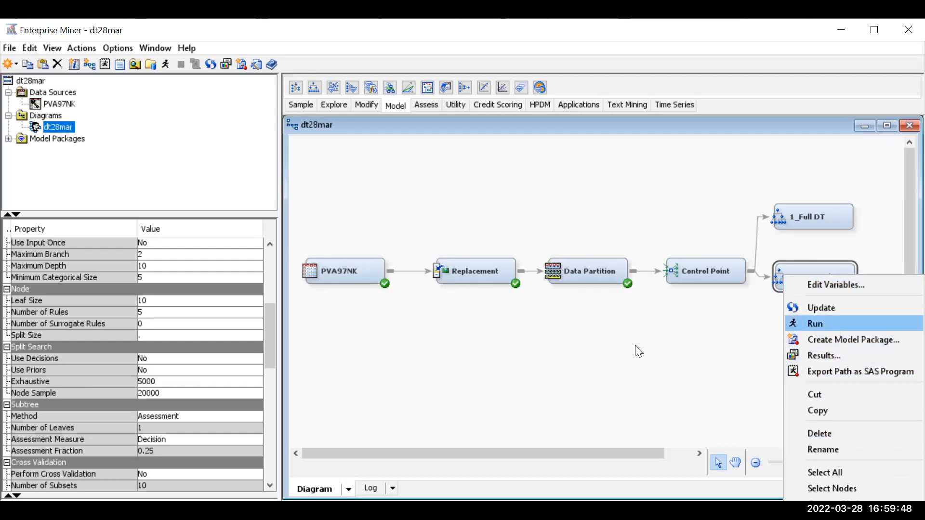
{"action": "left_click", "coordinate": [575, 339]}
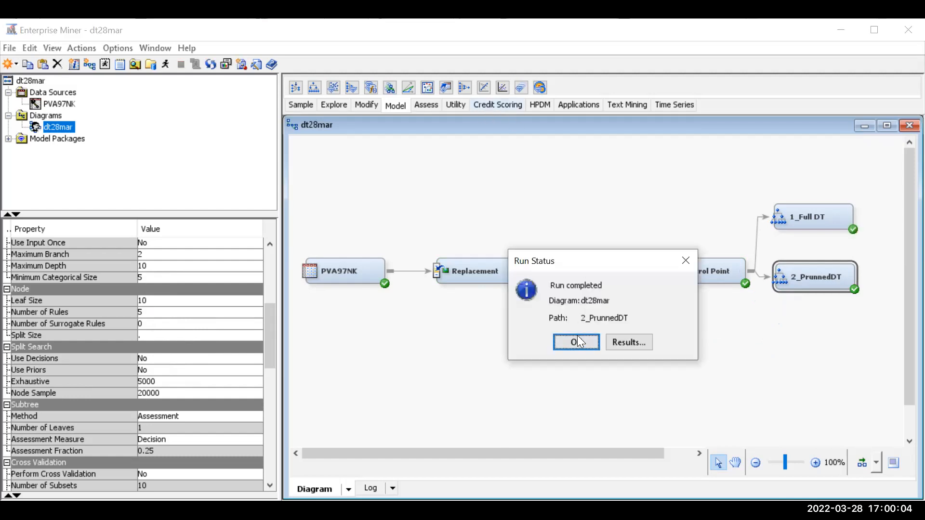
{"action": "left_click", "coordinate": [576, 342]}
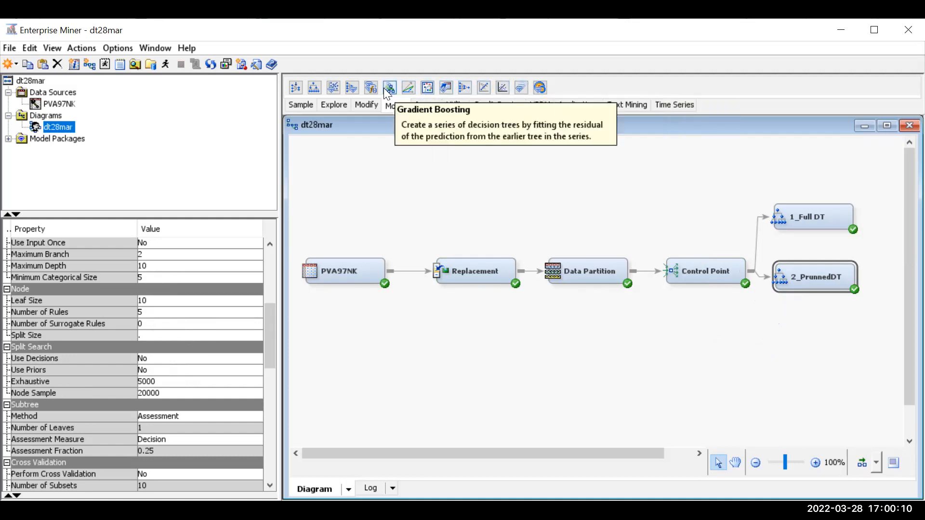
- Add a Gradient Boosting node to the diagram and rename it 3_GBT
{"action": "left_click_drag", "start_coordinate": [390, 89], "coordinate": [787, 319]}
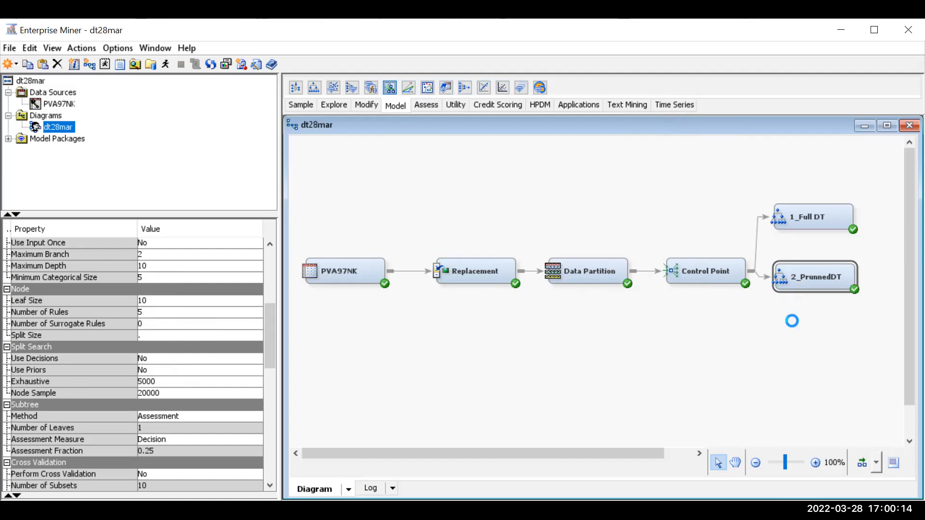
{"action": "mouse_move", "coordinate": [808, 337]}
{"action": "left_mouse_down"}
{"action": "mouse_move", "coordinate": [789, 329]}
{"action": "mouse_move", "coordinate": [797, 332]}
{"action": "left_mouse_up"}
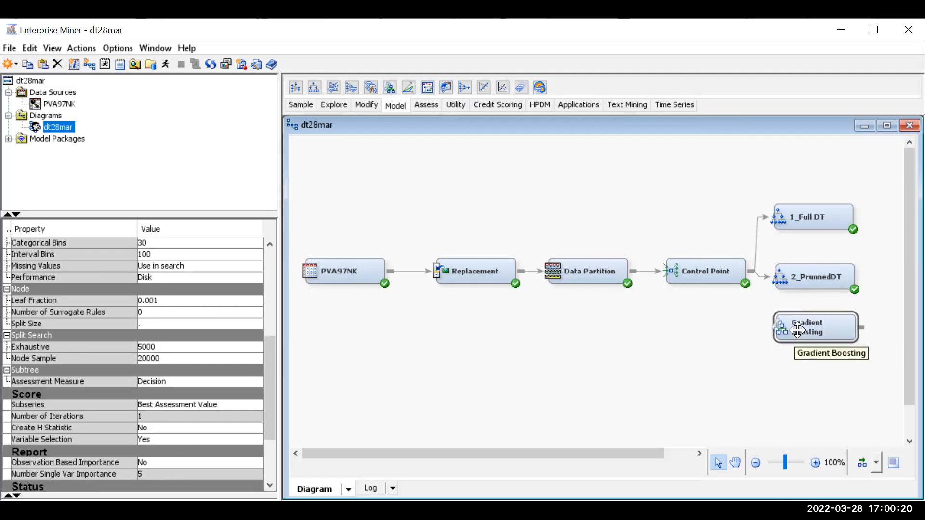
{"action": "right_click", "coordinate": [798, 331]}
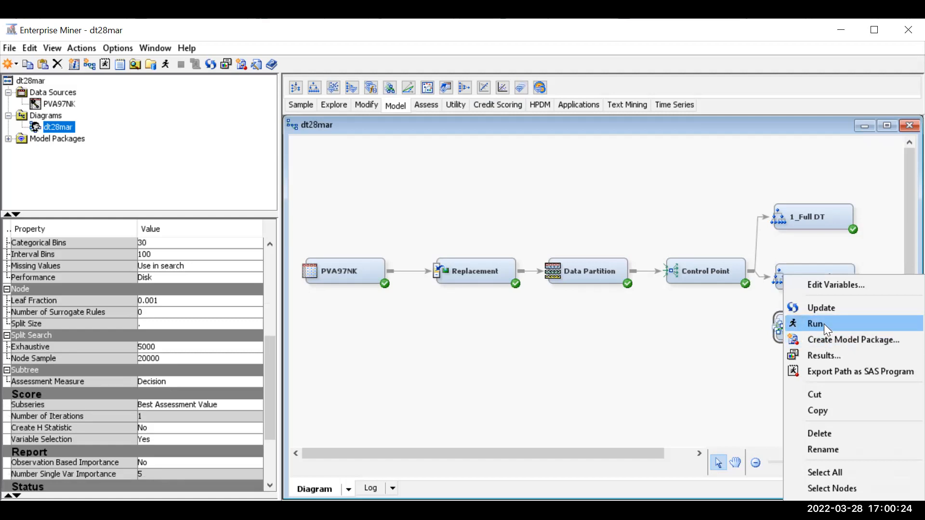
{"action": "left_click", "coordinate": [823, 448]}
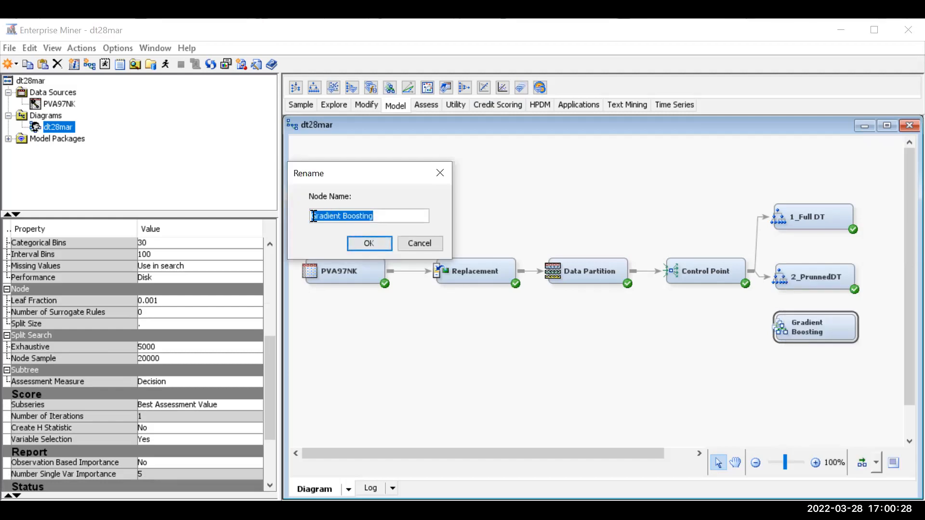
{"action": "left_click", "coordinate": [314, 216]}
{"action": "type", "text": "3_"}
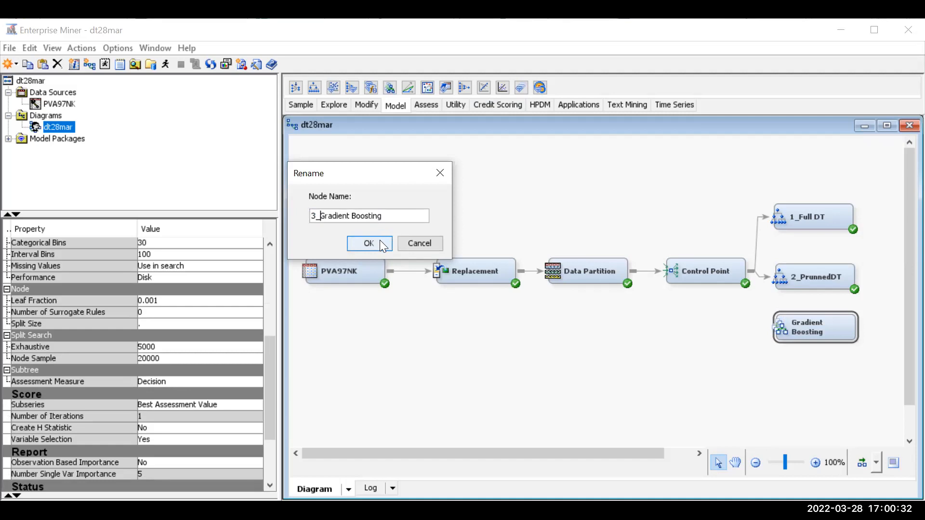
{"action": "left_click_drag", "start_coordinate": [385, 219], "coordinate": [323, 219]}
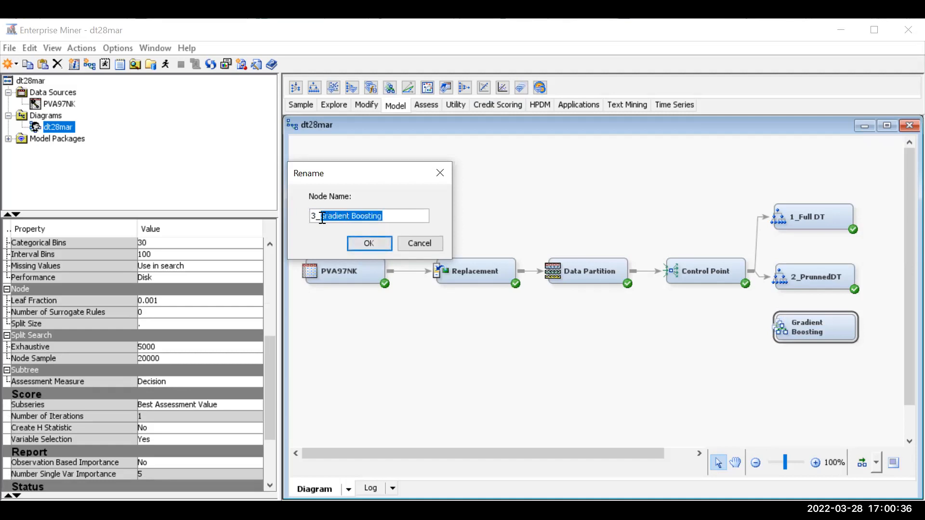
{"action": "type", "text": "gbt"}
{"action": "key", "text": "BackSpace"}
{"action": "key", "text": "BackSpace"}
{"action": "key", "text": "BackSpace"}
{"action": "type", "text": "GBT"}
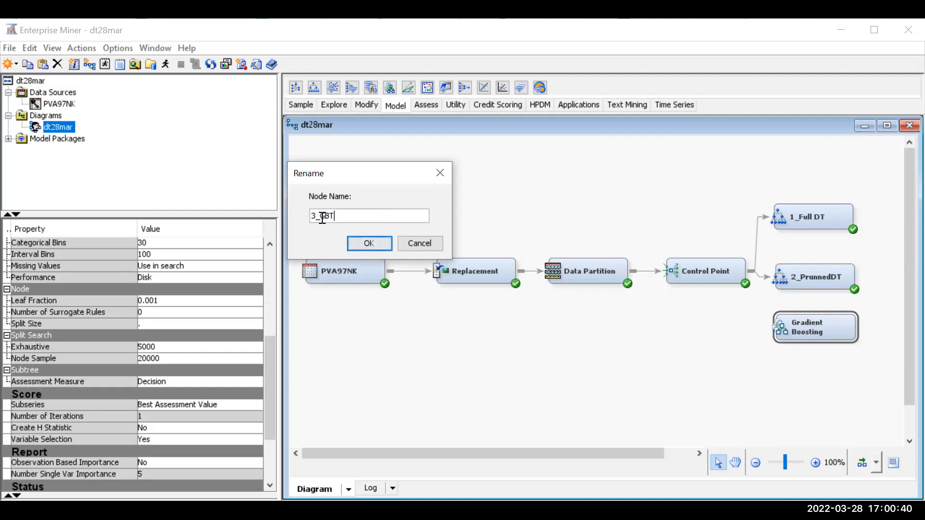
{"action": "left_click", "coordinate": [374, 242]}
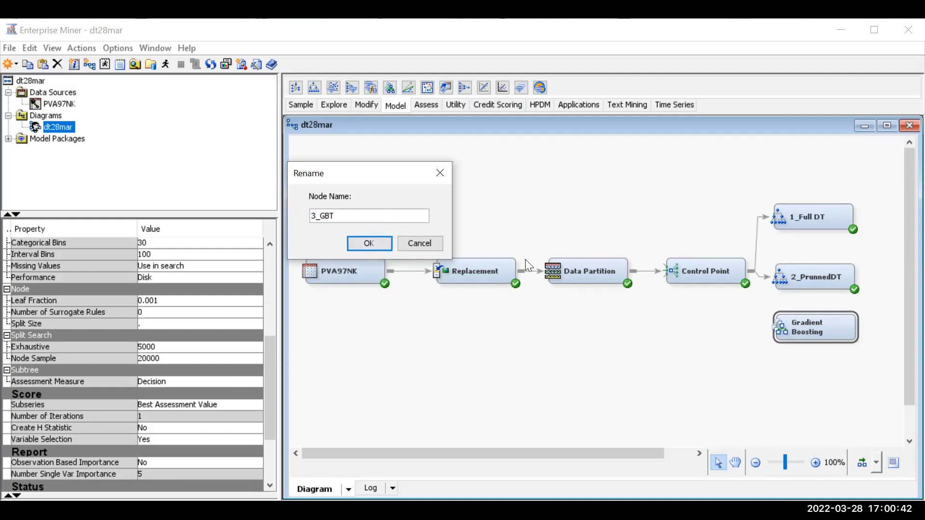
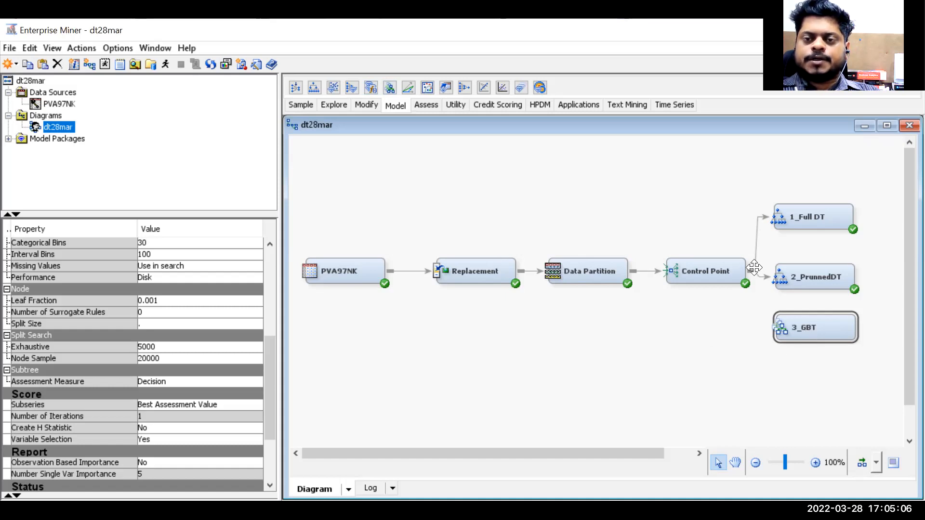
- Connect Control Point to 3_GBT and add an HP Forest node to the diagram
{"action": "mouse_move", "coordinate": [749, 265]}
{"action": "left_mouse_down"}
{"action": "mouse_move", "coordinate": [769, 330]}
{"action": "mouse_move", "coordinate": [778, 328]}
{"action": "left_mouse_up"}
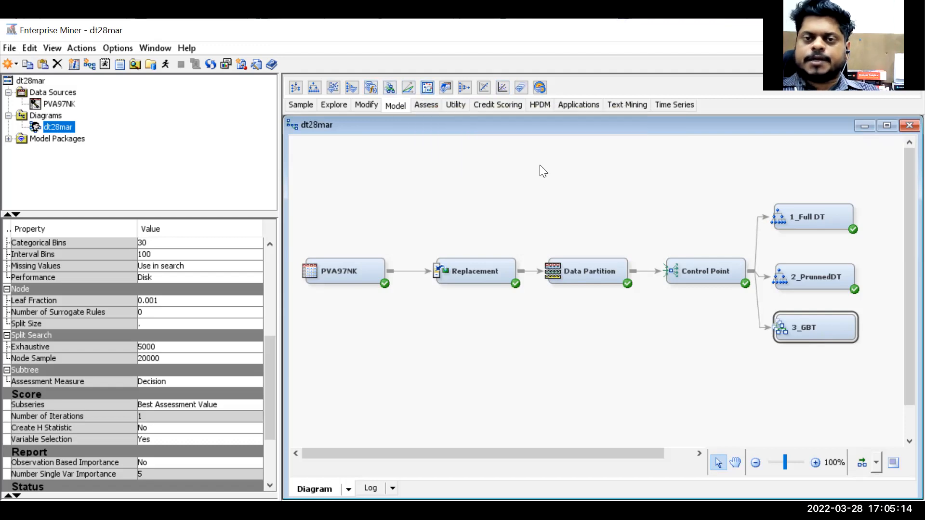
{"action": "left_click", "coordinate": [538, 108]}
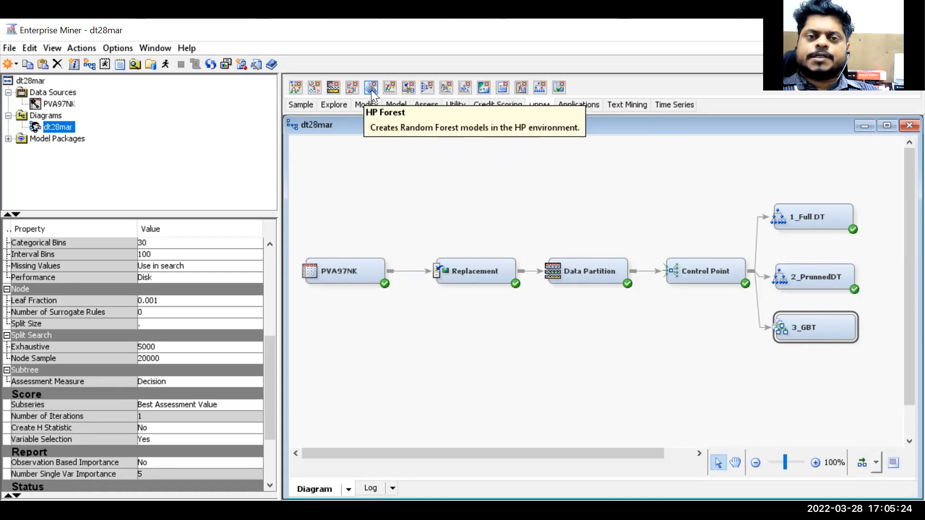
{"action": "left_click_drag", "start_coordinate": [371, 90], "coordinate": [801, 378]}
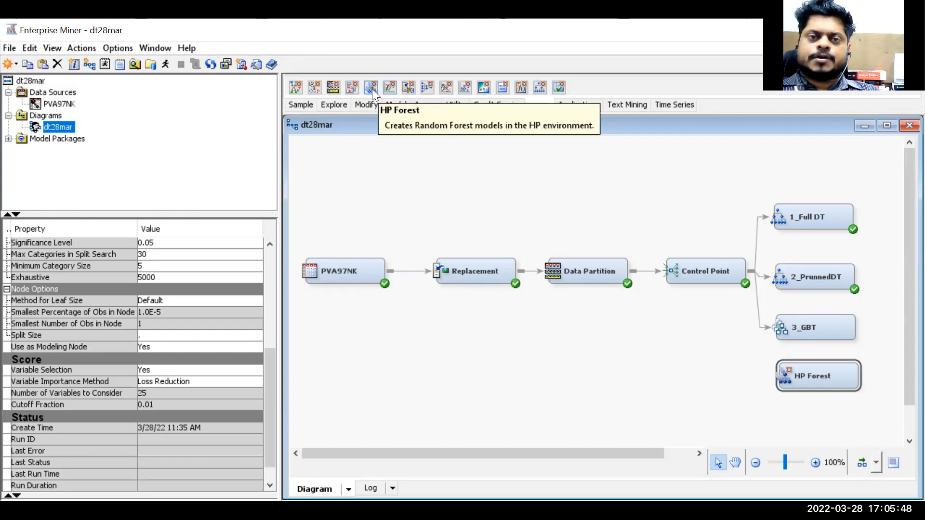
- Rename the HP Forest node 4_HP Forest and connect Control Point to it
{"action": "right_click", "coordinate": [791, 373]}
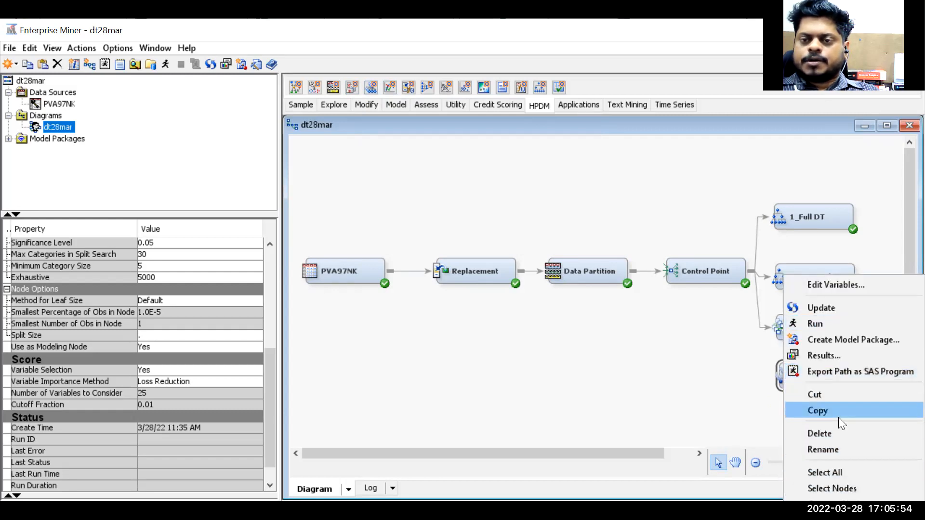
{"action": "left_click", "coordinate": [824, 449]}
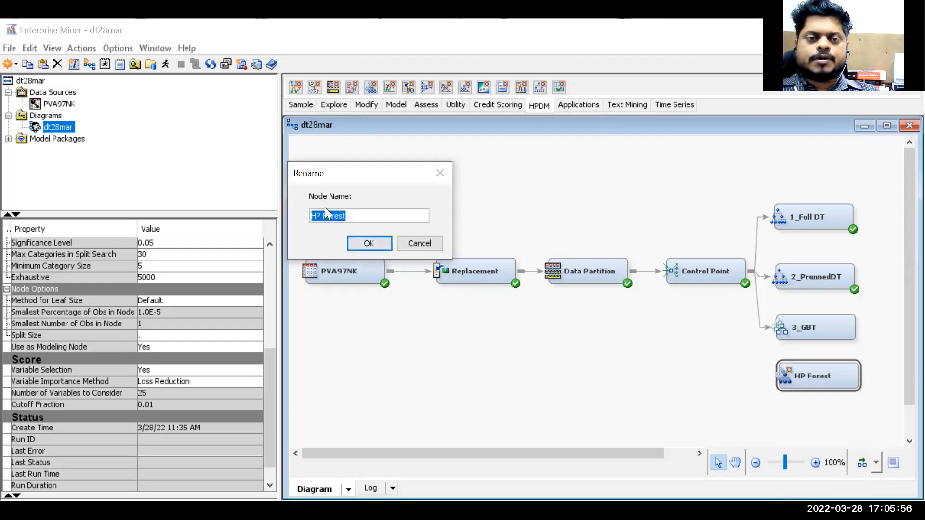
{"action": "left_click", "coordinate": [316, 217]}
{"action": "type", "text": "4_"}
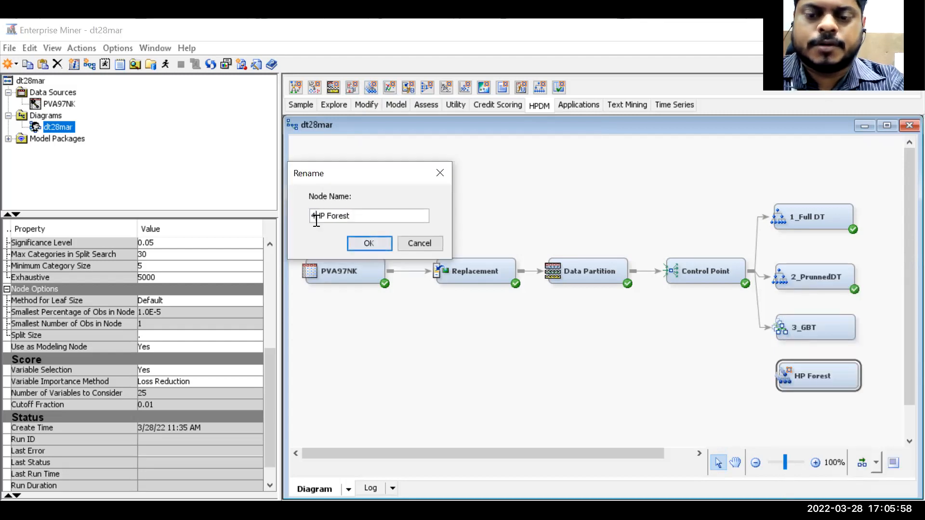
{"action": "key", "text": "Tab"}
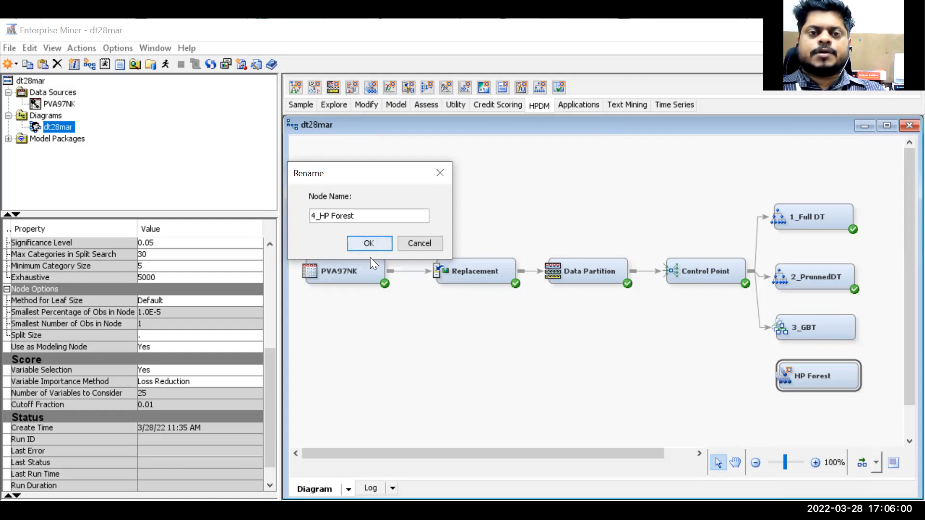
{"action": "key", "text": "Return"}
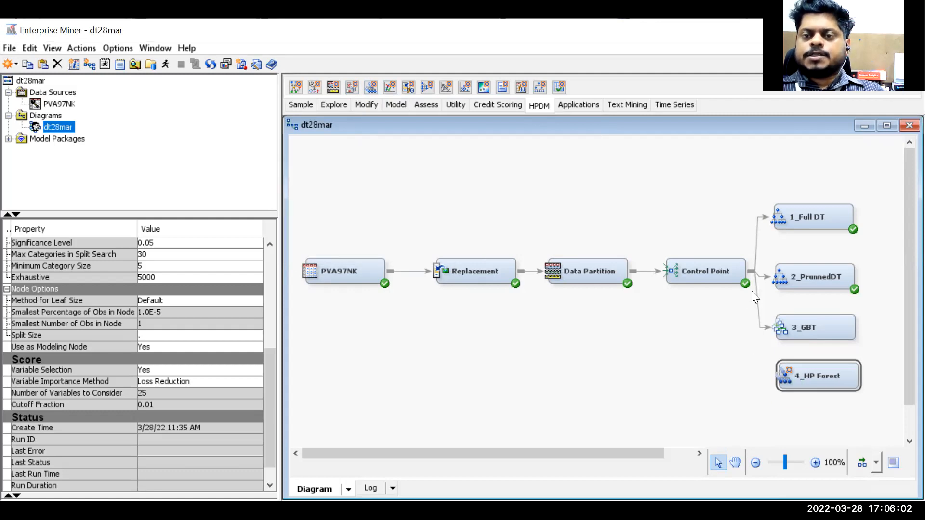
{"action": "left_click_drag", "start_coordinate": [752, 265], "coordinate": [780, 376]}
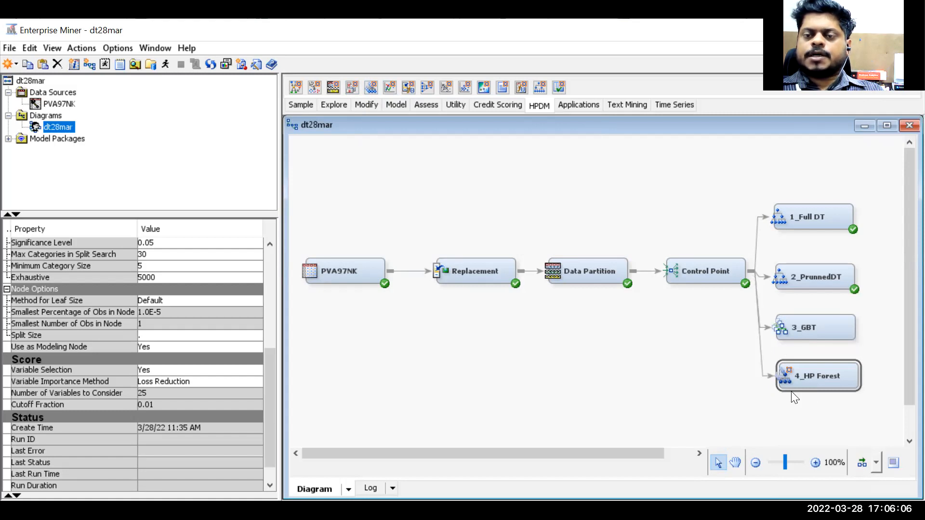
- Add a Regression node below 4_HP Forest and rename it 5_LR
{"action": "left_click_drag", "start_coordinate": [661, 453], "coordinate": [690, 453]}
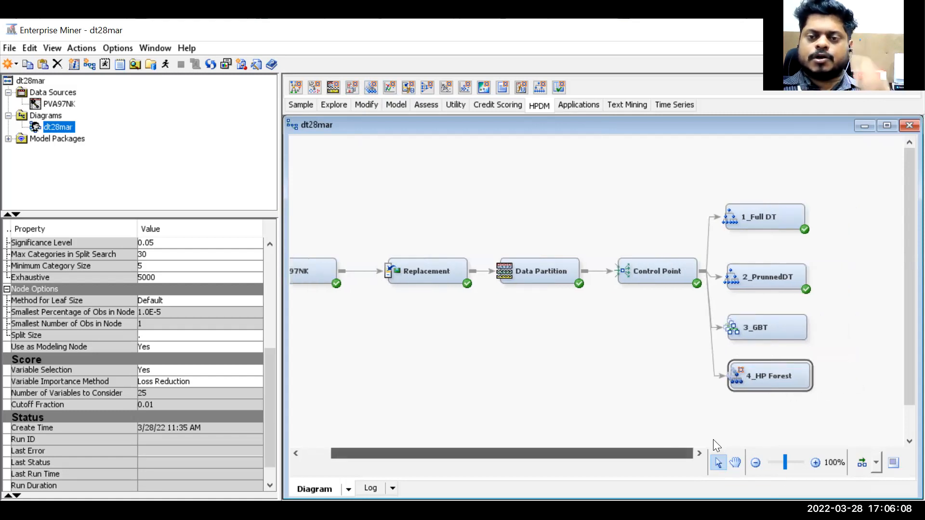
{"action": "left_click", "coordinate": [400, 106]}
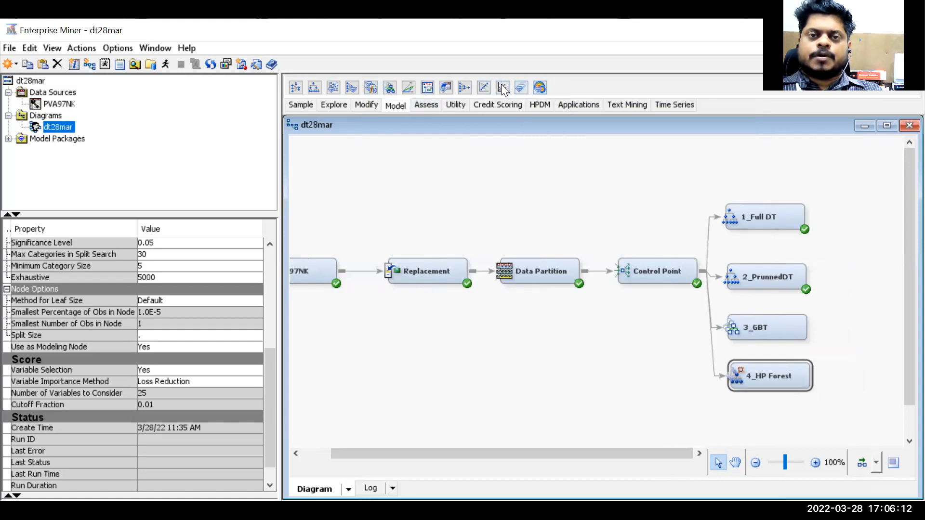
{"action": "left_click_drag", "start_coordinate": [502, 87], "coordinate": [767, 347]}
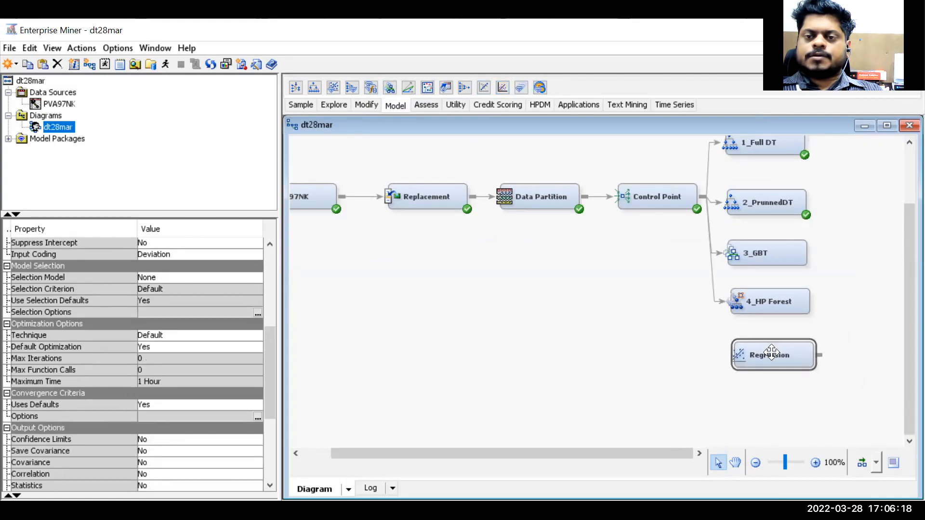
{"action": "right_click", "coordinate": [770, 349]}
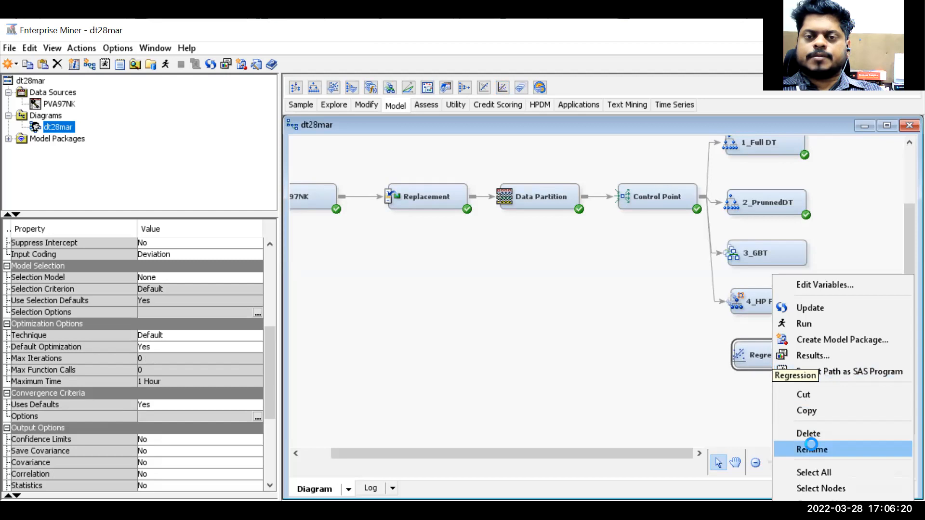
{"action": "left_click", "coordinate": [812, 449]}
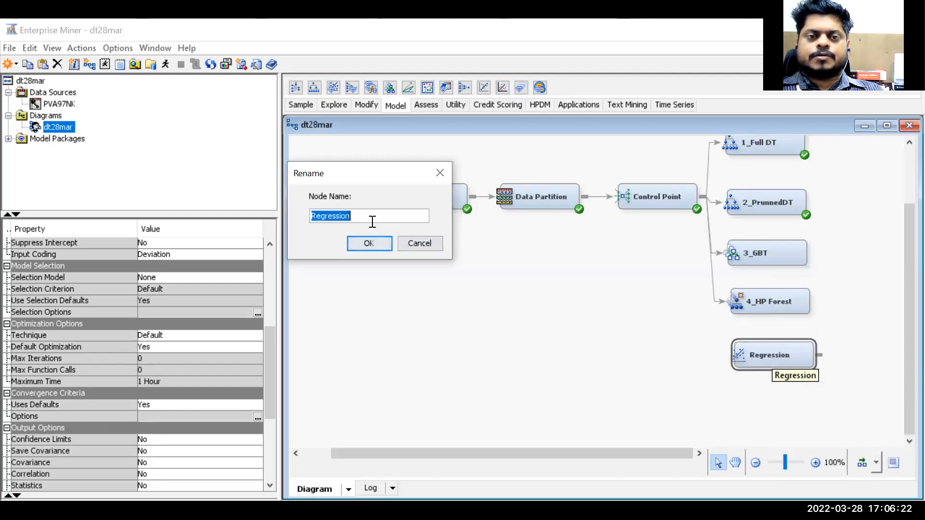
{"action": "type", "text": "5_lr"}
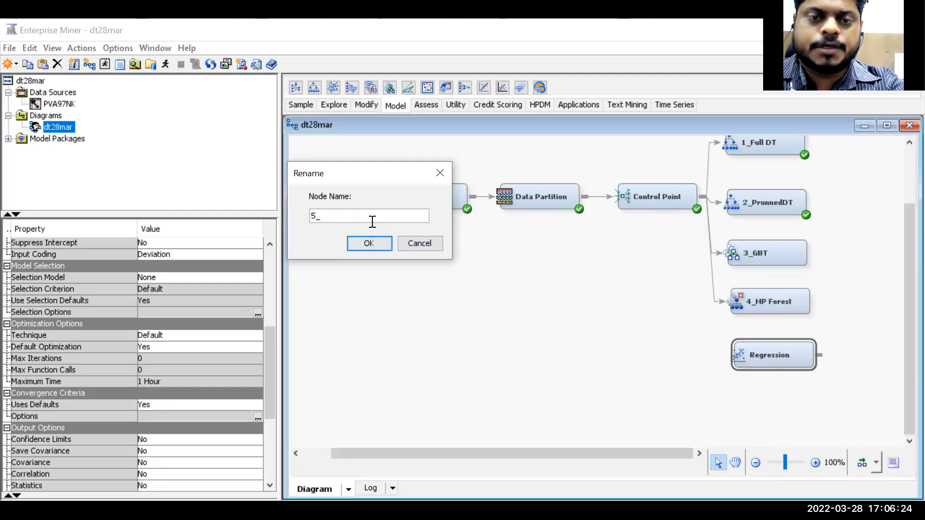
{"action": "key", "text": "BackSpace"}
{"action": "key", "text": "BackSpace"}
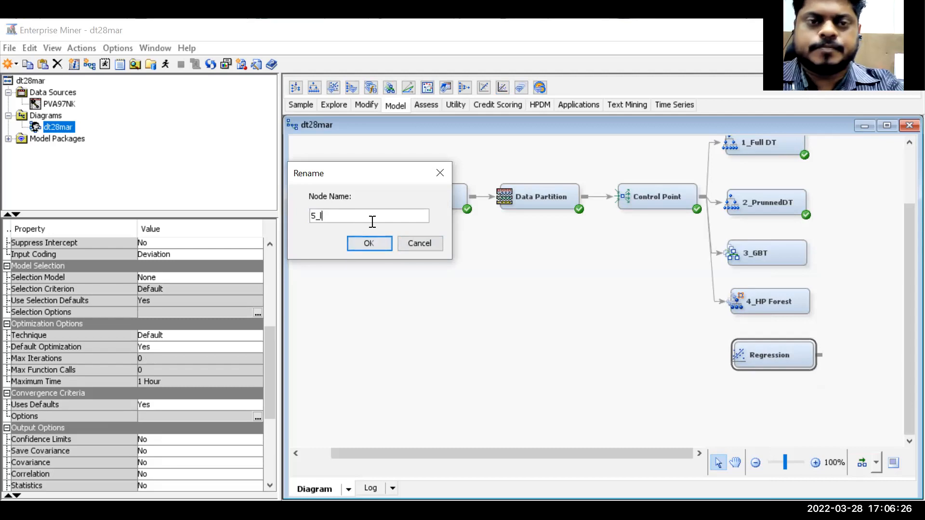
{"action": "type", "text": "LR"}
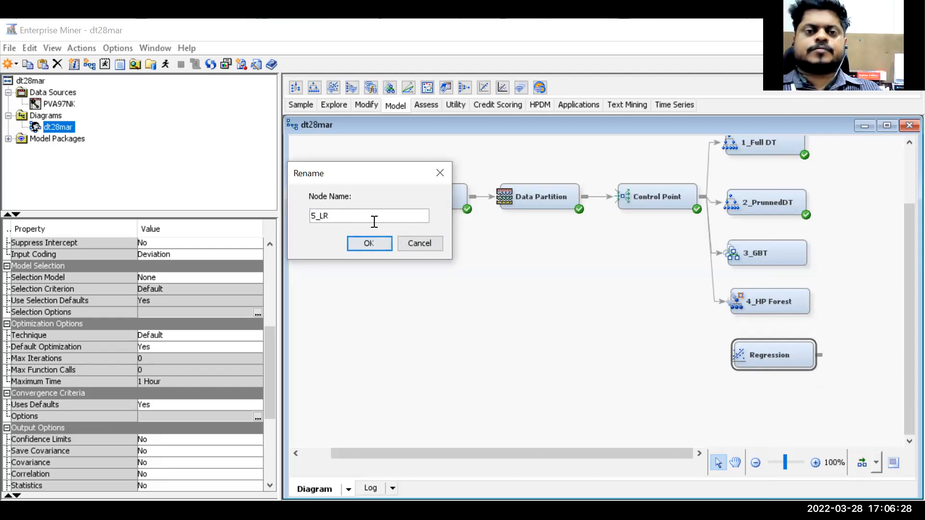
{"action": "left_click", "coordinate": [369, 244]}
- Connect Control Point to 5_LR and add a Model Comparison node to the diagram
{"action": "left_click_drag", "start_coordinate": [703, 197], "coordinate": [743, 350]}
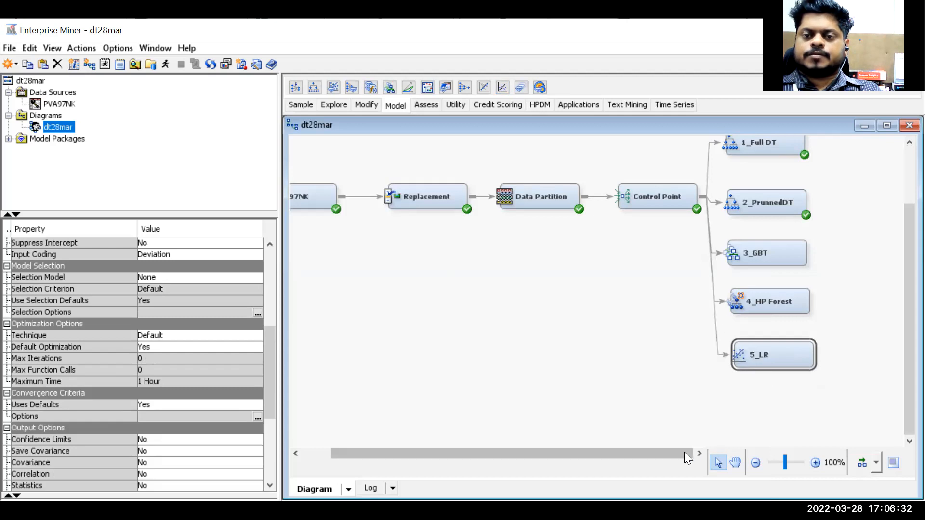
{"action": "scroll", "coordinate": [761, 394], "scroll_direction": "up", "scroll_amount": 3}
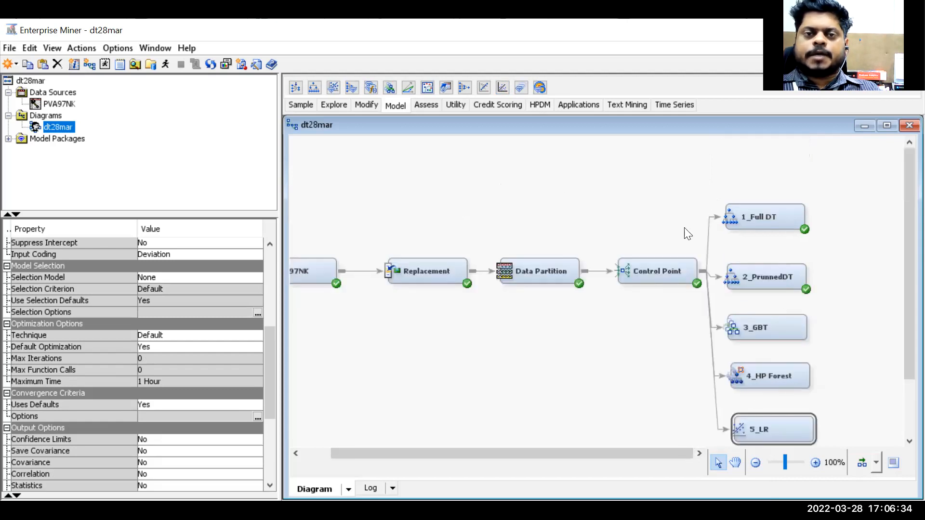
{"action": "left_click", "coordinate": [428, 109]}
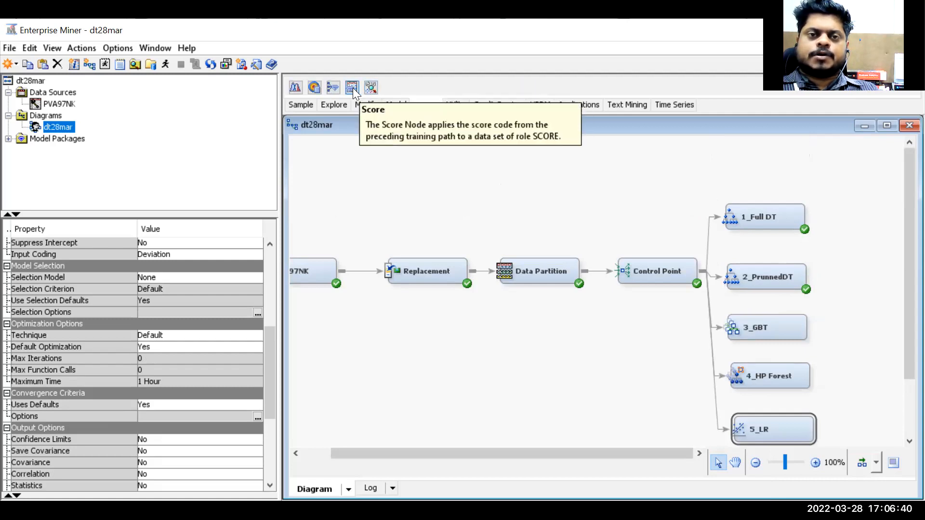
{"action": "left_click_drag", "start_coordinate": [333, 87], "coordinate": [866, 304]}
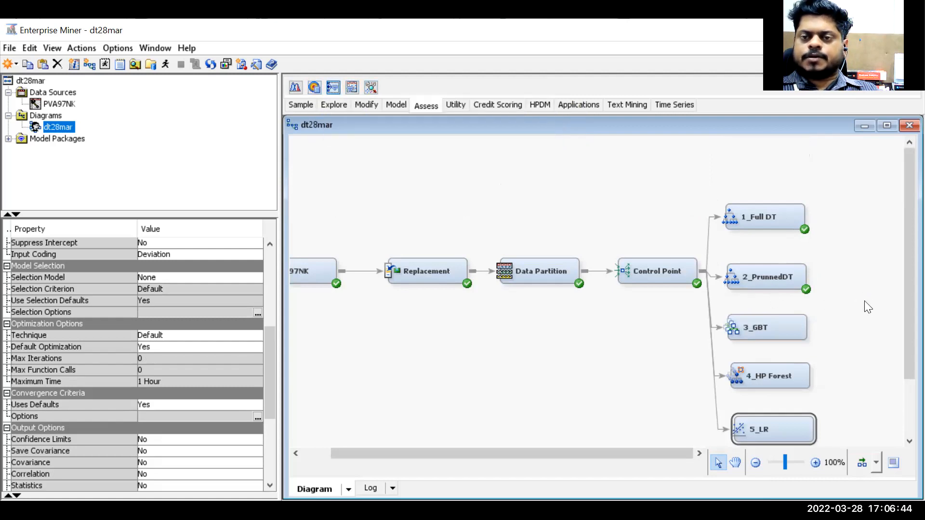
- Run the 3_GBT node and close the run status message
{"action": "left_click", "coordinate": [766, 336]}
{"action": "right_click", "coordinate": [770, 333]}
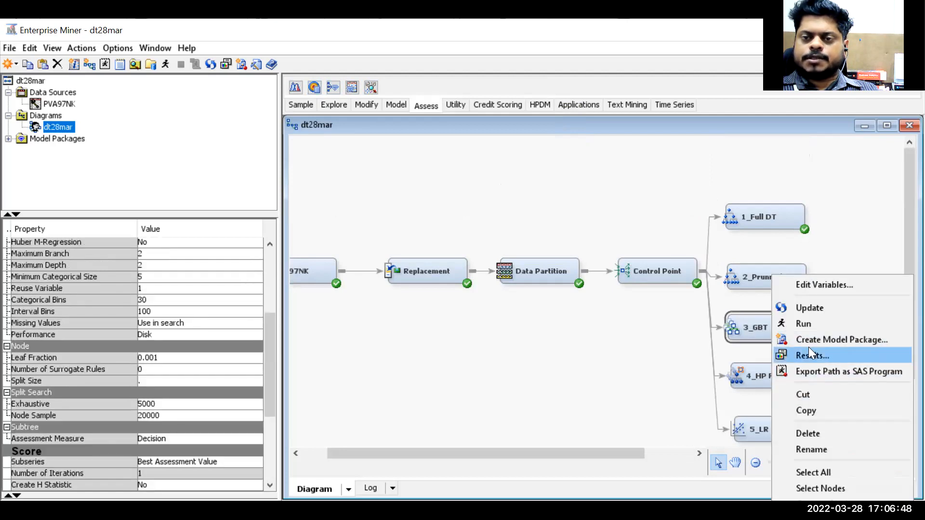
{"action": "left_click", "coordinate": [812, 326]}
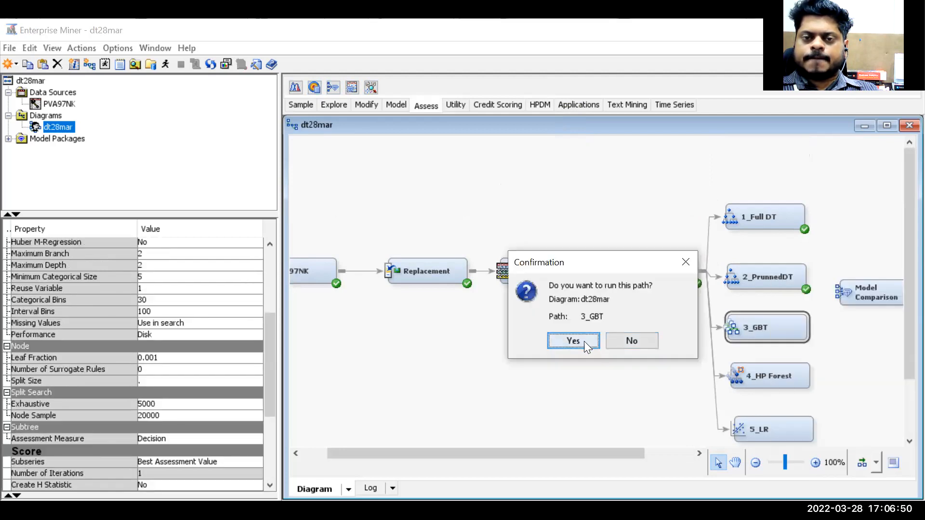
{"action": "left_click", "coordinate": [573, 341]}
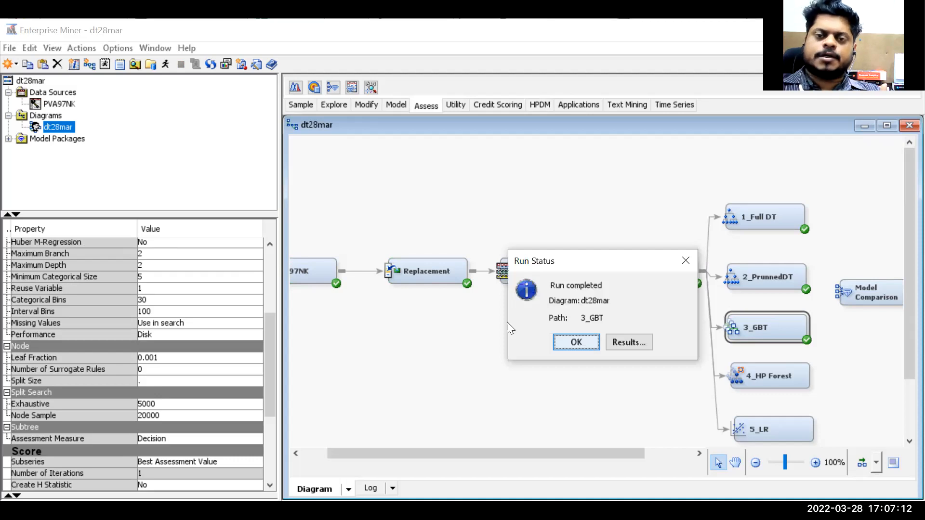
{"action": "left_click", "coordinate": [570, 342]}
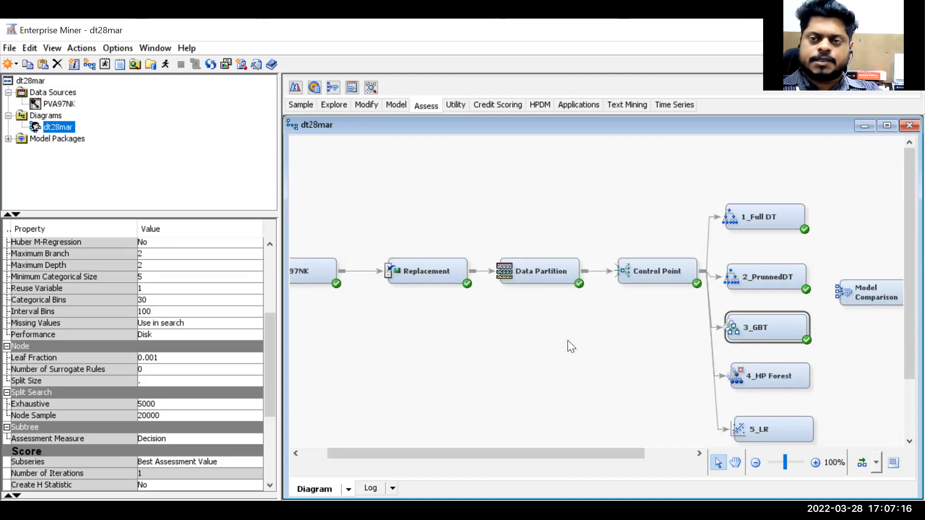
- Run the 4_HP Forest node and close the run status message
{"action": "left_click", "coordinate": [756, 380]}
{"action": "right_click", "coordinate": [756, 380]}
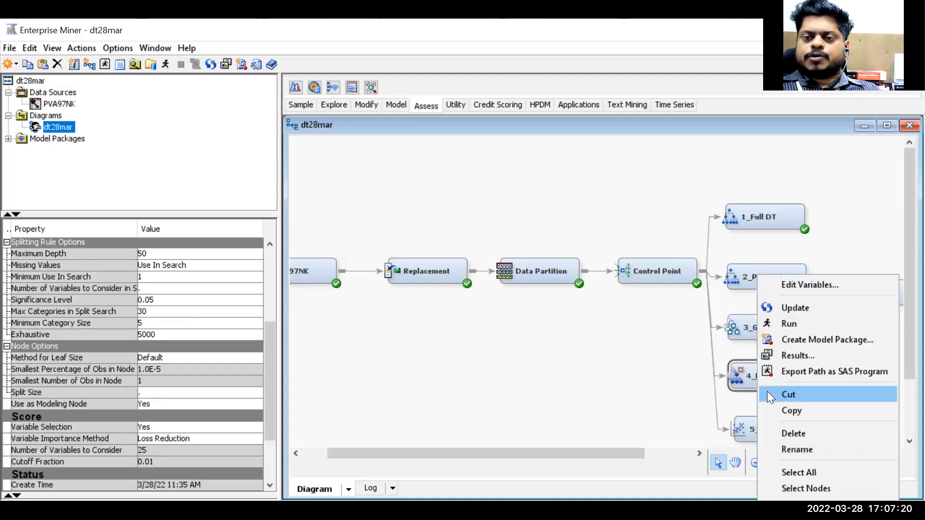
{"action": "left_click", "coordinate": [801, 320]}
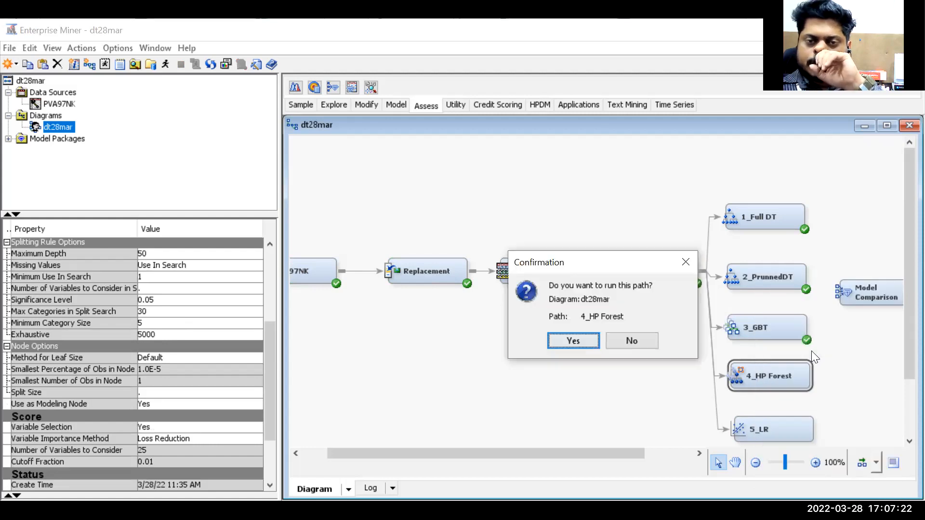
{"action": "left_click", "coordinate": [580, 343]}
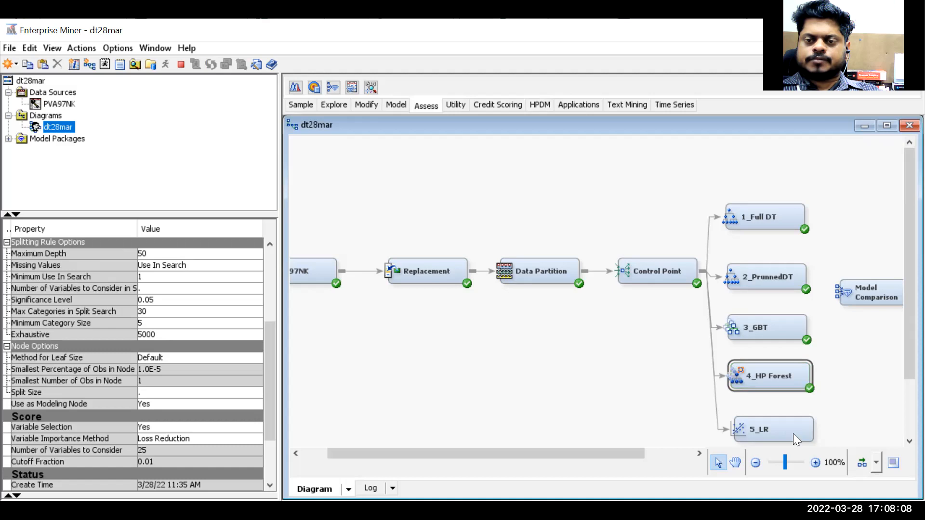
{"action": "left_click", "coordinate": [596, 345]}
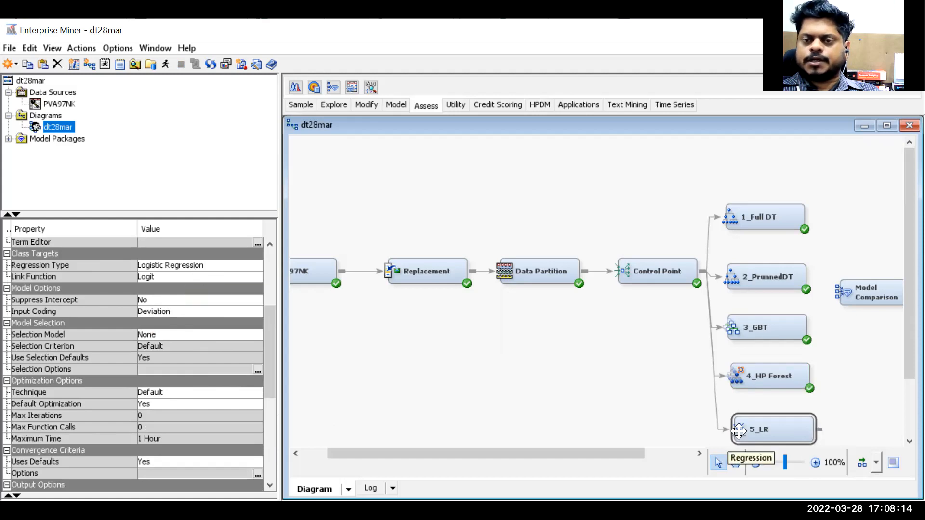
- Run the 5_LR node and close the run status message
{"action": "right_click", "coordinate": [757, 429]}
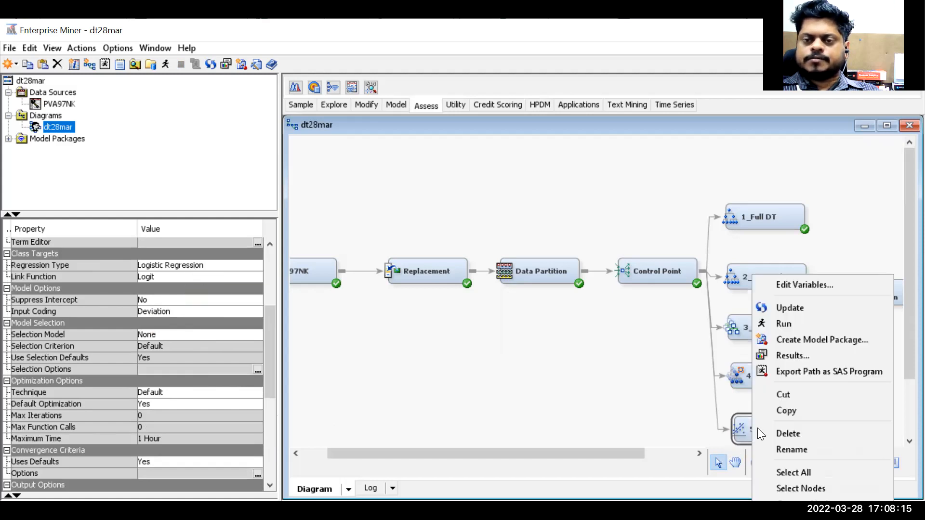
{"action": "left_click", "coordinate": [797, 323]}
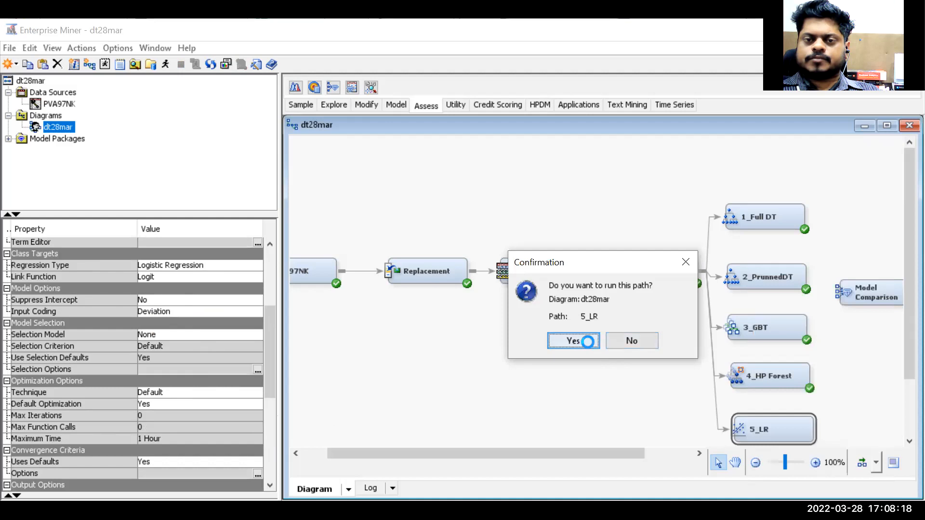
{"action": "left_click", "coordinate": [582, 341]}
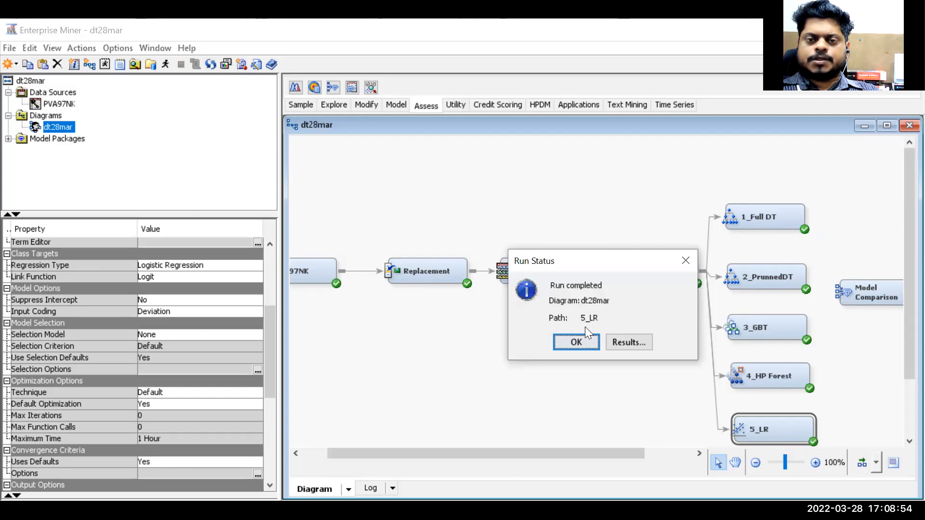
{"action": "left_click", "coordinate": [594, 341]}
- Connect all five model nodes to the Model Comparison node
{"action": "left_click_drag", "start_coordinate": [811, 217], "coordinate": [849, 292]}
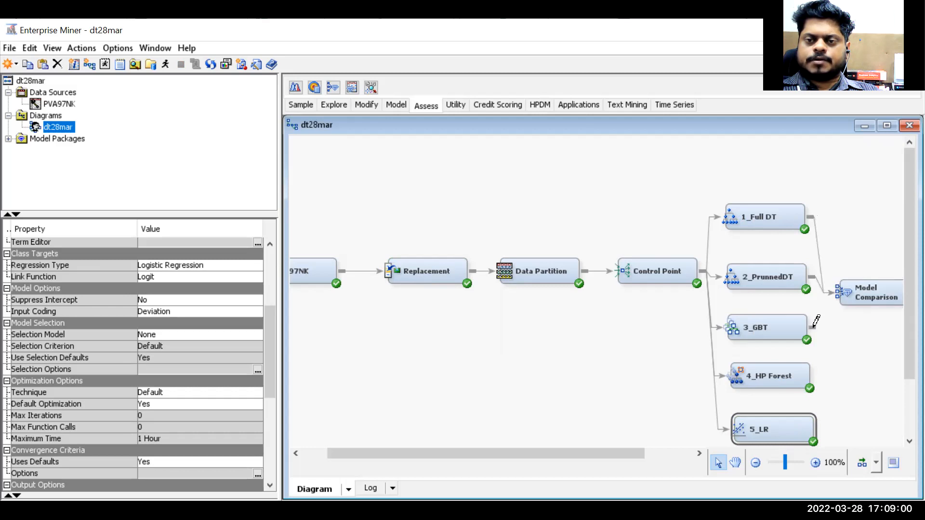
{"action": "left_click_drag", "start_coordinate": [813, 327], "coordinate": [839, 291]}
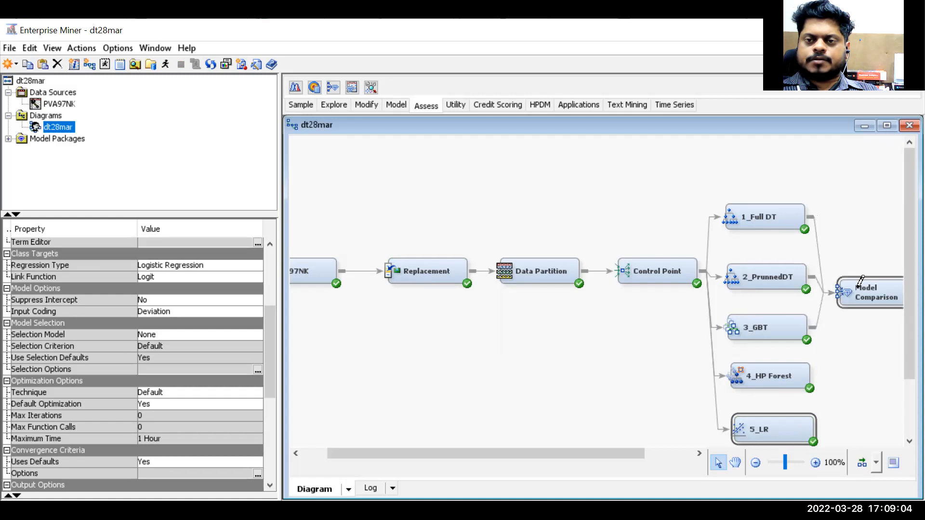
{"action": "left_click_drag", "start_coordinate": [813, 370], "coordinate": [847, 290]}
{"action": "left_click_drag", "start_coordinate": [827, 436], "coordinate": [858, 290]}
{"action": "left_click_drag", "start_coordinate": [622, 447], "coordinate": [556, 443]}
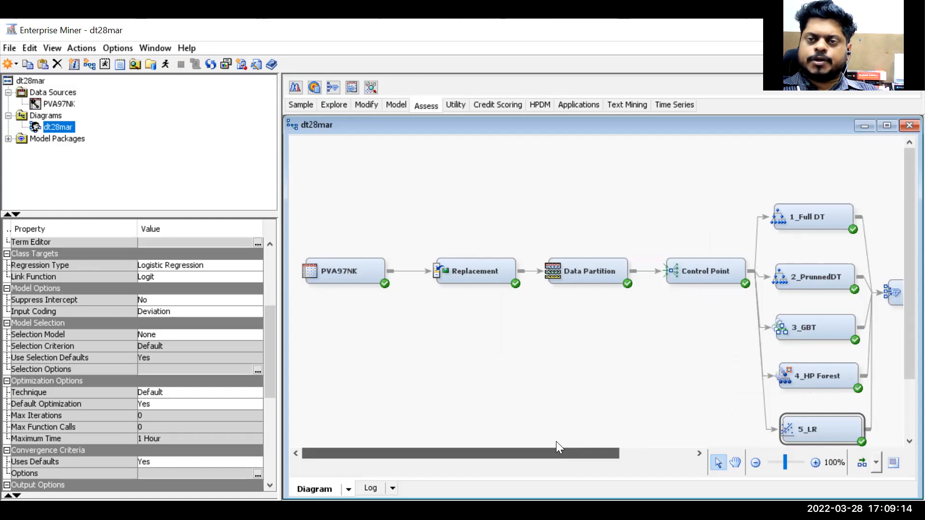
- Run the Model Comparison node path, confirm the run, and open its results
{"action": "left_click_drag", "start_coordinate": [556, 448], "coordinate": [556, 447]}
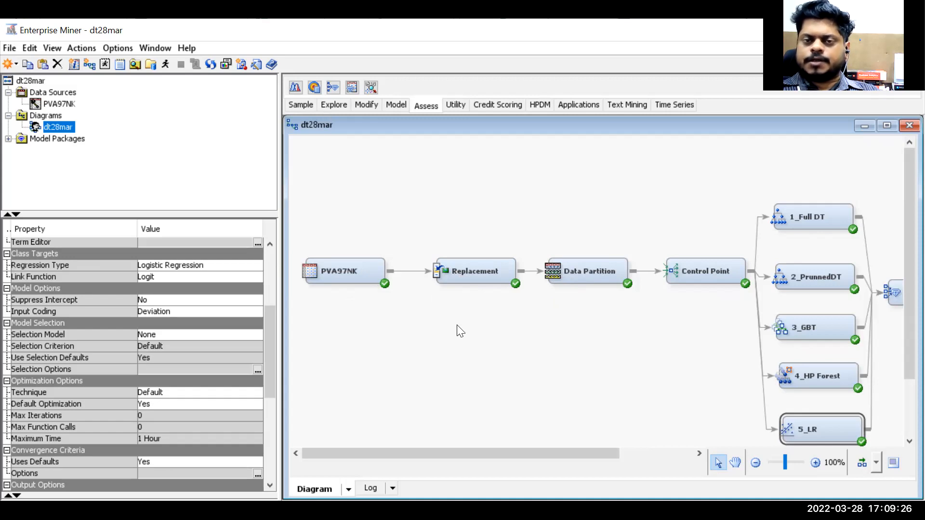
{"action": "left_click_drag", "start_coordinate": [575, 456], "coordinate": [648, 455]}
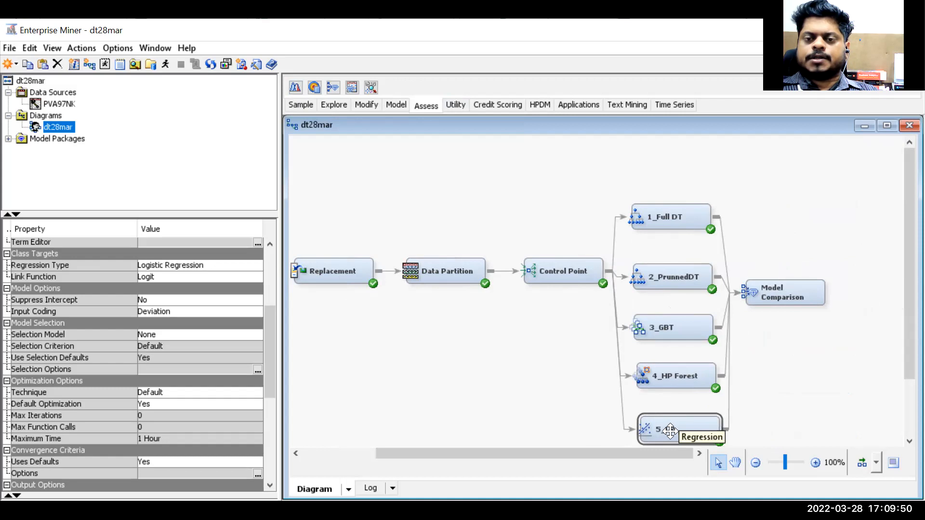
{"action": "left_click", "coordinate": [790, 296]}
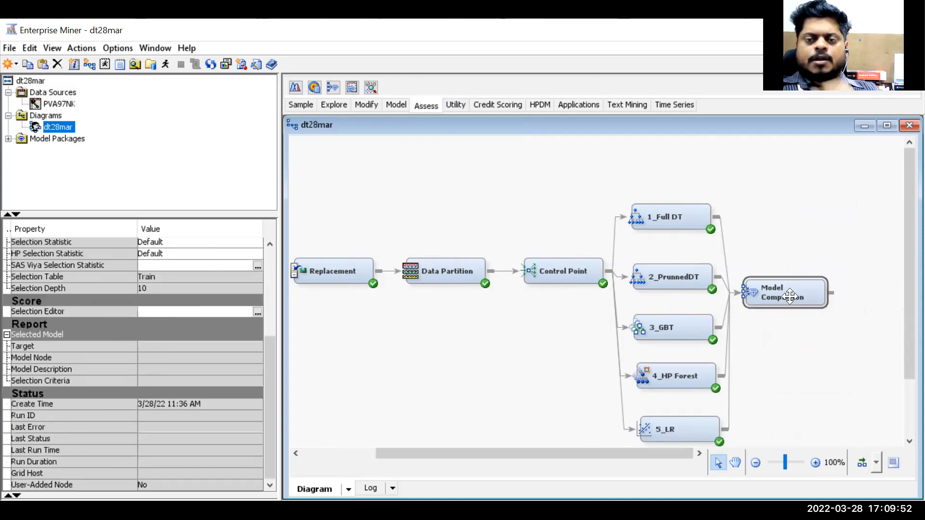
{"action": "right_click", "coordinate": [789, 296]}
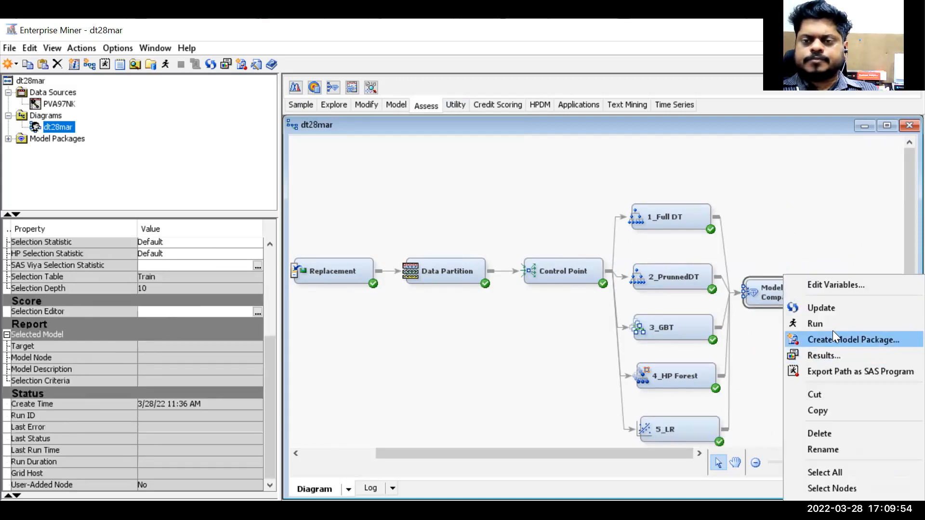
{"action": "left_click", "coordinate": [832, 326]}
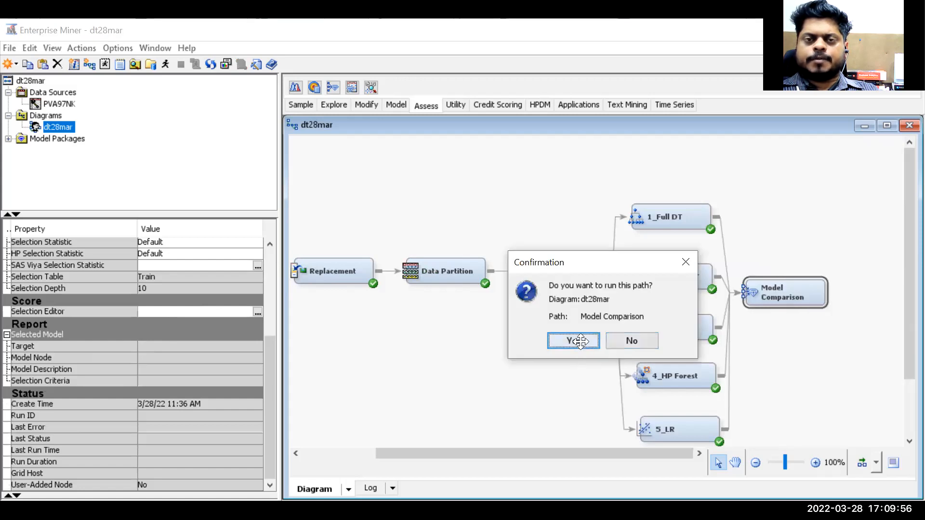
{"action": "left_click", "coordinate": [579, 343]}
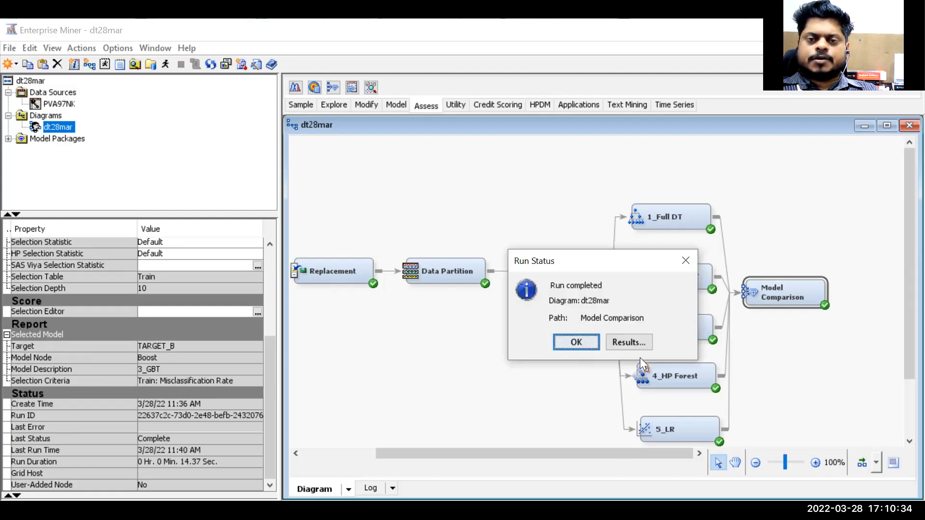
{"action": "left_click", "coordinate": [639, 341]}
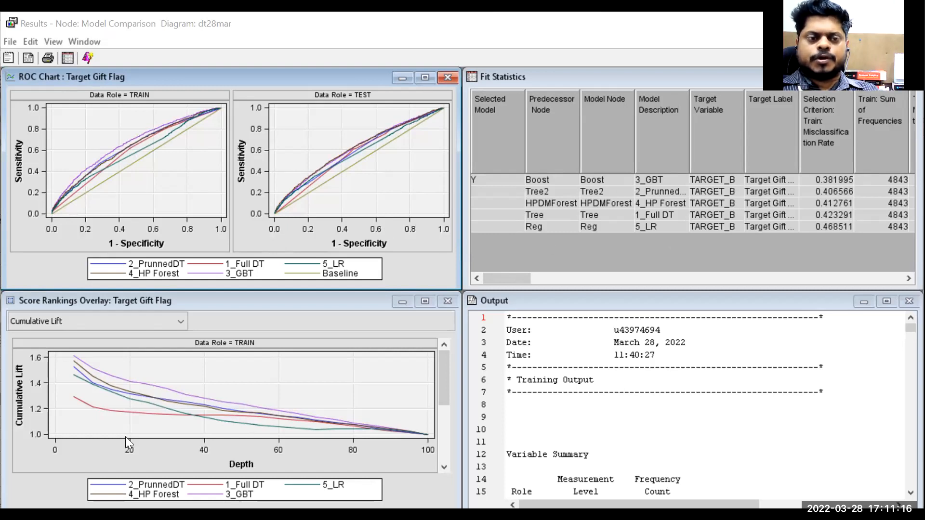
- Switch the Score Rankings Overlay chart between Lift, Gain and Cumulative Lift views to compare the models
{"action": "left_click", "coordinate": [115, 349]}
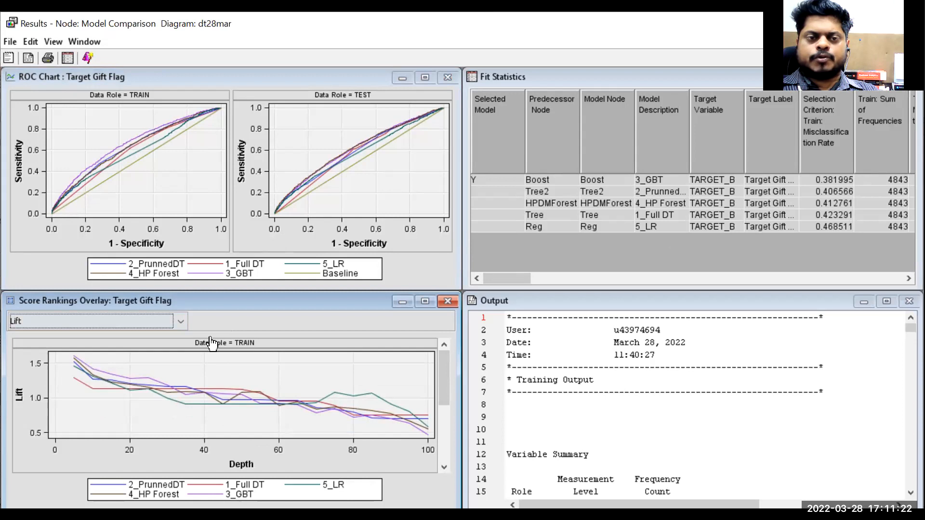
{"action": "left_click", "coordinate": [181, 322]}
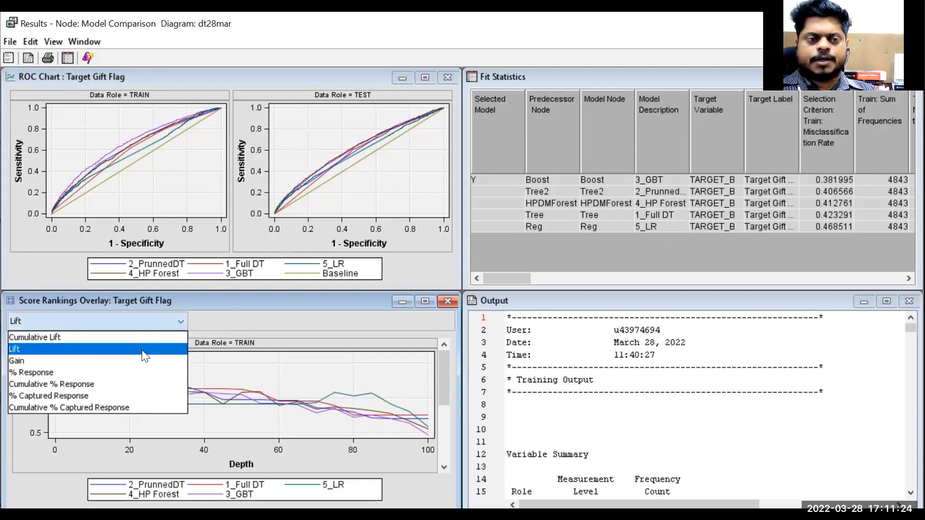
{"action": "left_click", "coordinate": [141, 347]}
{"action": "left_click", "coordinate": [177, 321]}
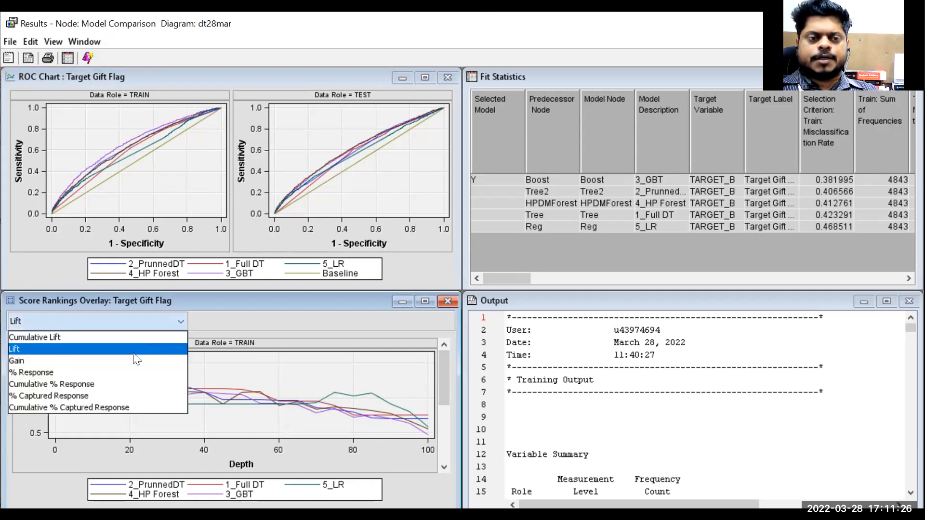
{"action": "left_click", "coordinate": [133, 361]}
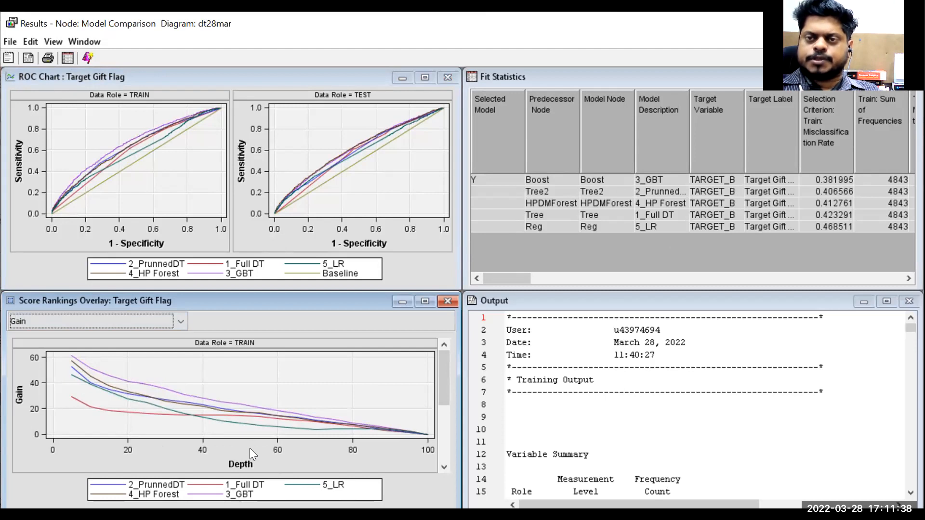
{"action": "left_click", "coordinate": [181, 320]}
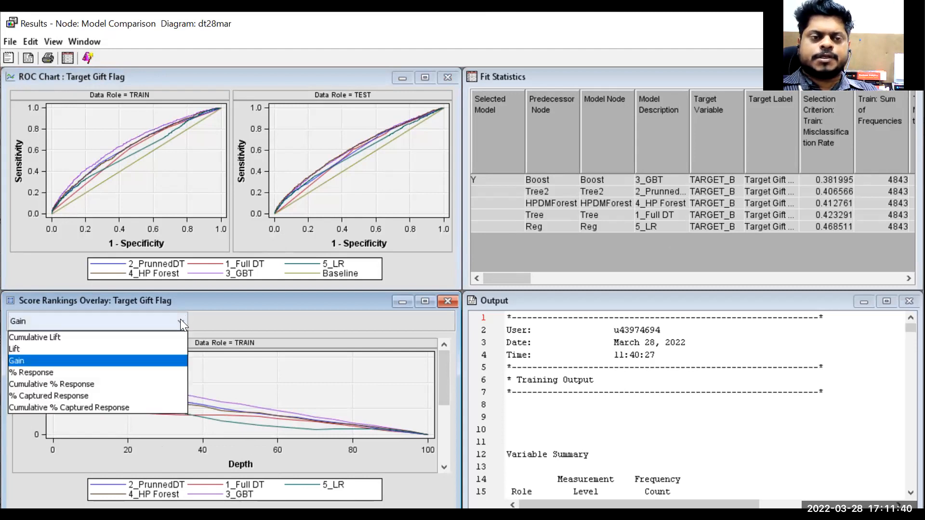
{"action": "left_click", "coordinate": [140, 337]}
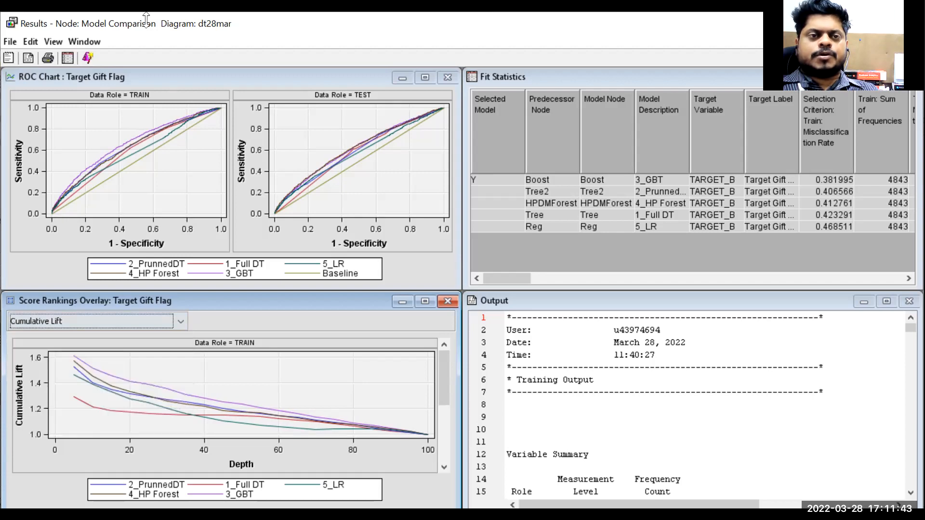
- Open the Statistics Comparison table, maximize it, widen its columns, and review the train and test statistics
{"action": "left_click", "coordinate": [51, 42]}
{"action": "mouse_move", "coordinate": [95, 106]}
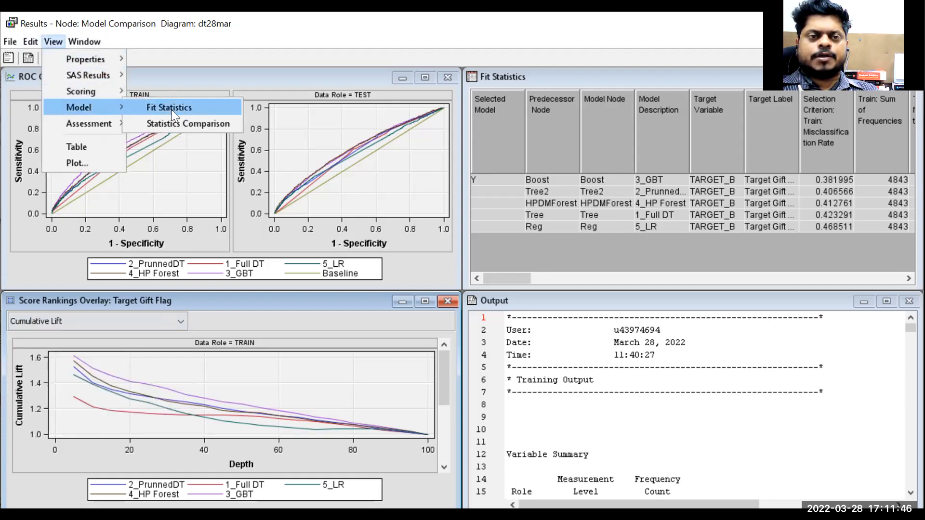
{"action": "left_click", "coordinate": [177, 121]}
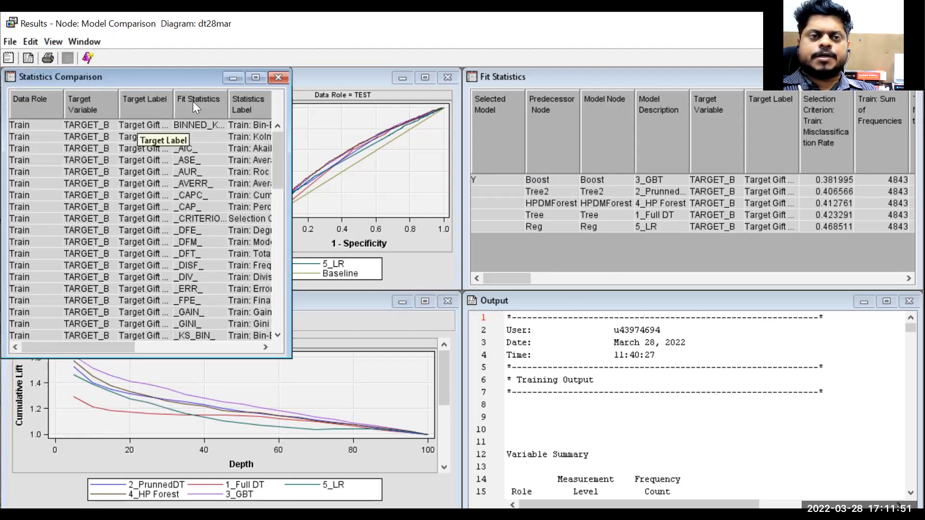
{"action": "left_click", "coordinate": [251, 80]}
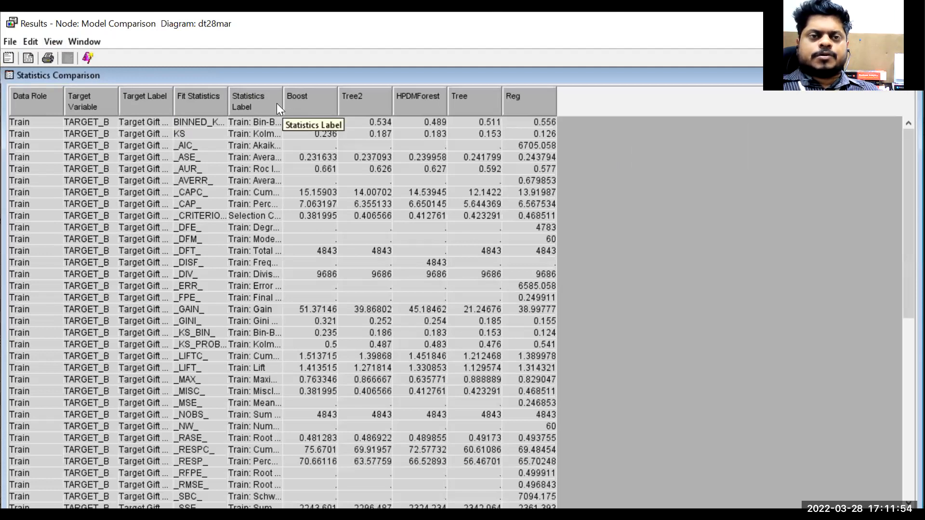
{"action": "left_click_drag", "start_coordinate": [357, 108], "coordinate": [401, 114]}
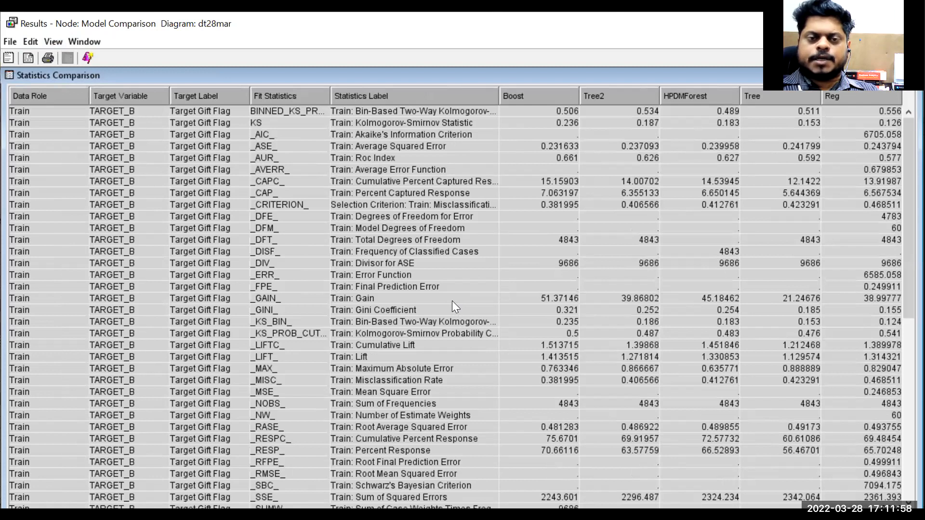
{"action": "scroll", "coordinate": [452, 301], "scroll_direction": "down", "scroll_amount": 5}
{"action": "scroll", "coordinate": [442, 302], "scroll_direction": "down", "scroll_amount": 4}
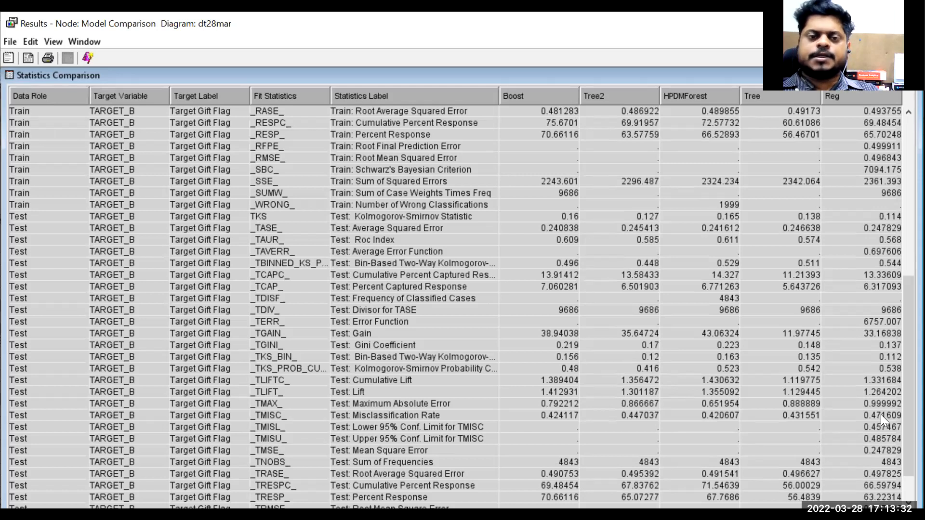
{"action": "scroll", "coordinate": [476, 391], "scroll_direction": "down", "scroll_amount": 1}
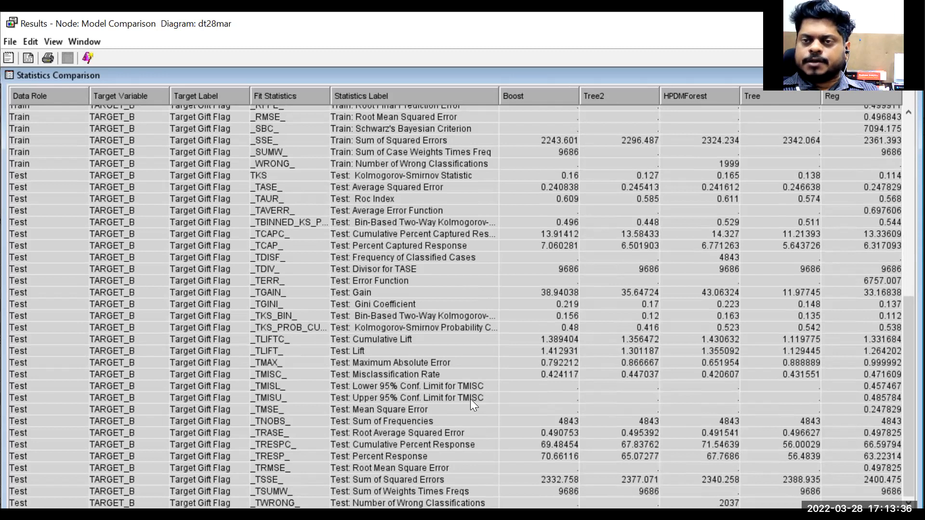
{"action": "scroll", "coordinate": [470, 399], "scroll_direction": "up", "scroll_amount": 2}
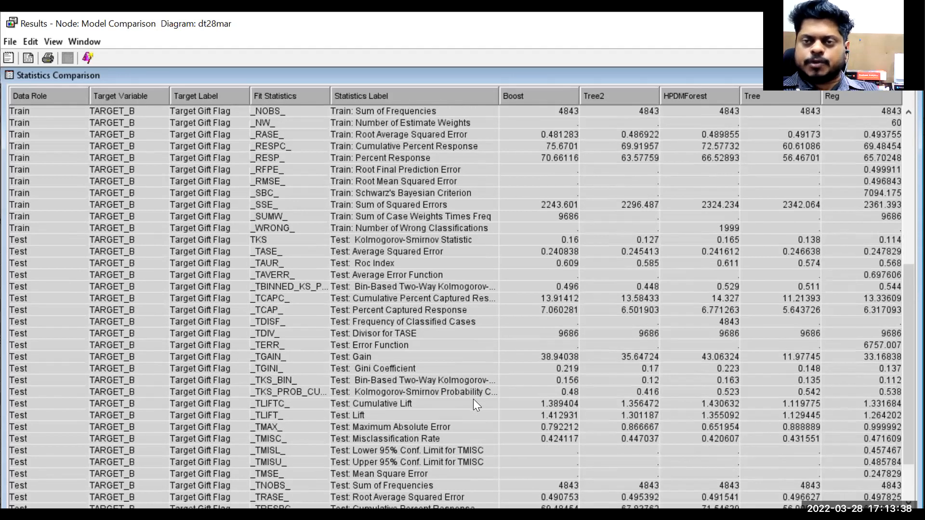
{"action": "scroll", "coordinate": [473, 399], "scroll_direction": "up", "scroll_amount": 3}
{"action": "scroll", "coordinate": [448, 383], "scroll_direction": "up", "scroll_amount": 2}
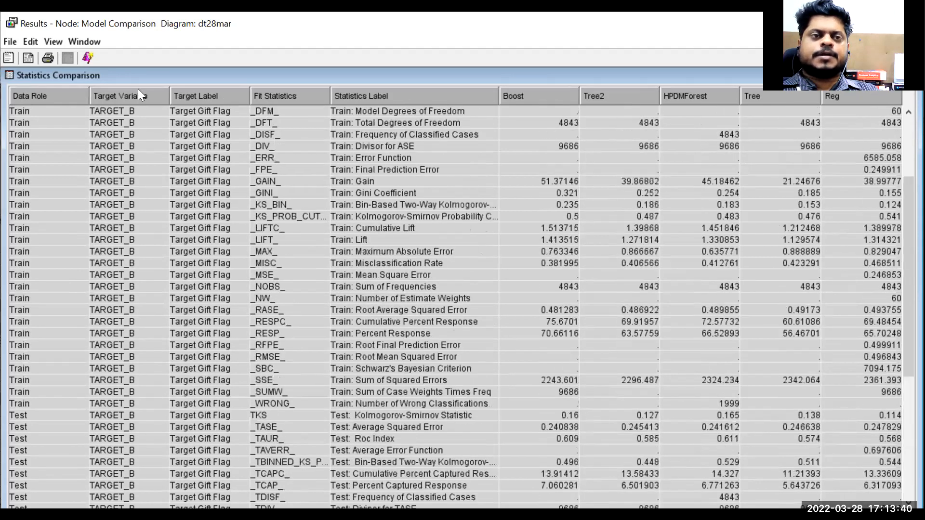
{"action": "scroll", "coordinate": [138, 89], "scroll_direction": "up", "scroll_amount": 3}
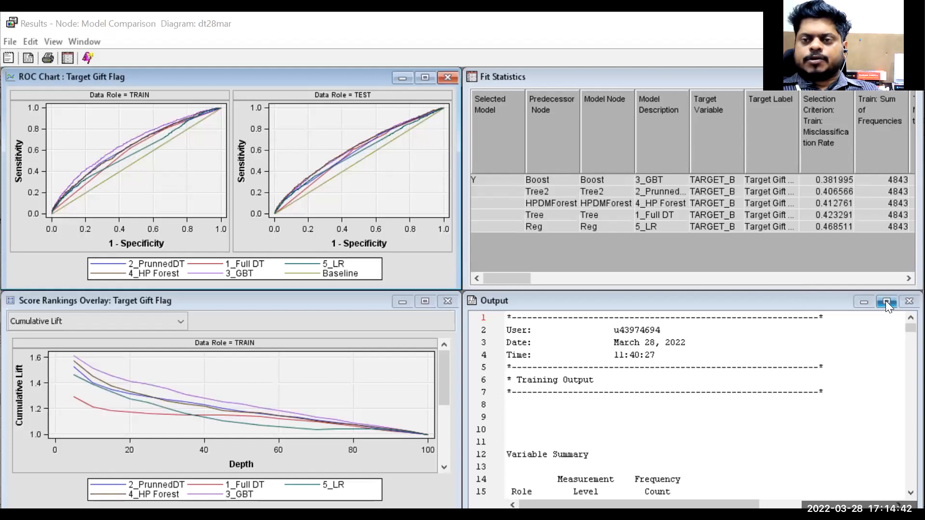
- Maximize the Output window and review the fit statistics and event classification table before restoring it
{"action": "left_click", "coordinate": [887, 301]}
{"action": "scroll", "coordinate": [262, 260], "scroll_direction": "down", "scroll_amount": 5}
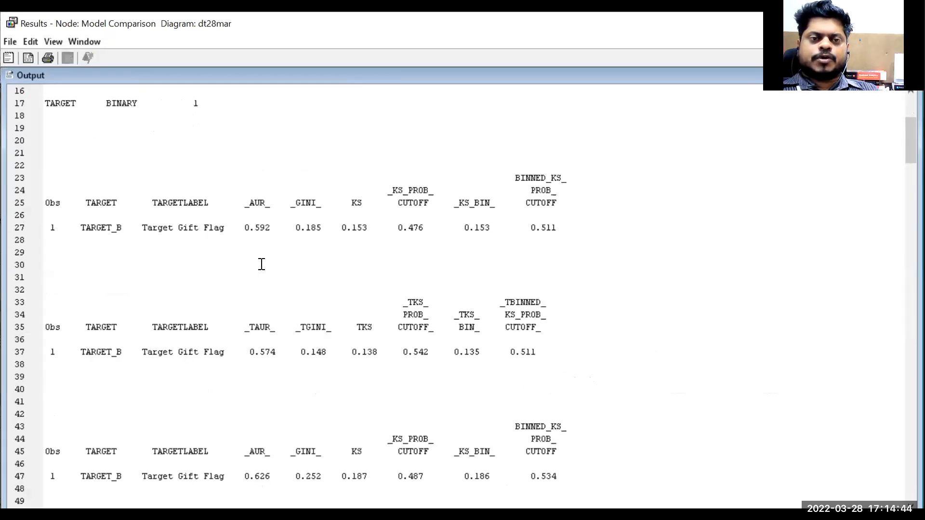
{"action": "scroll", "coordinate": [261, 265], "scroll_direction": "down", "scroll_amount": 17}
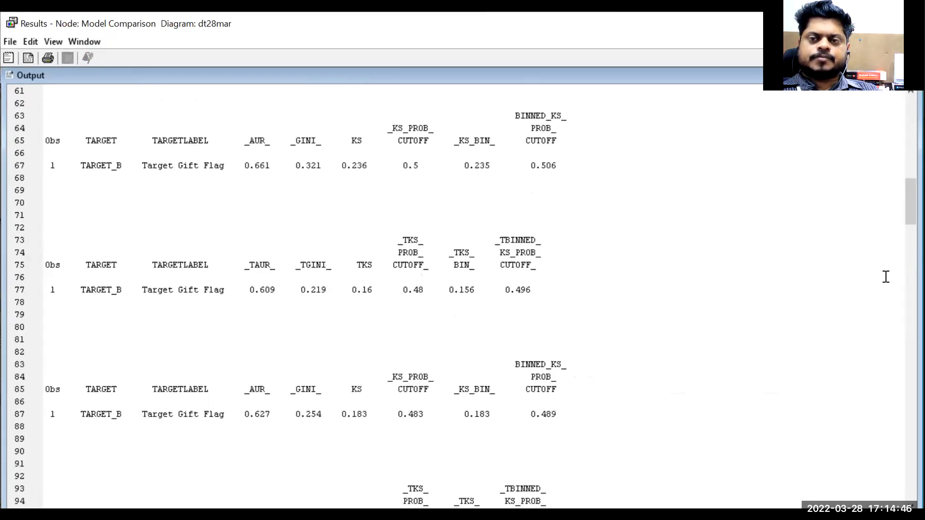
{"action": "scroll", "coordinate": [462, 296], "scroll_direction": "down", "scroll_amount": 20}
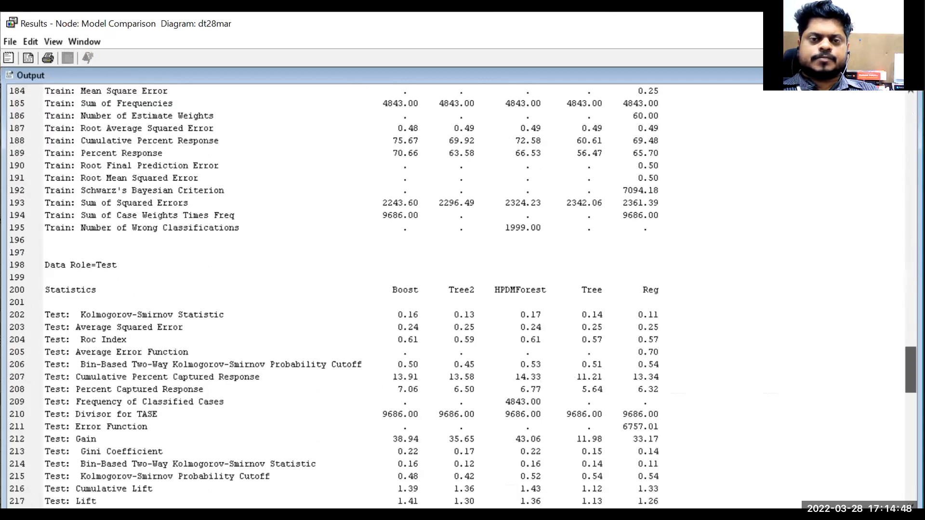
{"action": "scroll", "coordinate": [462, 296], "scroll_direction": "down", "scroll_amount": 2}
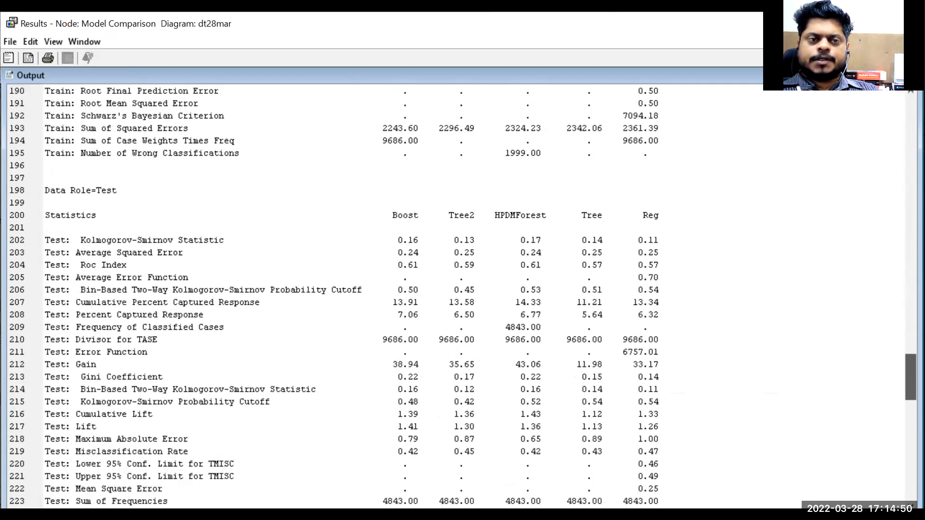
{"action": "scroll", "coordinate": [462, 296], "scroll_direction": "down", "scroll_amount": 5}
{"action": "scroll", "coordinate": [463, 296], "scroll_direction": "down", "scroll_amount": 16}
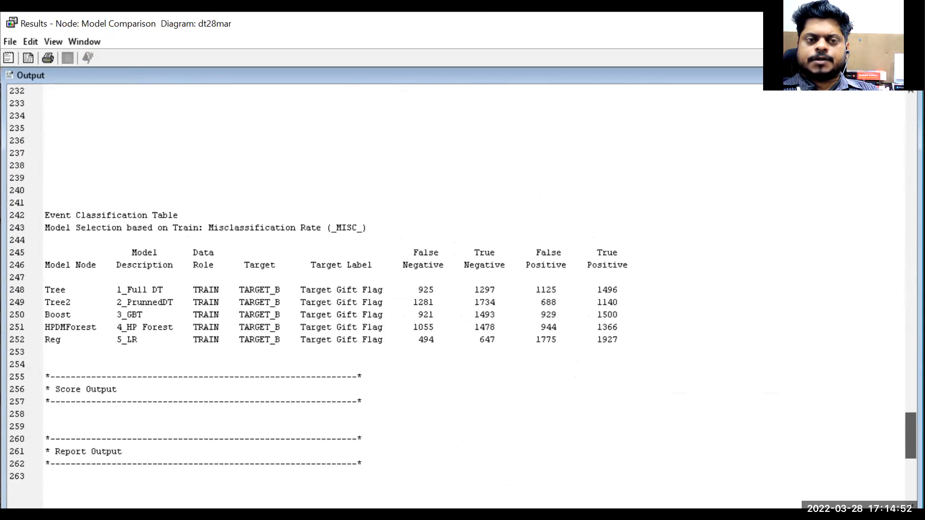
{"action": "scroll", "coordinate": [463, 296], "scroll_direction": "up", "scroll_amount": 20}
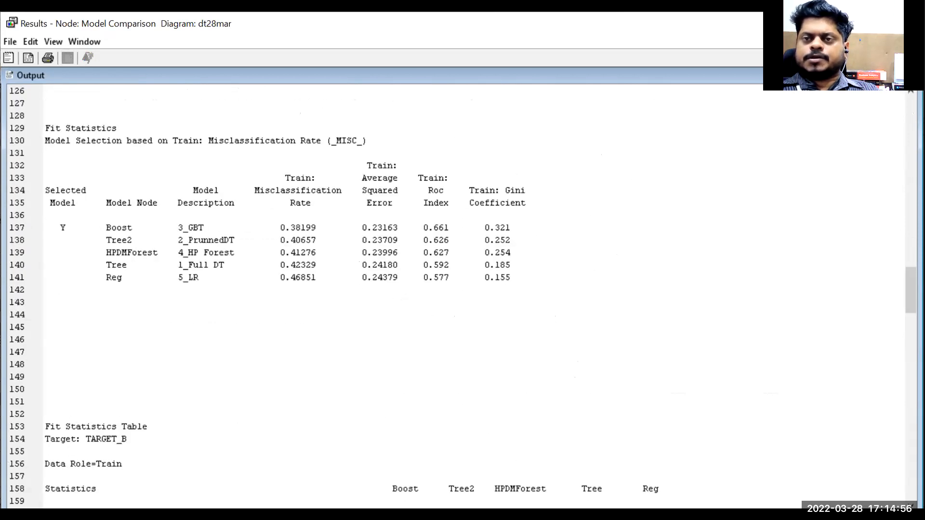
{"action": "left_click", "coordinate": [882, 75]}
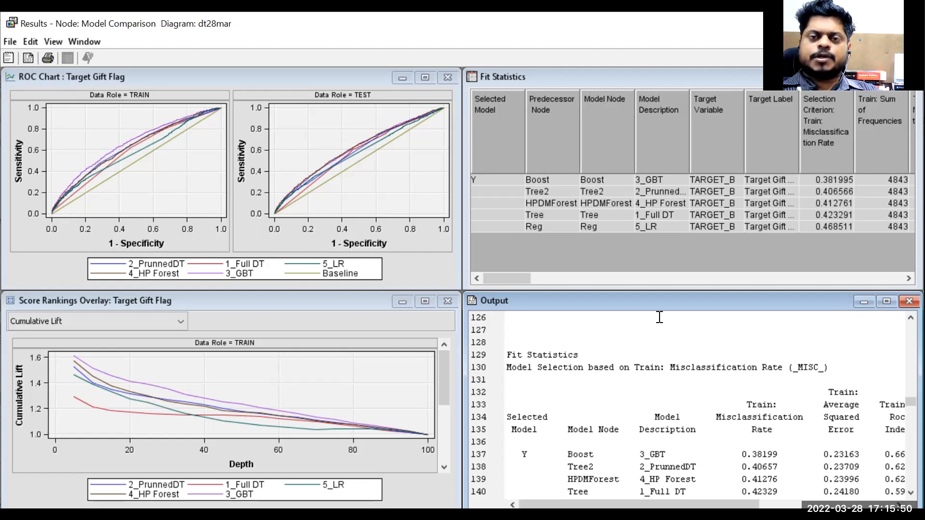
- Maximize the Fit Statistics table and scroll through its columns to compare the five models
{"action": "left_click", "coordinate": [513, 283]}
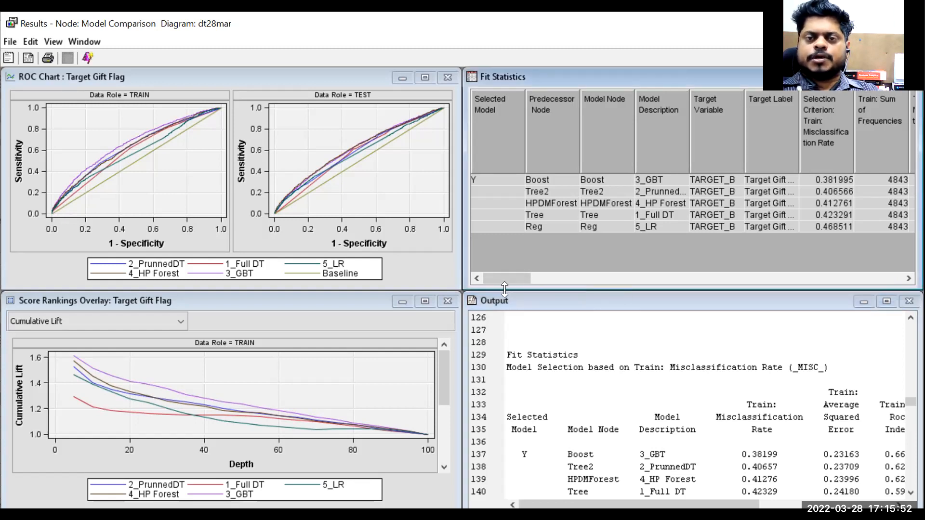
{"action": "left_click_drag", "start_coordinate": [503, 279], "coordinate": [891, 258]}
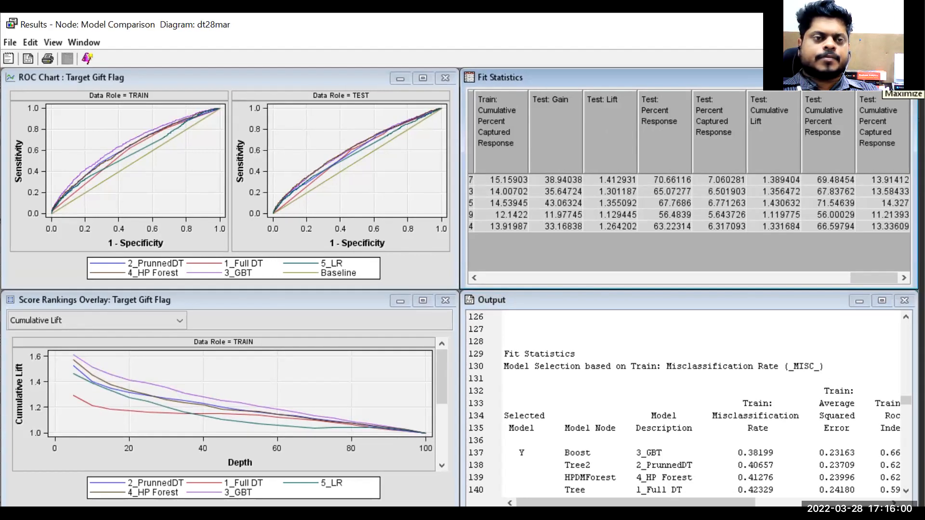
{"action": "left_click", "coordinate": [882, 78]}
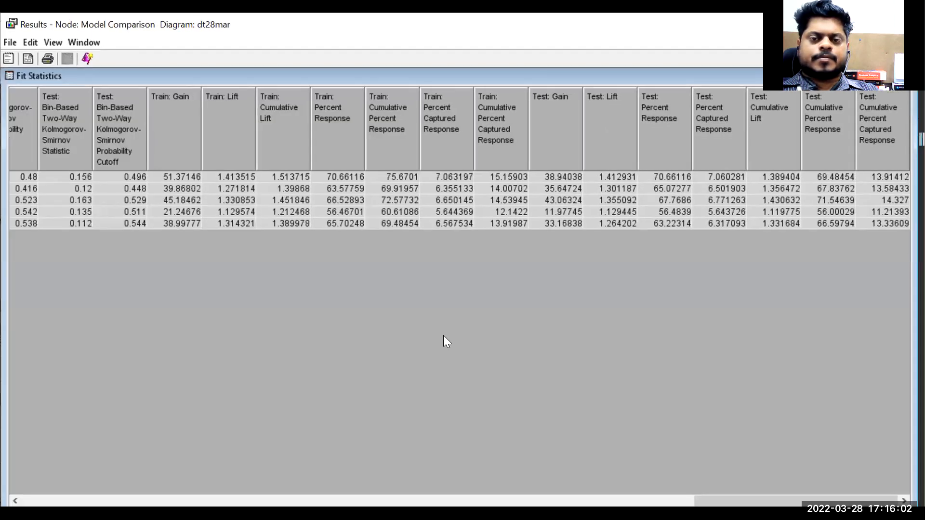
{"action": "scroll", "coordinate": [435, 481], "scroll_direction": "left", "scroll_amount": 15}
{"action": "scroll", "coordinate": [192, 437], "scroll_direction": "left", "scroll_amount": 10}
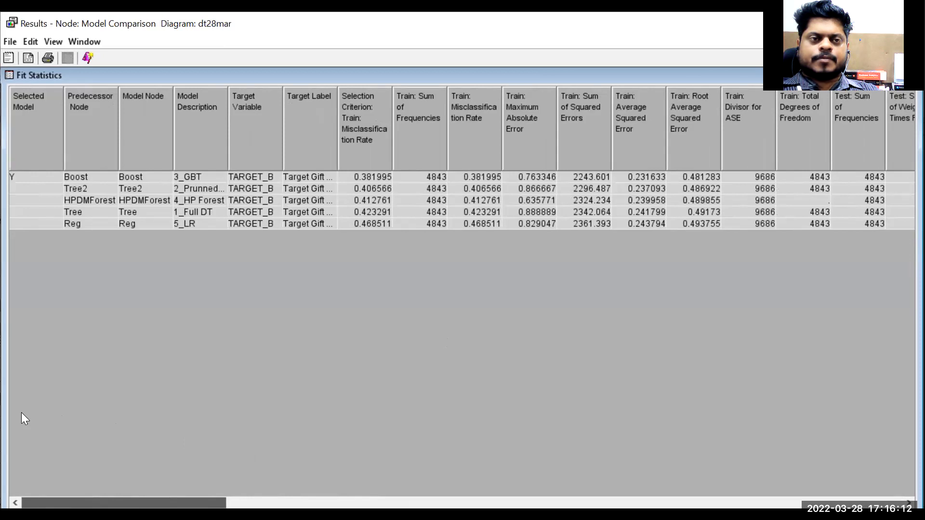
{"action": "scroll", "coordinate": [23, 414], "scroll_direction": "right", "scroll_amount": 15}
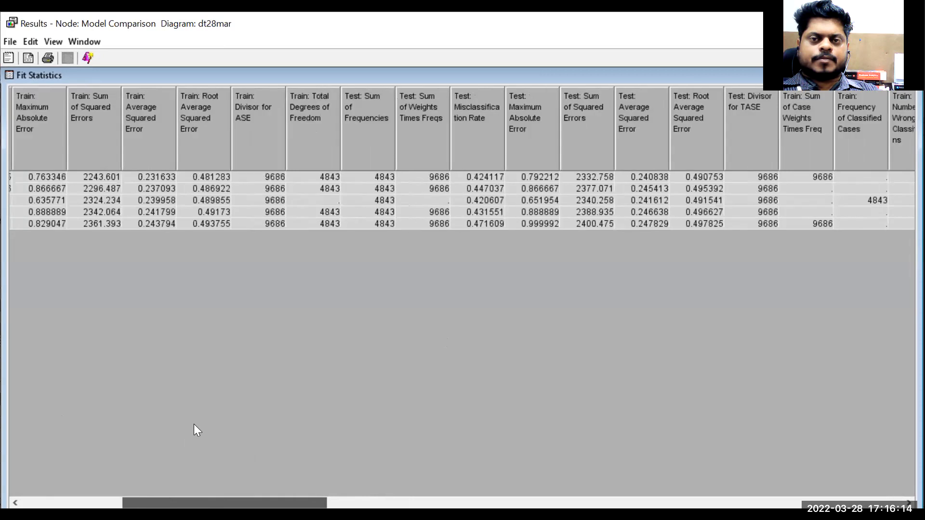
{"action": "scroll", "coordinate": [284, 427], "scroll_direction": "right", "scroll_amount": 9}
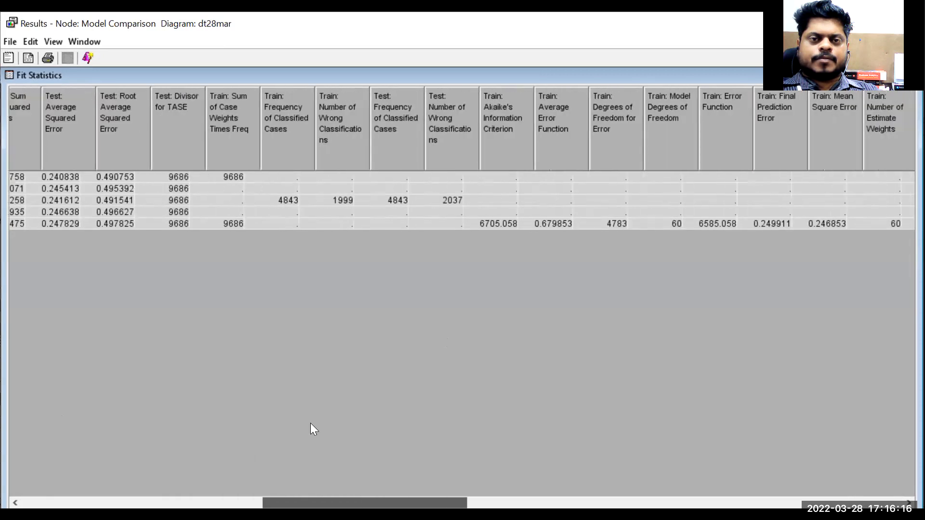
- Scroll through the remaining Fit Statistics columns, including the gain and lift measures, and restore the table
{"action": "scroll", "coordinate": [457, 413], "scroll_direction": "right", "scroll_amount": 10}
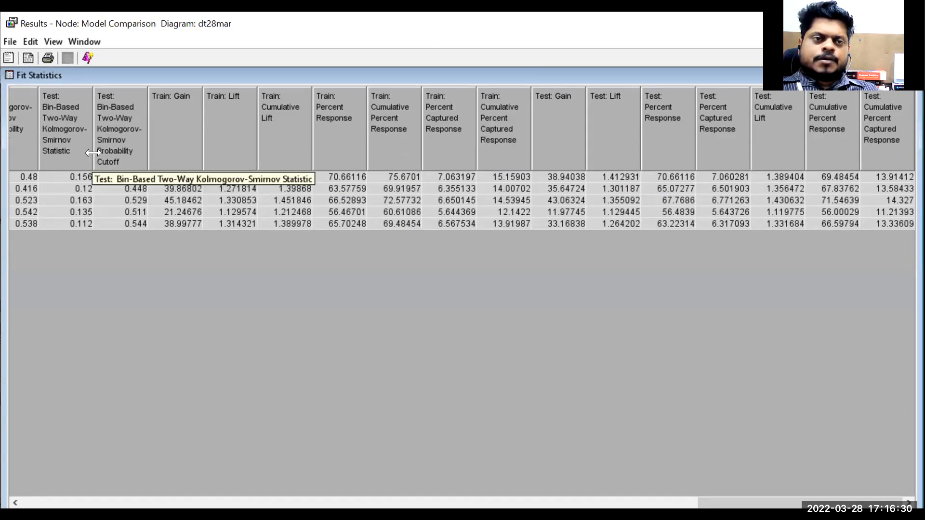
{"action": "left_click_drag", "start_coordinate": [749, 503], "coordinate": [701, 504]}
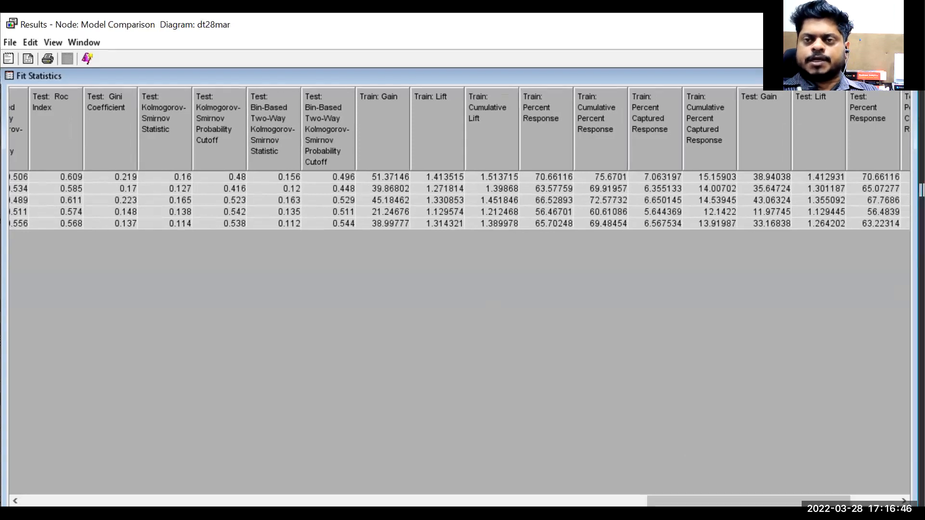
{"action": "left_click", "coordinate": [891, 76]}
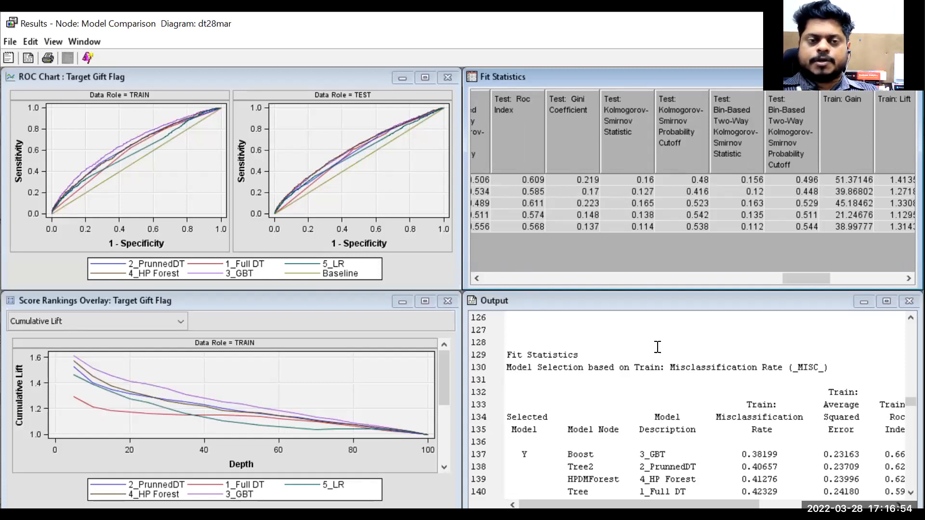
- Maximize the Output window, read the whole report from the training output to the event classification table, and restore it
{"action": "scroll", "coordinate": [655, 362], "scroll_direction": "down", "scroll_amount": 14}
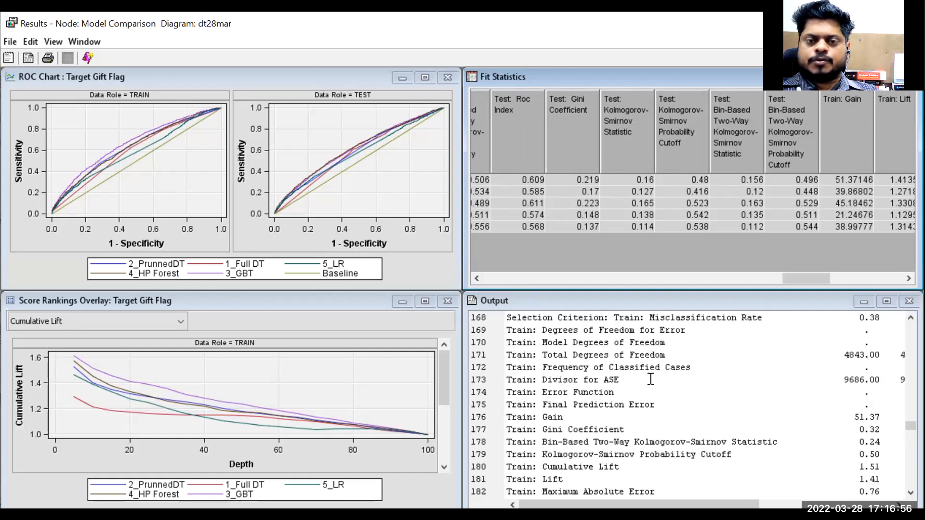
{"action": "scroll", "coordinate": [650, 379], "scroll_direction": "up", "scroll_amount": 1}
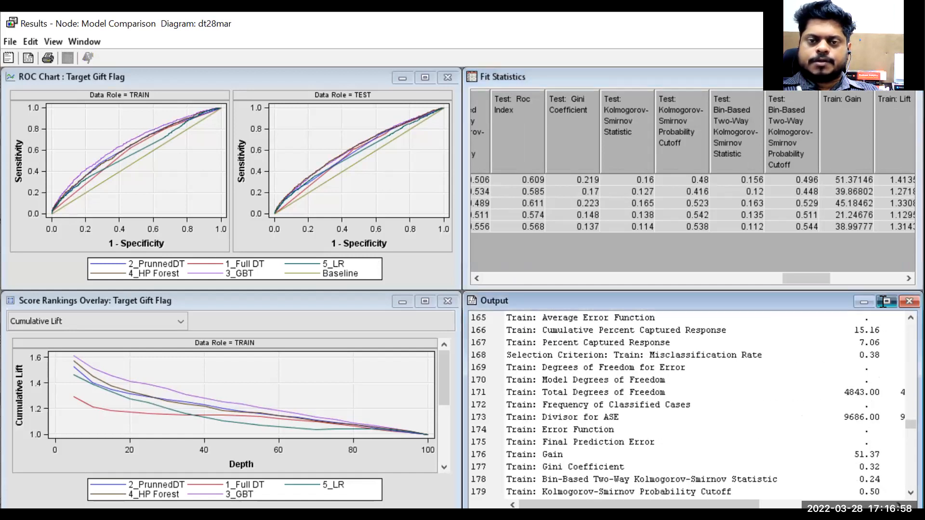
{"action": "left_click", "coordinate": [886, 301]}
{"action": "scroll", "coordinate": [243, 320], "scroll_direction": "down", "scroll_amount": 20}
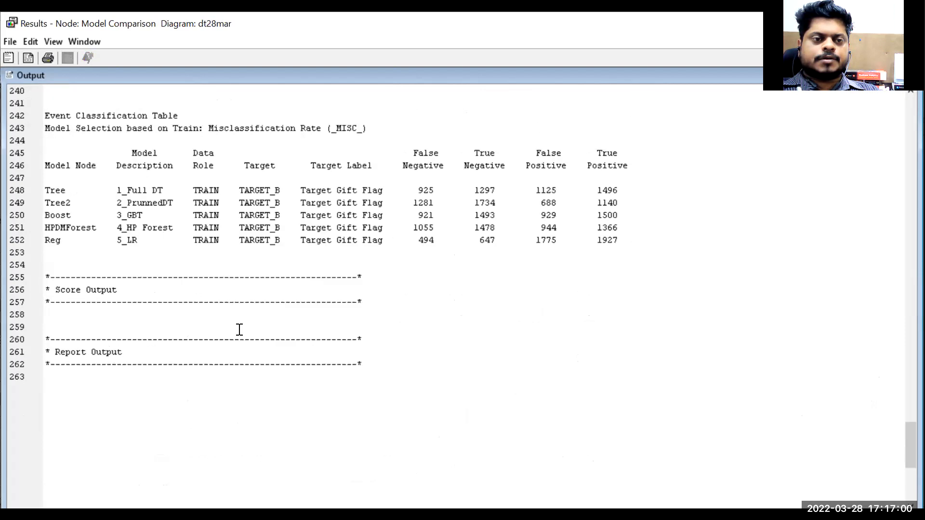
{"action": "scroll", "coordinate": [240, 330], "scroll_direction": "up", "scroll_amount": 20}
{"action": "scroll", "coordinate": [239, 327], "scroll_direction": "up", "scroll_amount": 20}
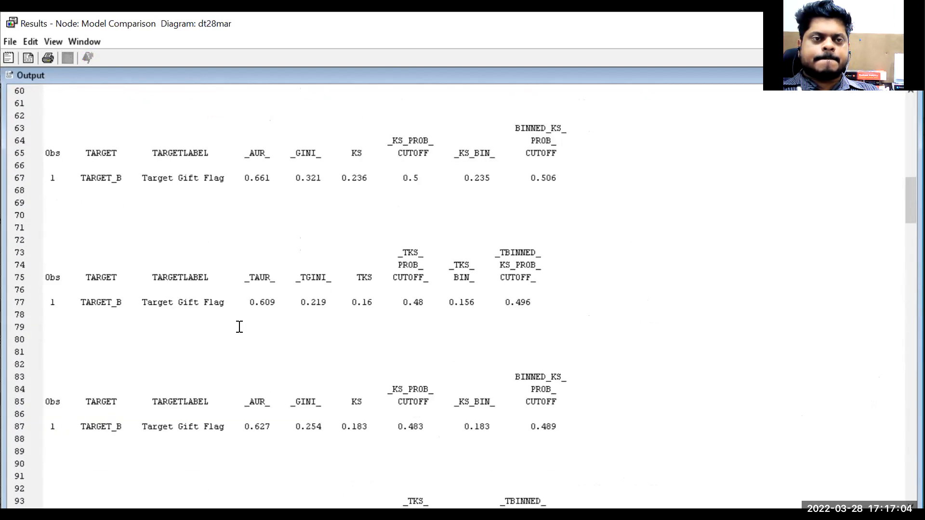
{"action": "scroll", "coordinate": [240, 327], "scroll_direction": "up", "scroll_amount": 5}
{"action": "scroll", "coordinate": [240, 327], "scroll_direction": "up", "scroll_amount": 6}
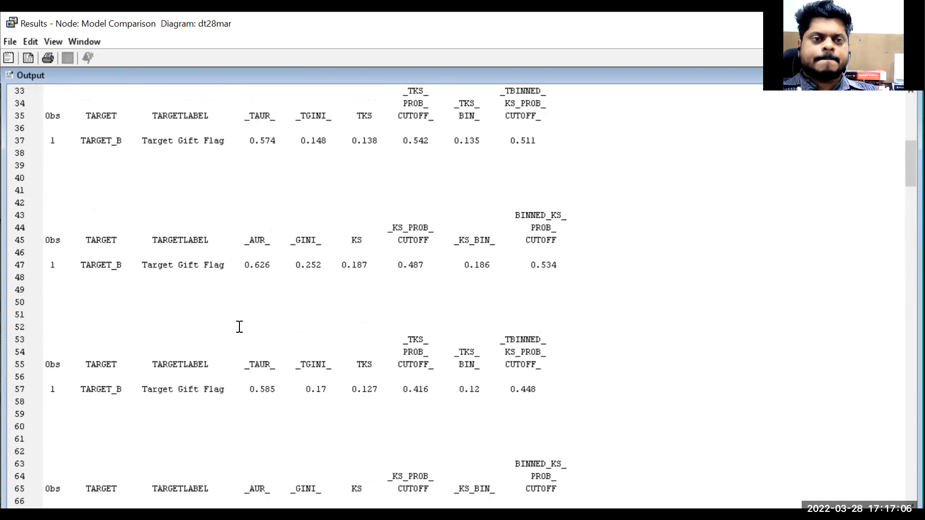
{"action": "scroll", "coordinate": [239, 328], "scroll_direction": "up", "scroll_amount": 9}
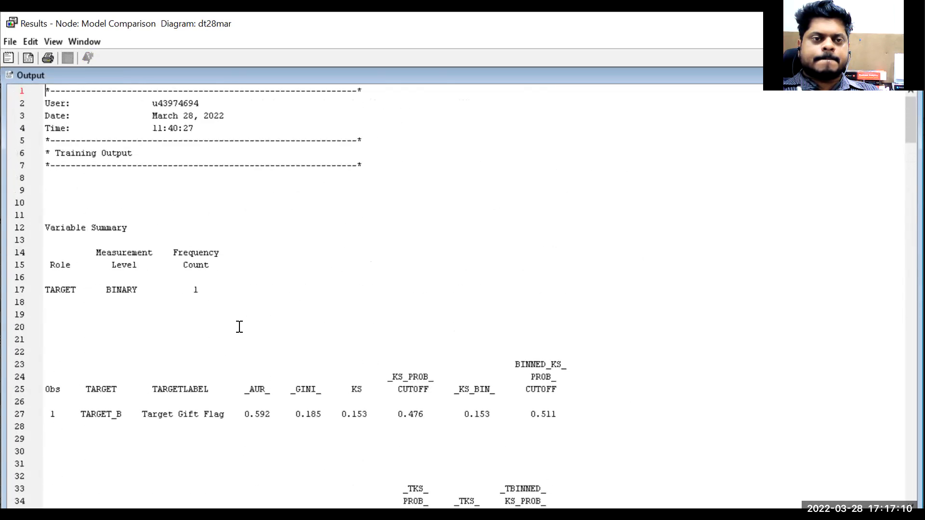
{"action": "scroll", "coordinate": [240, 327], "scroll_direction": "down", "scroll_amount": 20}
{"action": "scroll", "coordinate": [238, 327], "scroll_direction": "down", "scroll_amount": 20}
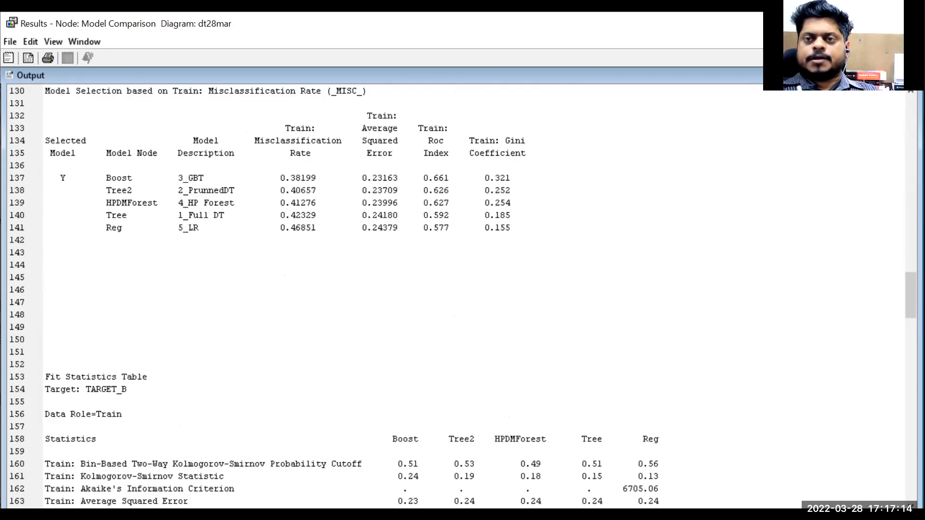
{"action": "left_click", "coordinate": [887, 76]}
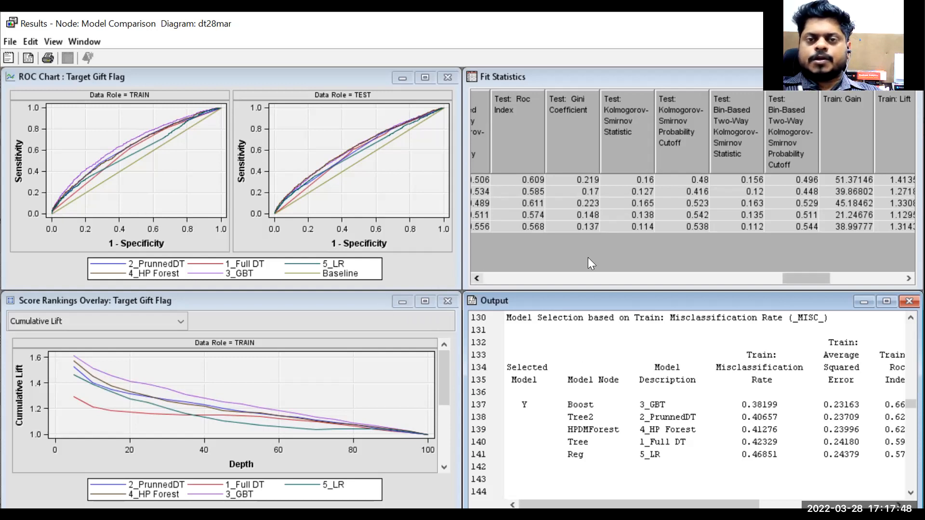
- Open the Classification Chart for the models, step through each model's correct and incorrect bars, and close it
{"action": "left_click", "coordinate": [55, 42]}
{"action": "mouse_move", "coordinate": [76, 107]}
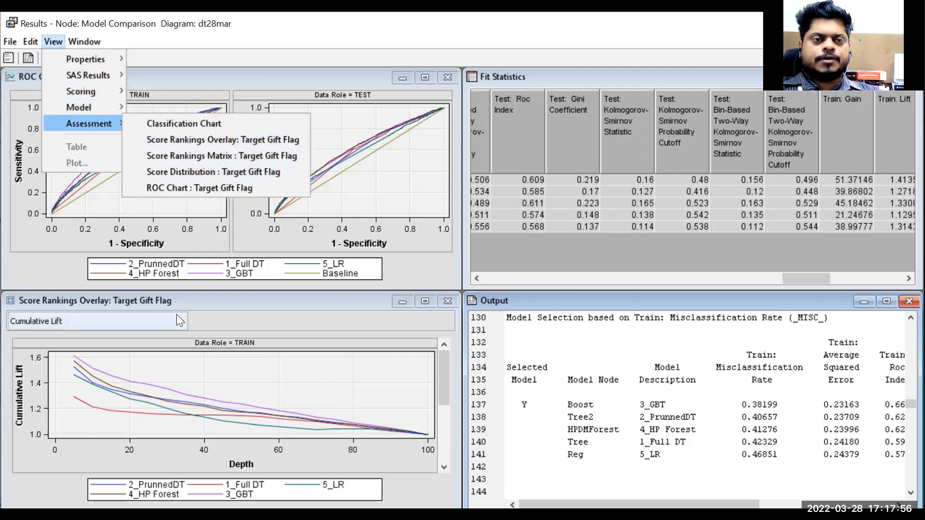
{"action": "left_click", "coordinate": [195, 125]}
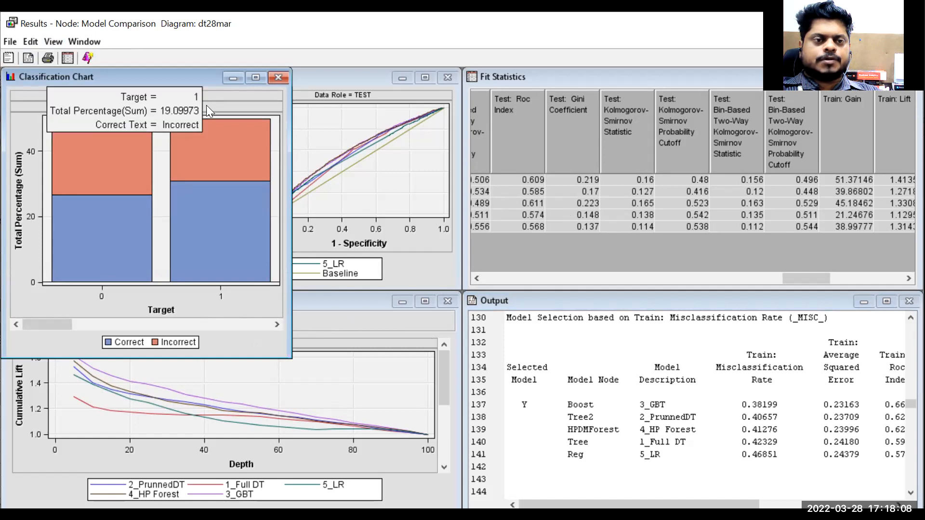
{"action": "left_click_drag", "start_coordinate": [38, 325], "coordinate": [87, 323]}
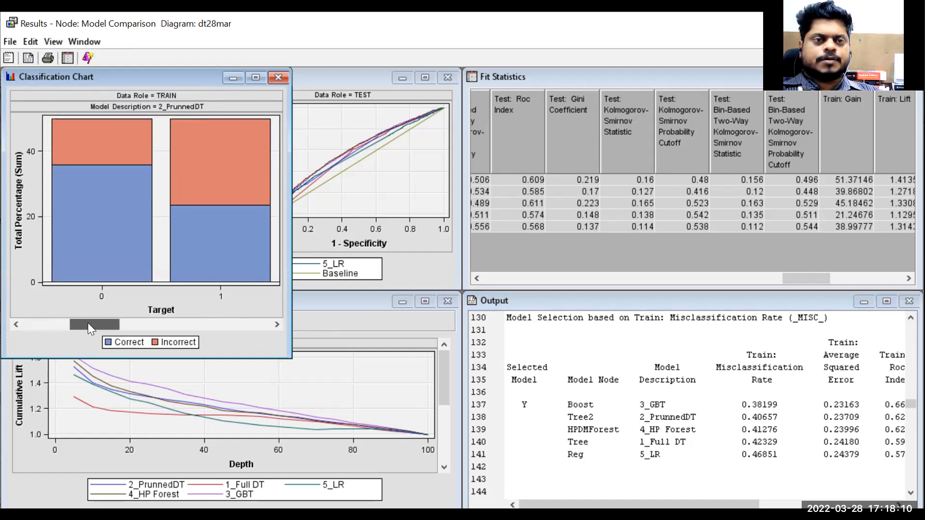
{"action": "left_click", "coordinate": [274, 323]}
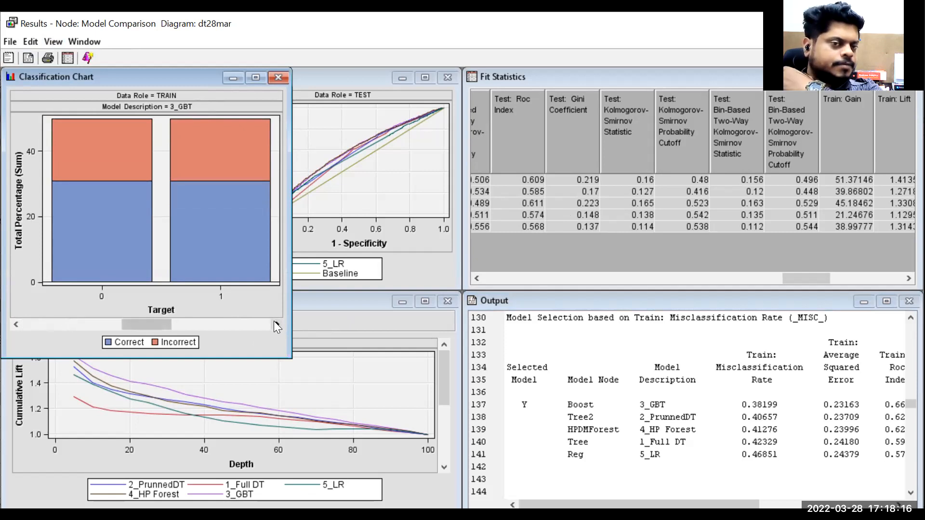
{"action": "left_click", "coordinate": [276, 325]}
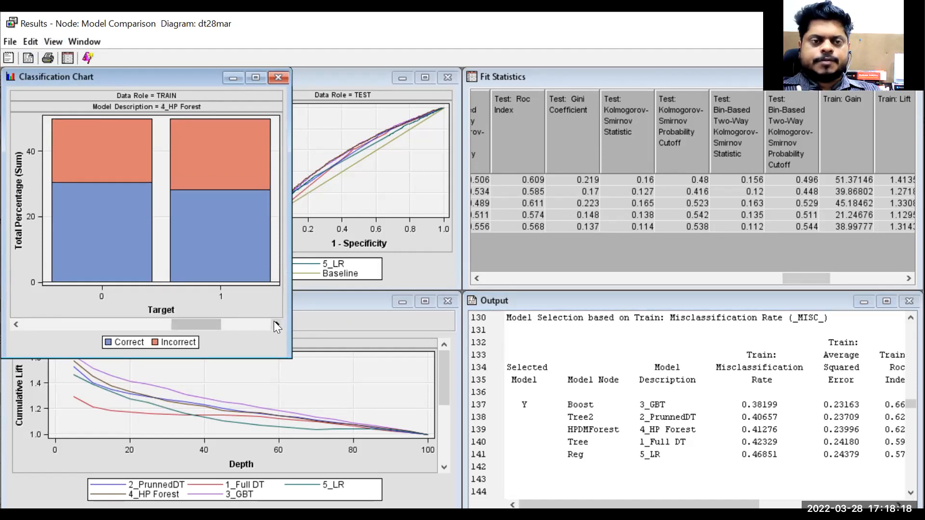
{"action": "left_click", "coordinate": [275, 325]}
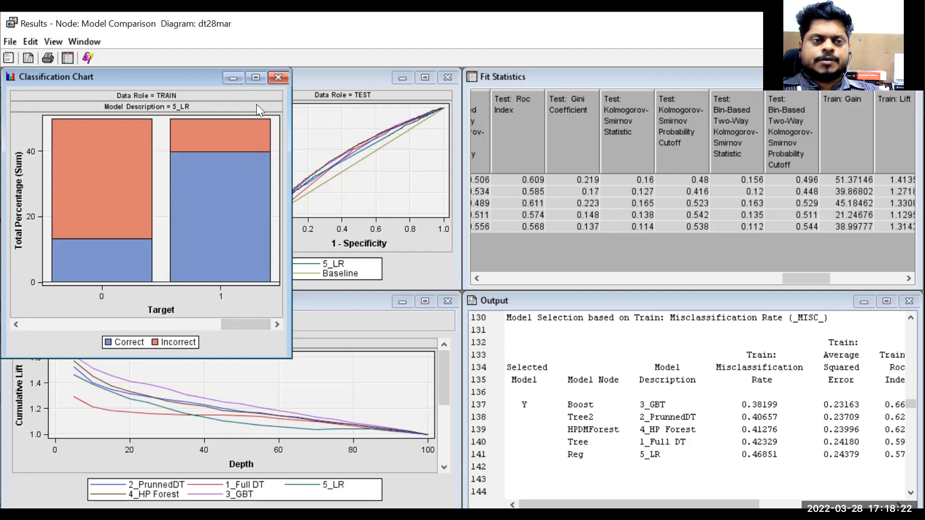
{"action": "left_click", "coordinate": [278, 78]}
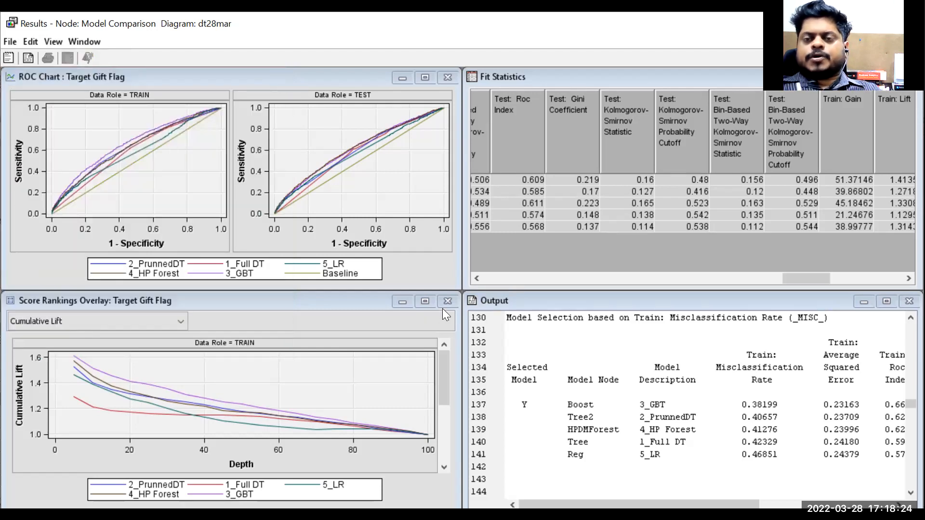